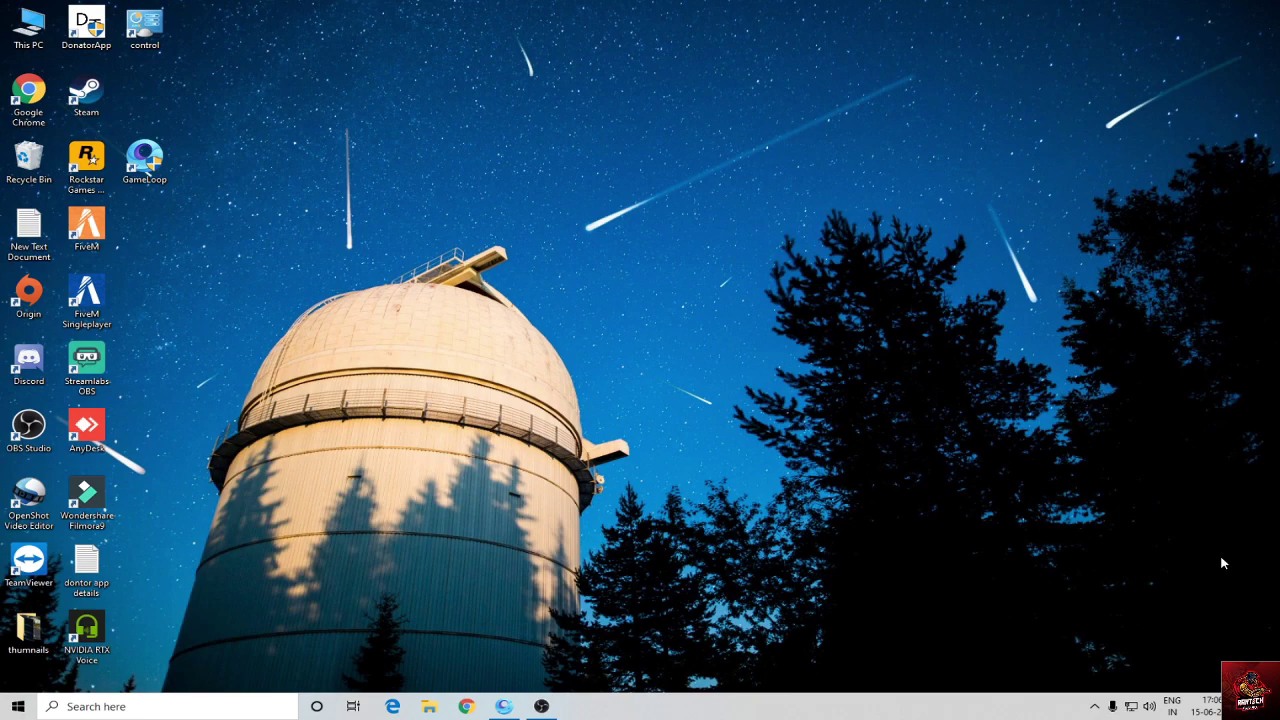
- Launch GameLoop, check it for updates, and dismiss the update dialog
double_click(144, 160)
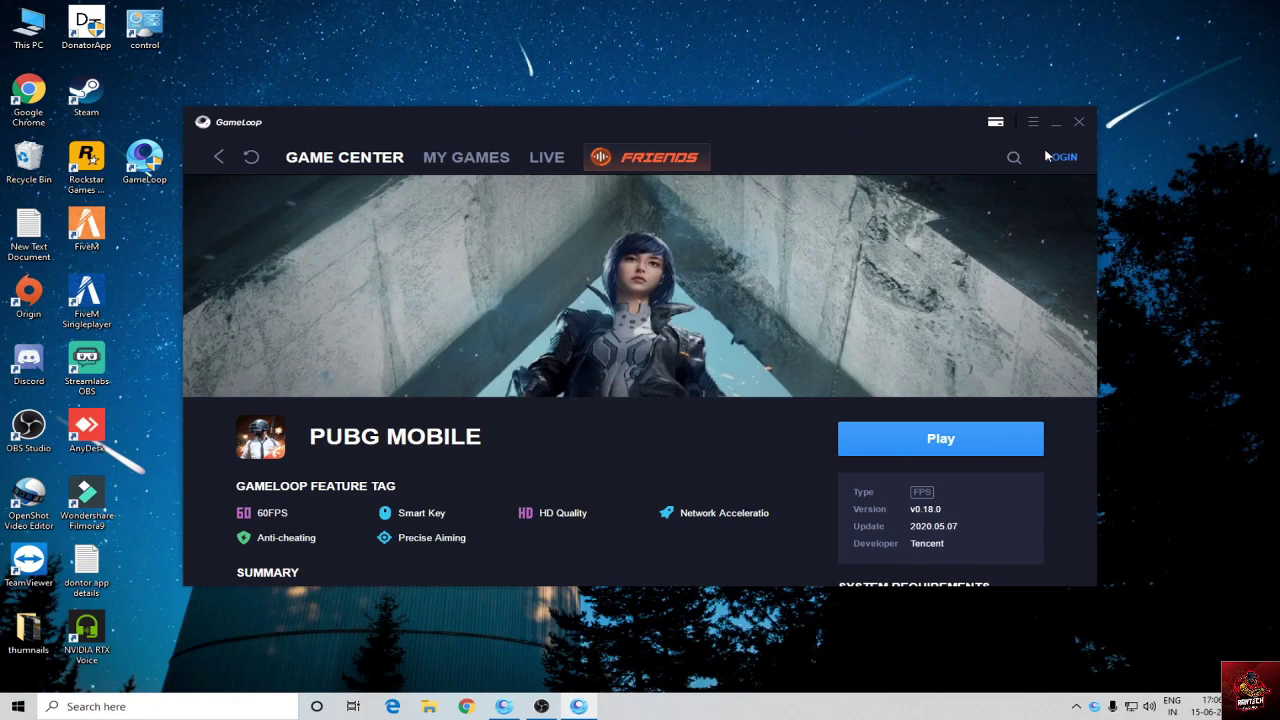
left_click(1034, 122)
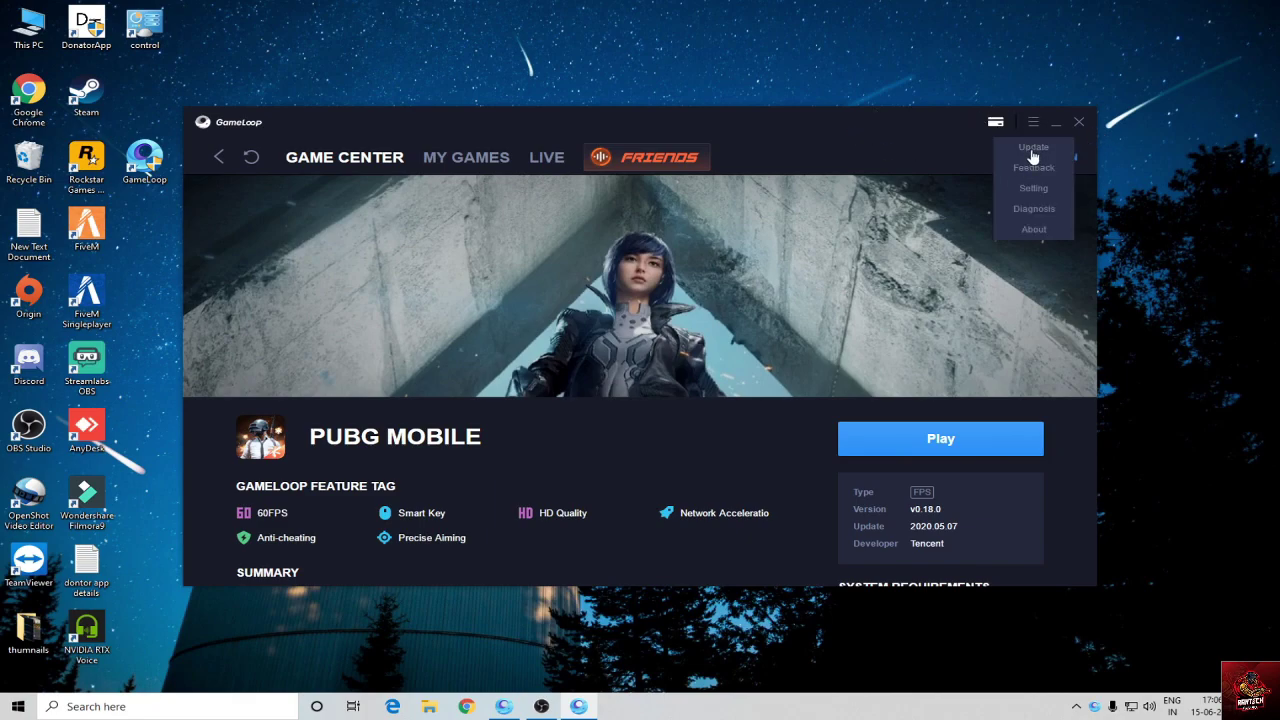
left_click(1033, 148)
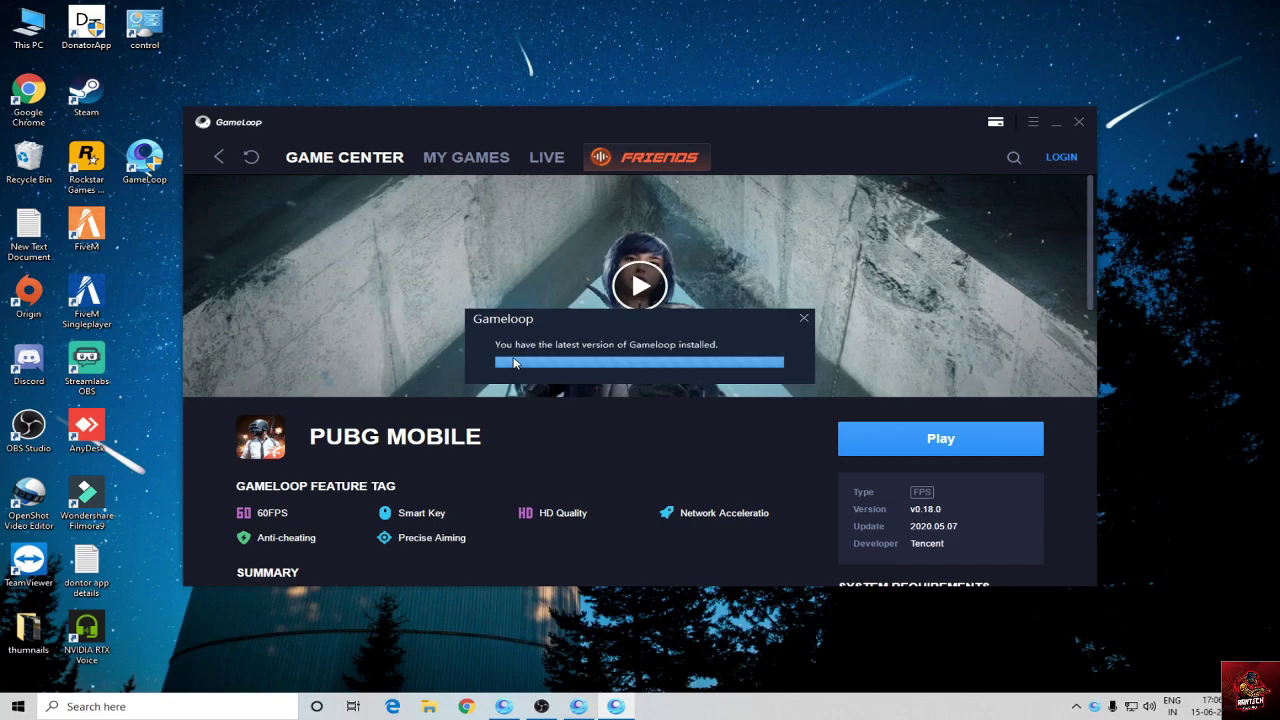
left_click(804, 319)
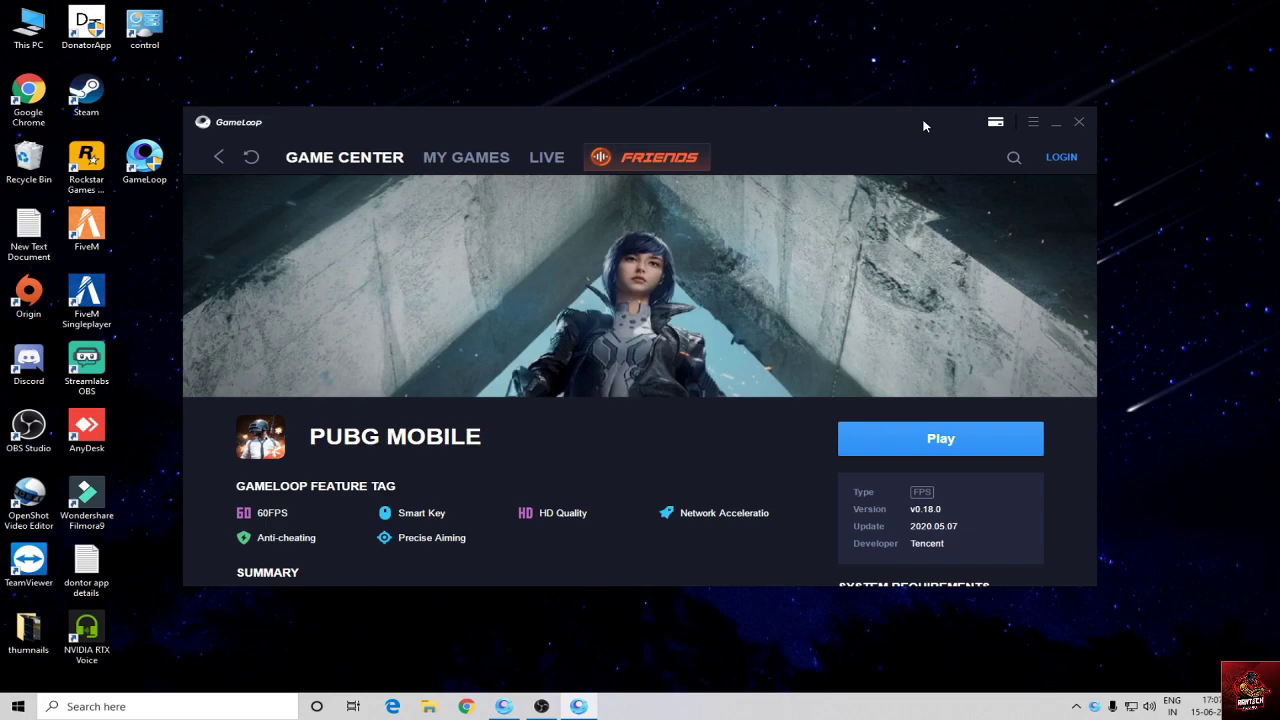
- Open the engine settings in GameLoop's Setting Center
left_click(1035, 124)
left_click(1031, 190)
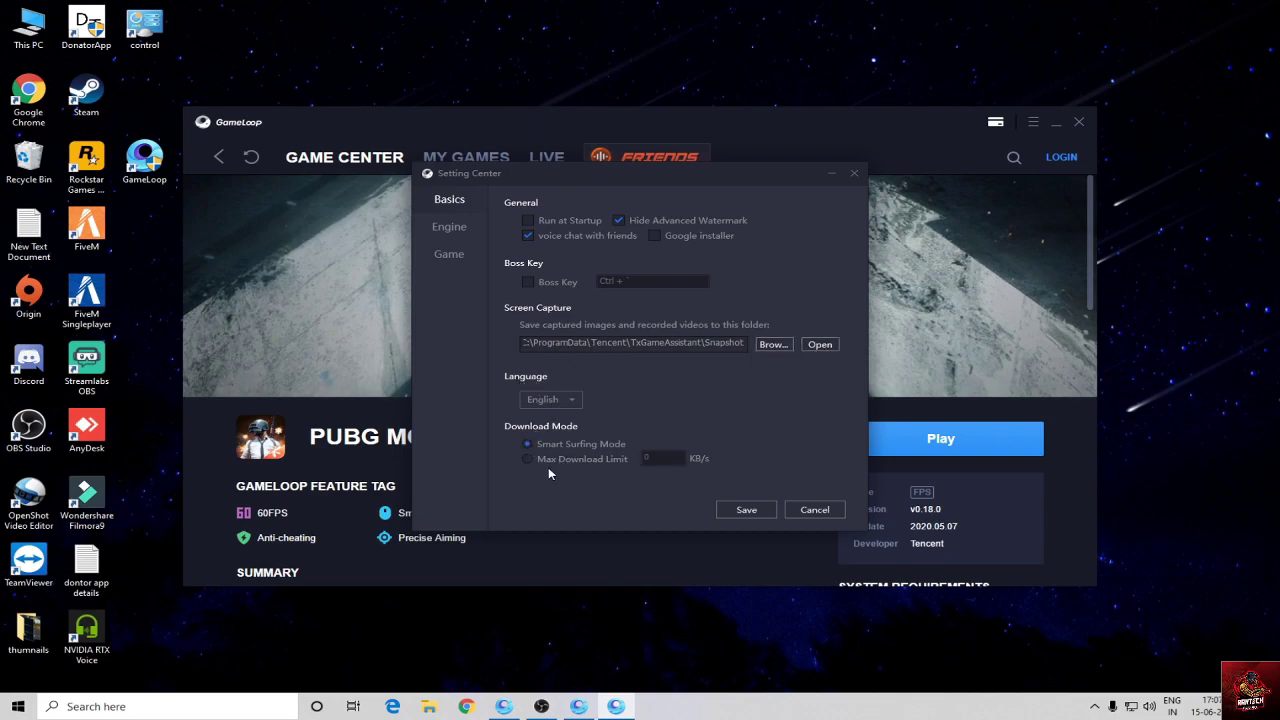
left_click(466, 231)
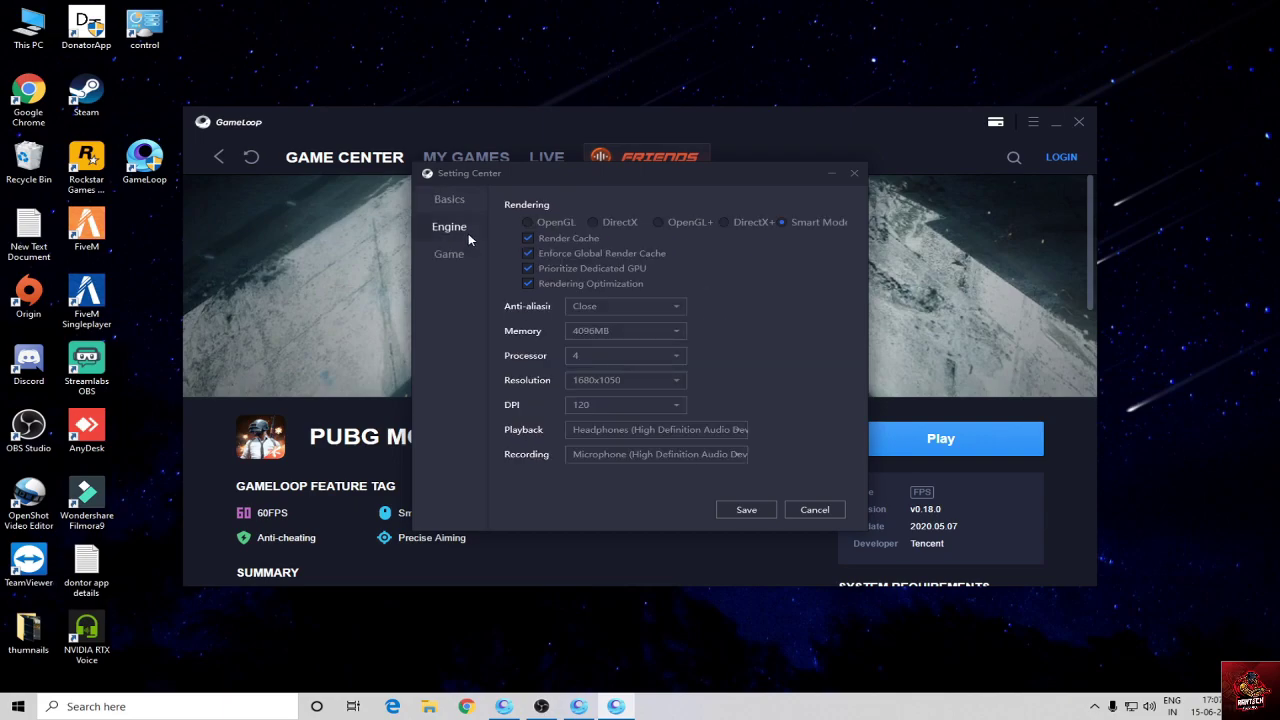
- Disable Render Cache, Enforce Global Render Cache, Prioritize Dedicated GPU and Rendering Optimization
left_click(528, 238)
left_click(528, 253)
left_click(528, 268)
left_click(529, 283)
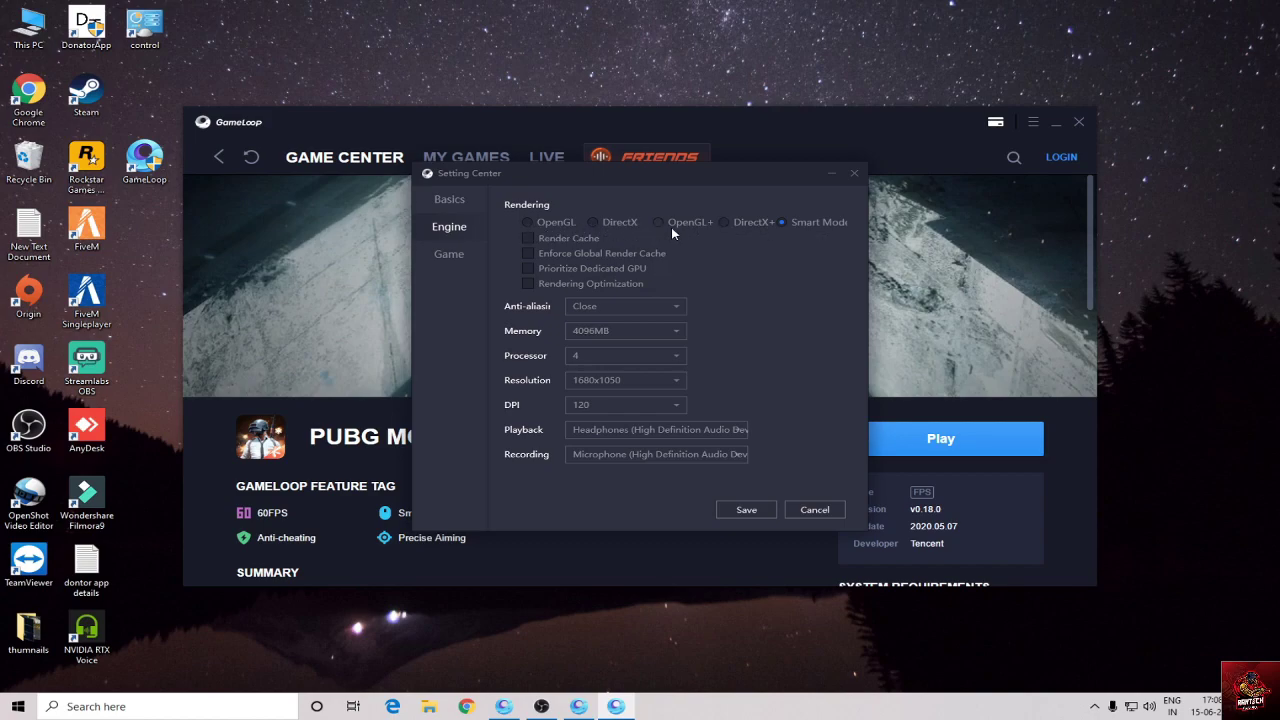
- Select Smart Mode as the rendering mode and minimize the main GameLoop window behind the settings
left_click(782, 222)
left_click(718, 223)
left_click(784, 222)
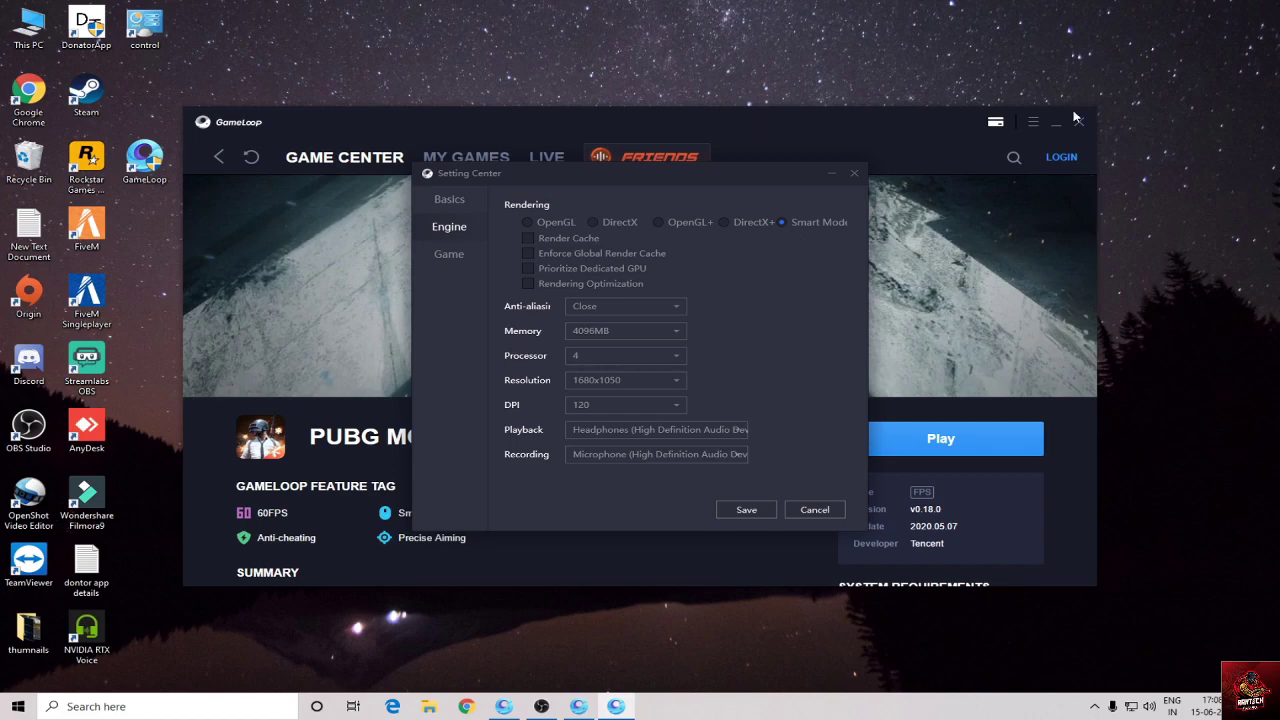
left_click(1056, 122)
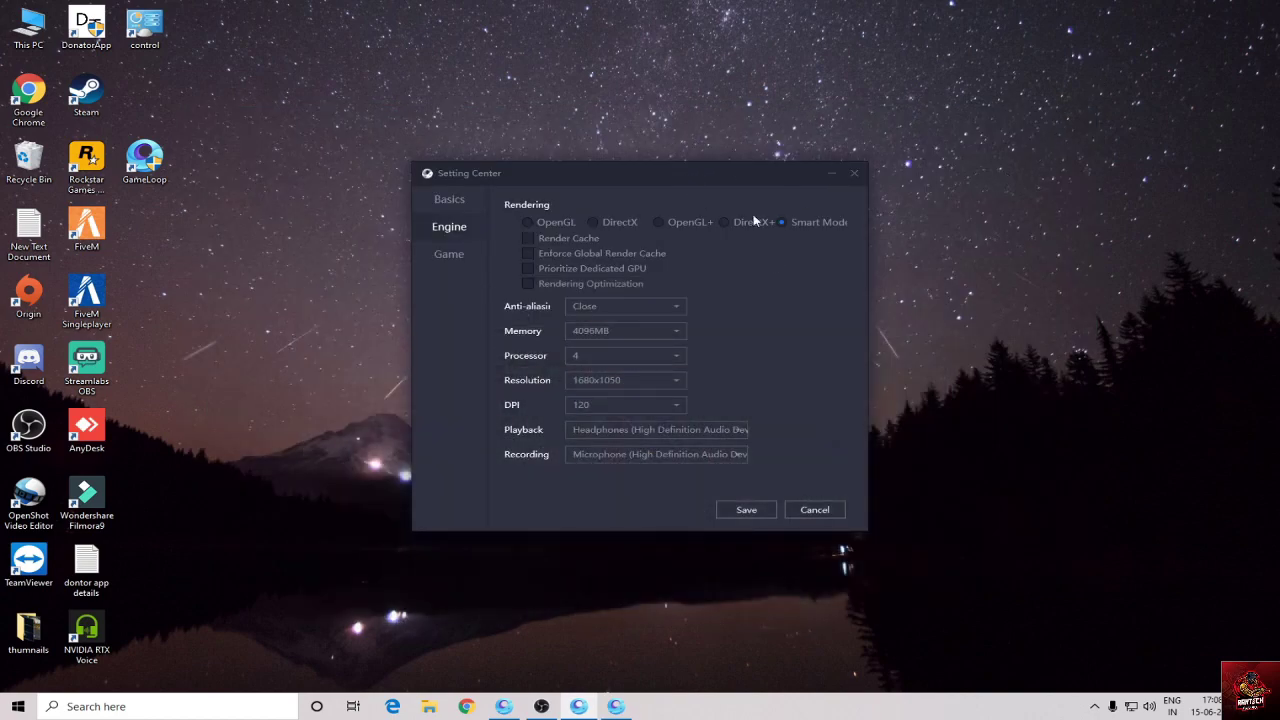
- Enable Render Cache, Enforce Global Render Cache, Prioritize Dedicated GPU and Rendering Optimization
mouse_move(584, 243)
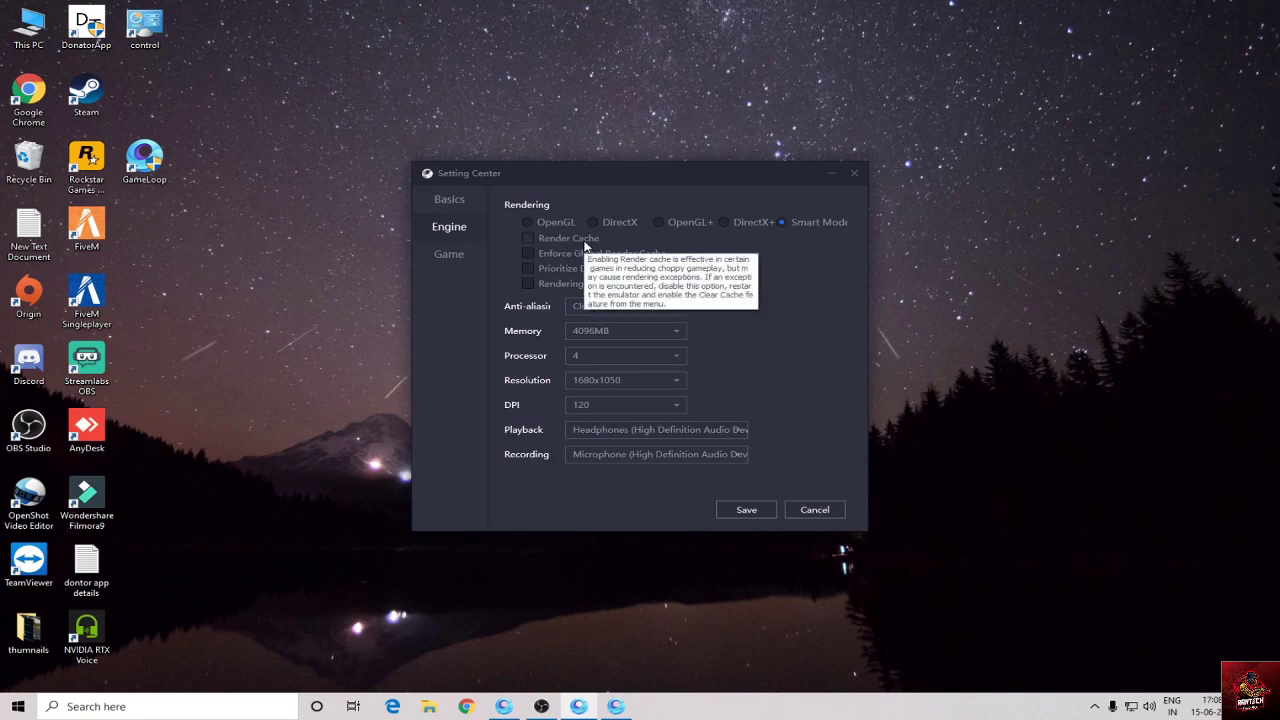
left_click(528, 239)
left_click(528, 254)
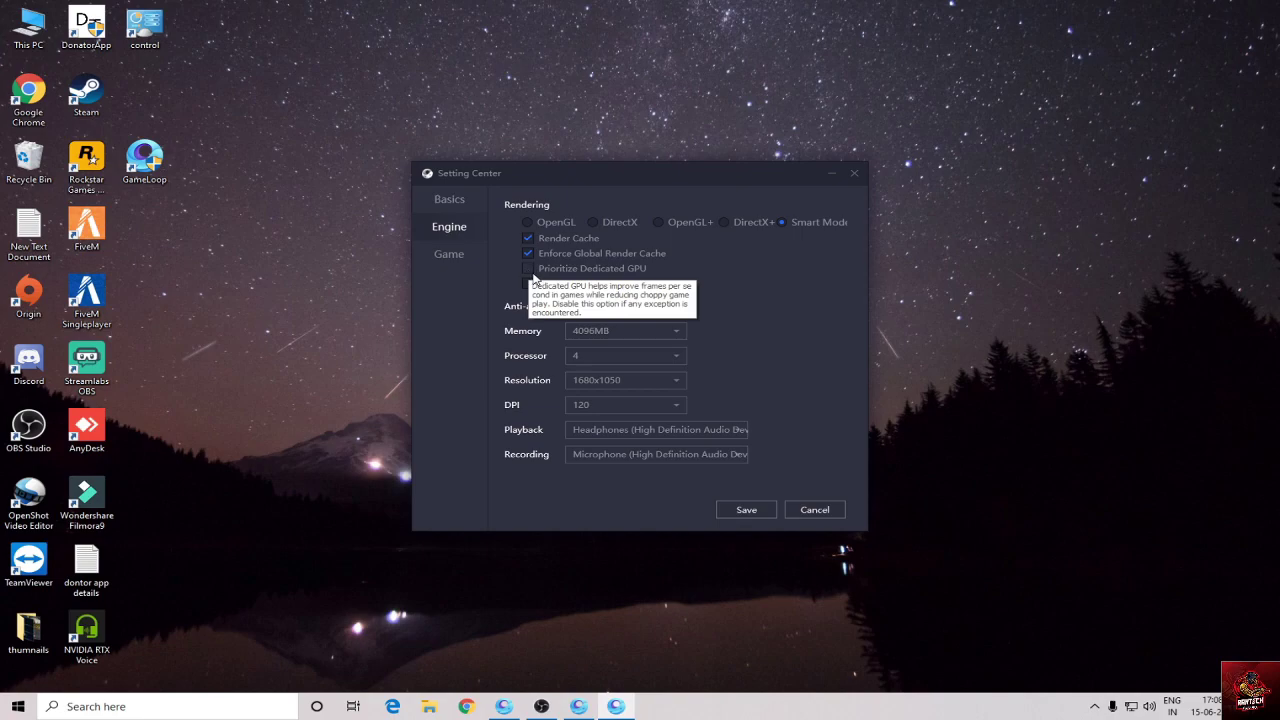
left_click(528, 270)
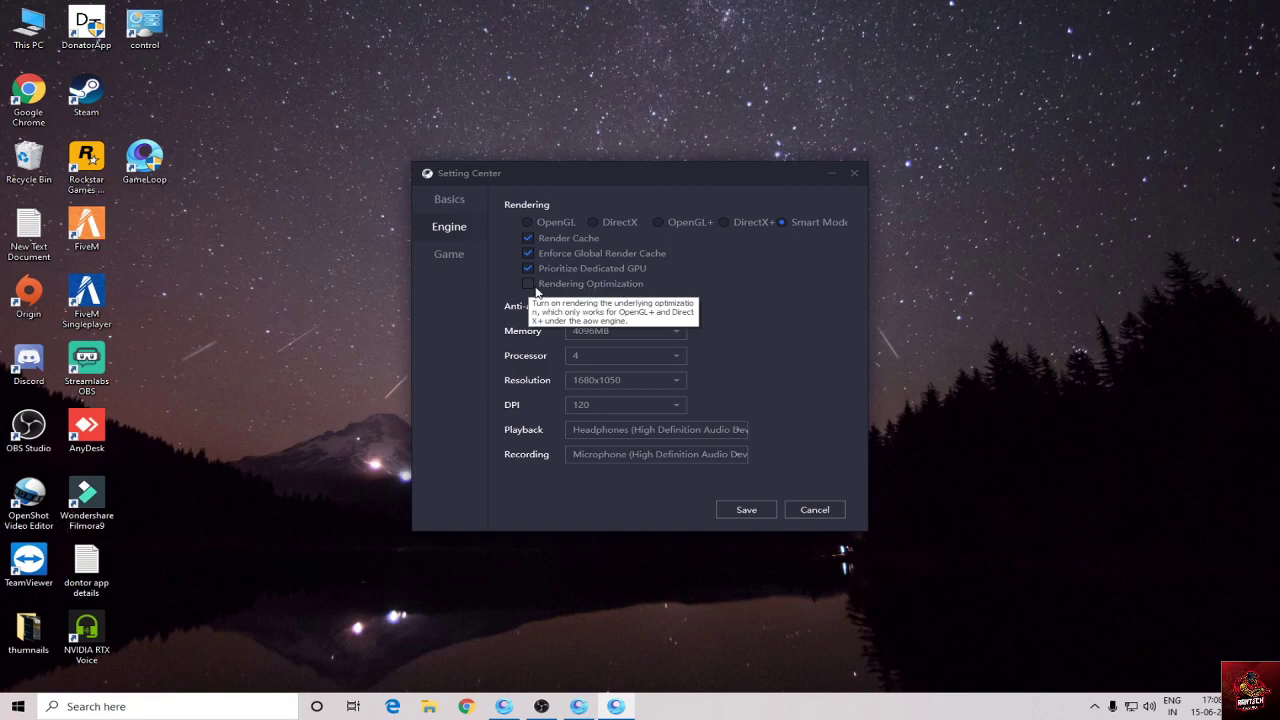
left_click(529, 285)
left_click(527, 240)
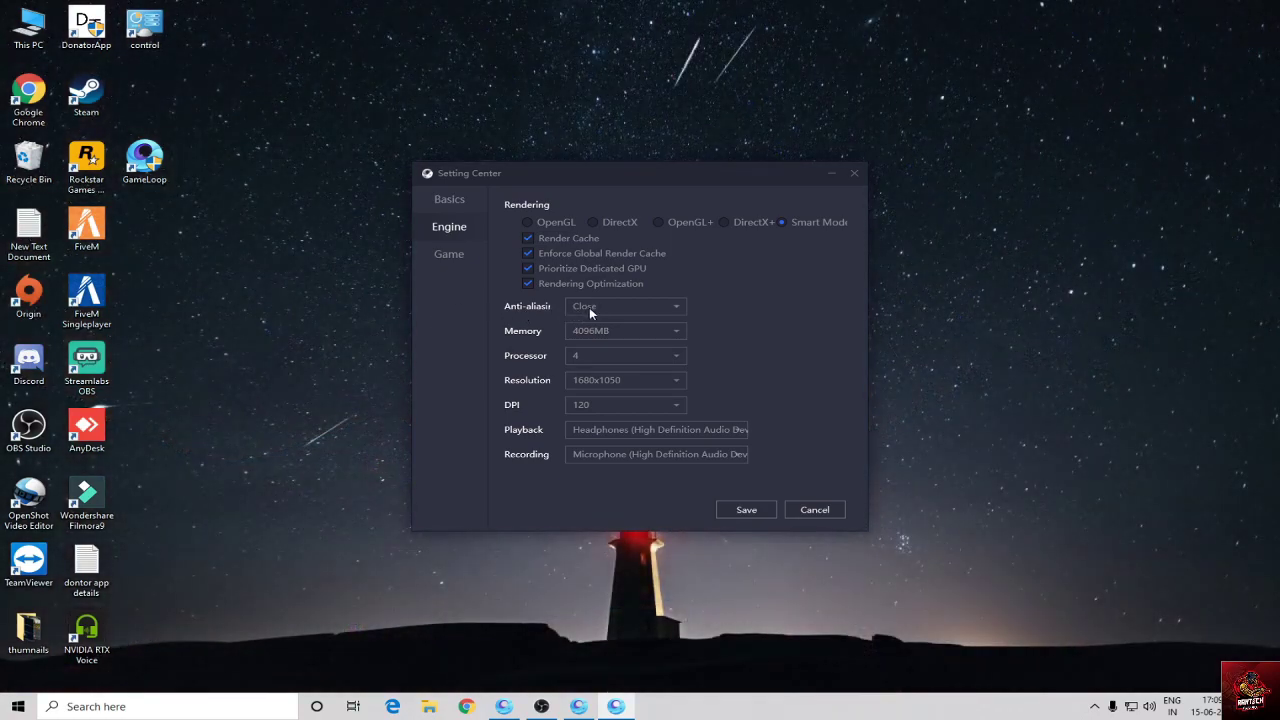
- Set the engine's anti-aliasing to Close
left_click(591, 306)
left_click(591, 328)
left_click(594, 308)
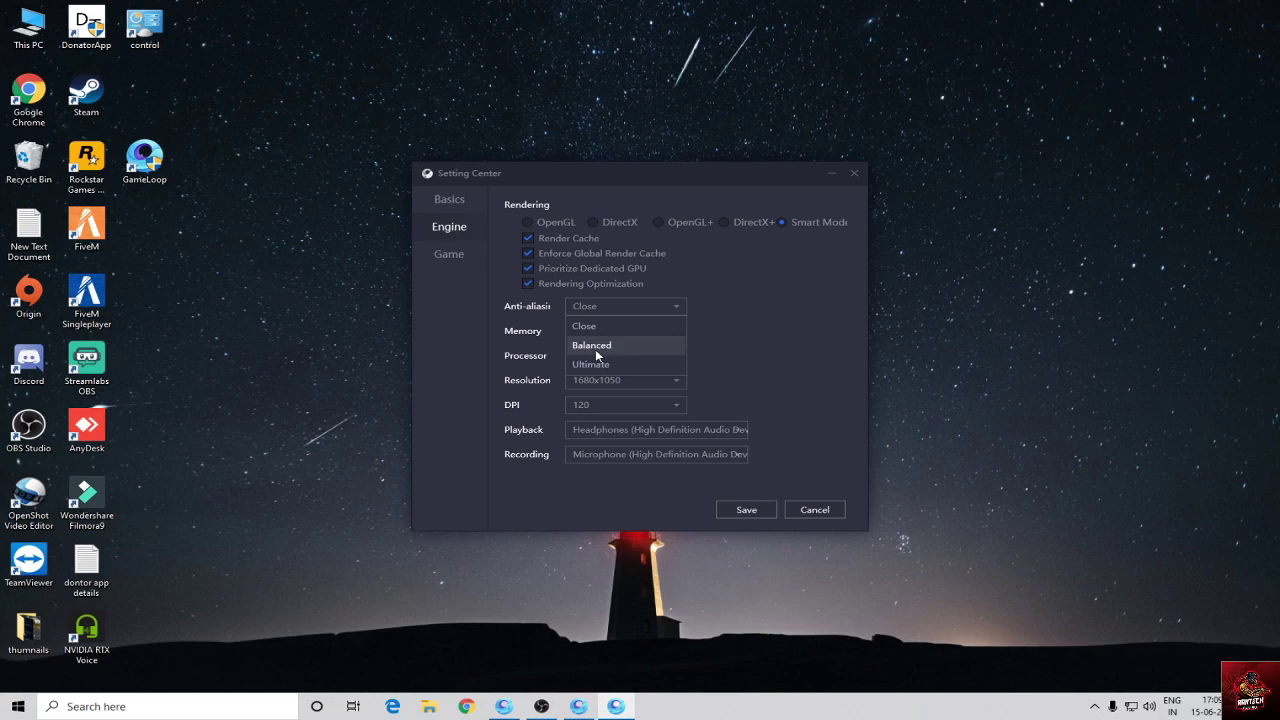
left_click(591, 326)
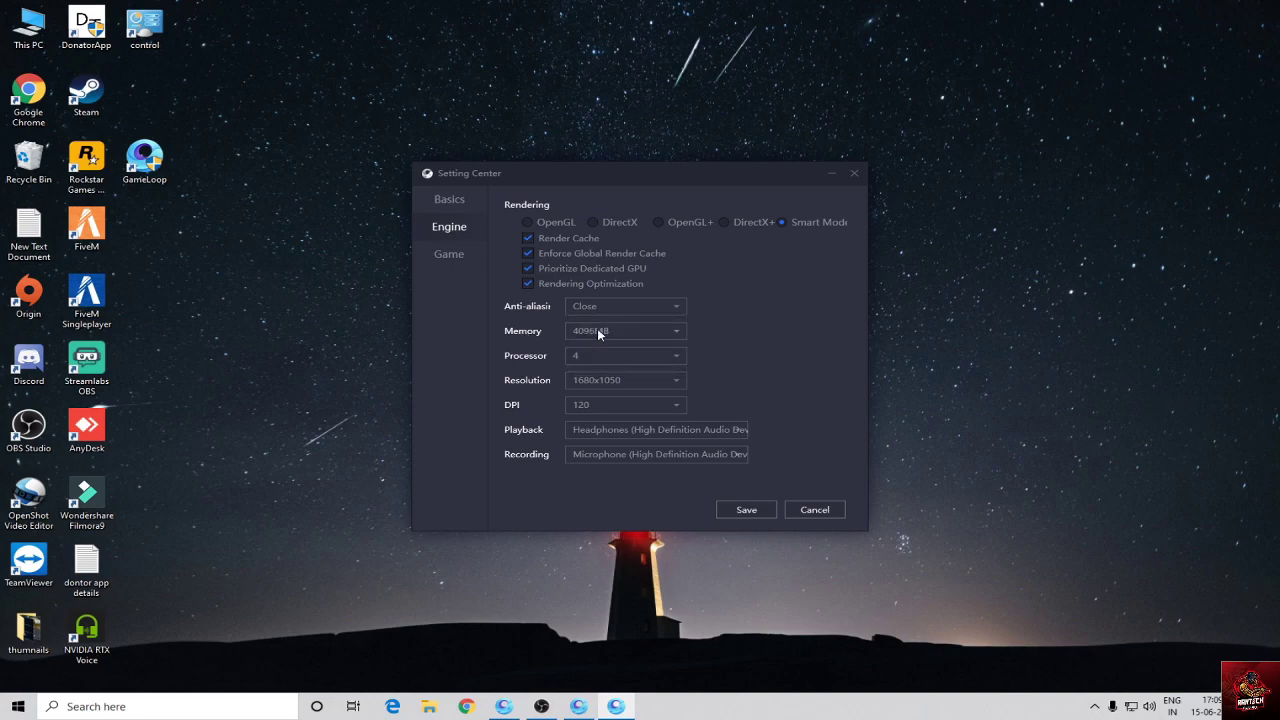
- Set the emulator's memory to 4096MB and its processor count to 4
left_click(644, 330)
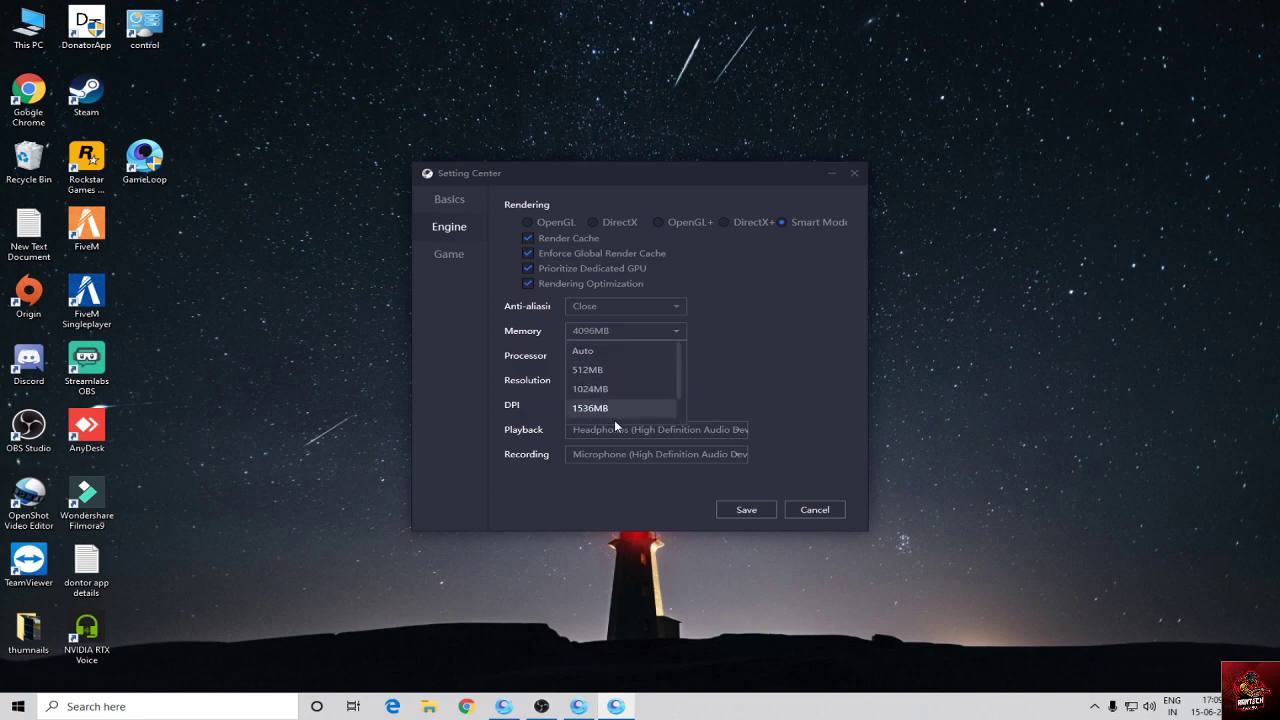
left_click(601, 404)
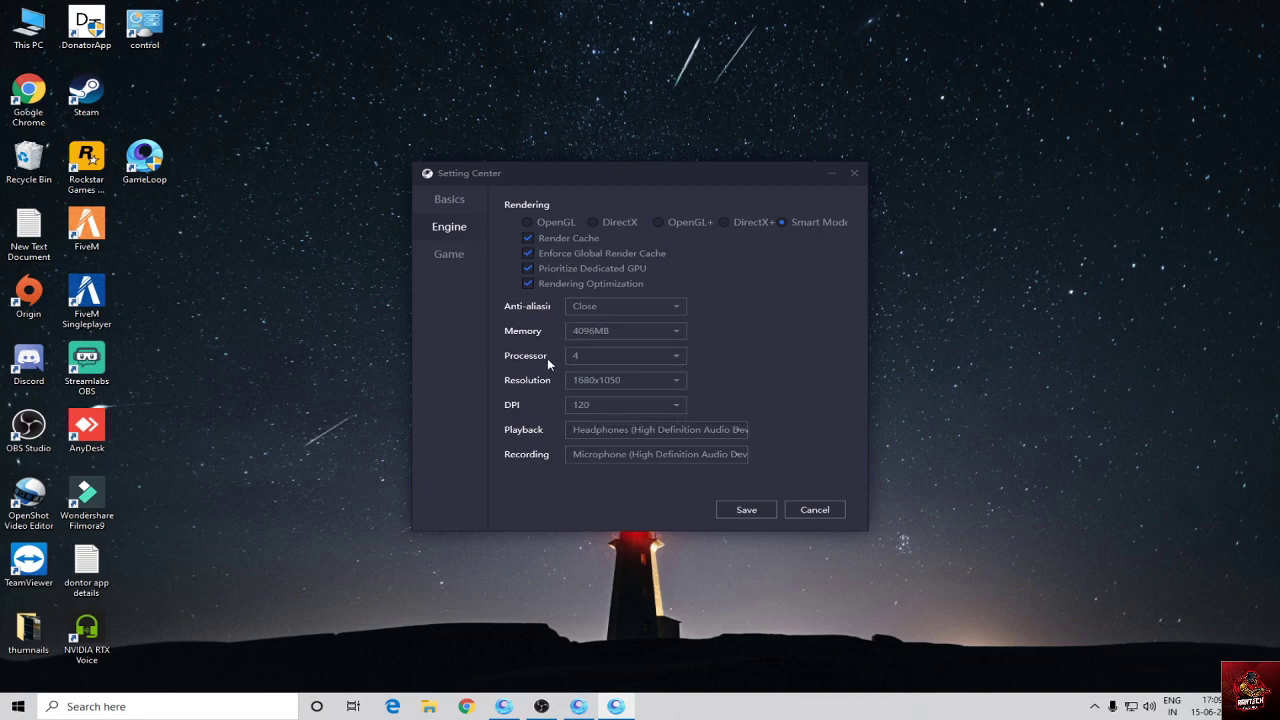
left_click(601, 359)
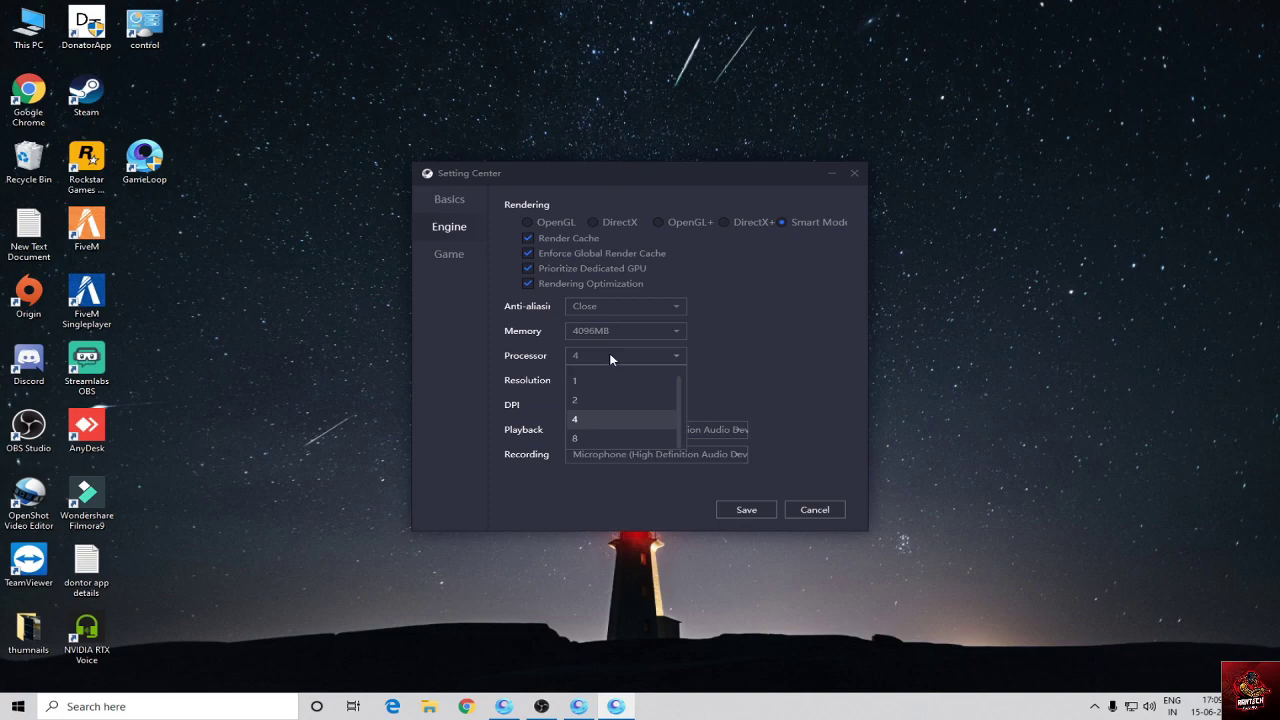
left_click(581, 421)
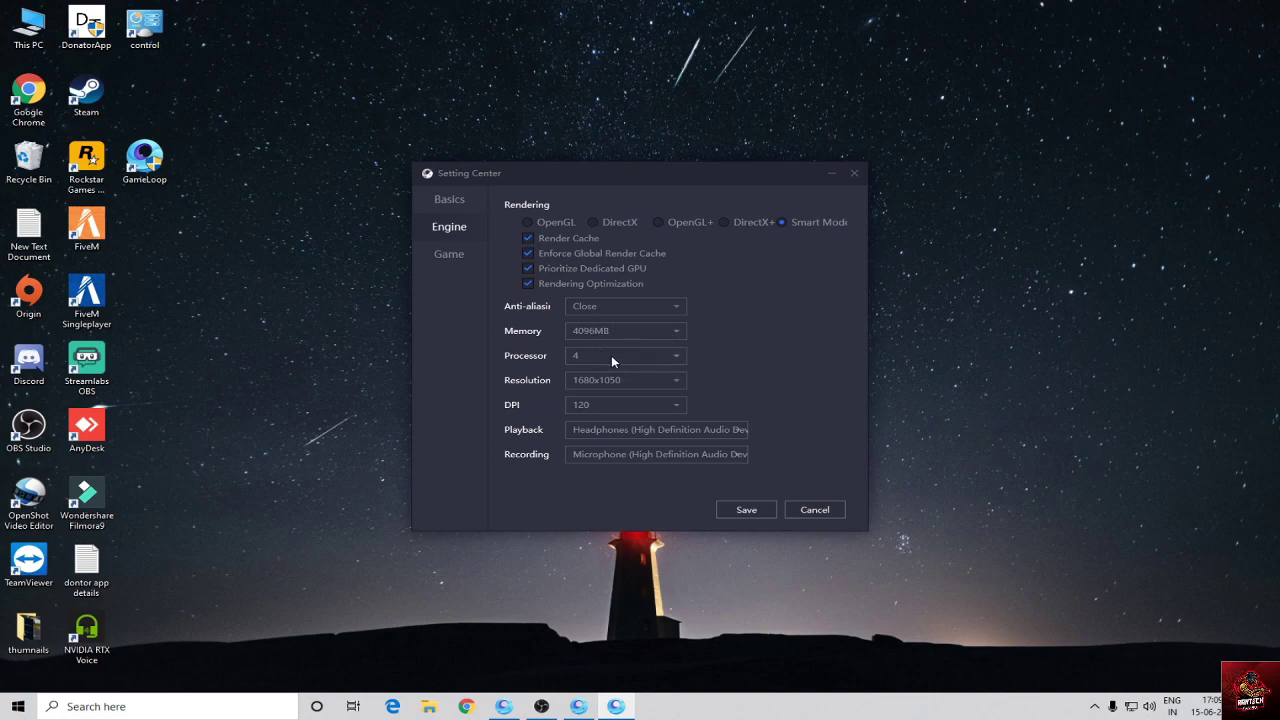
- Check the computer's processor and installed RAM in the Windows system properties, and return to the Setting Center
left_click(832, 175)
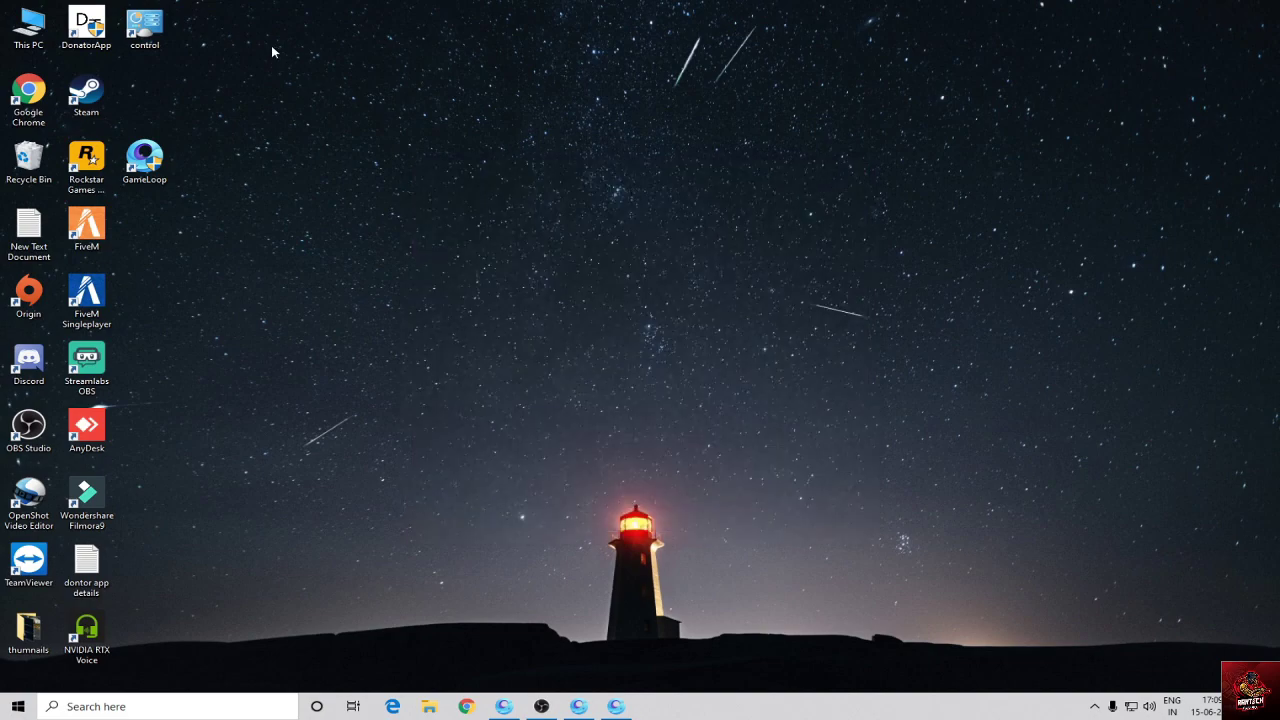
right_click(449, 66)
left_click(490, 107)
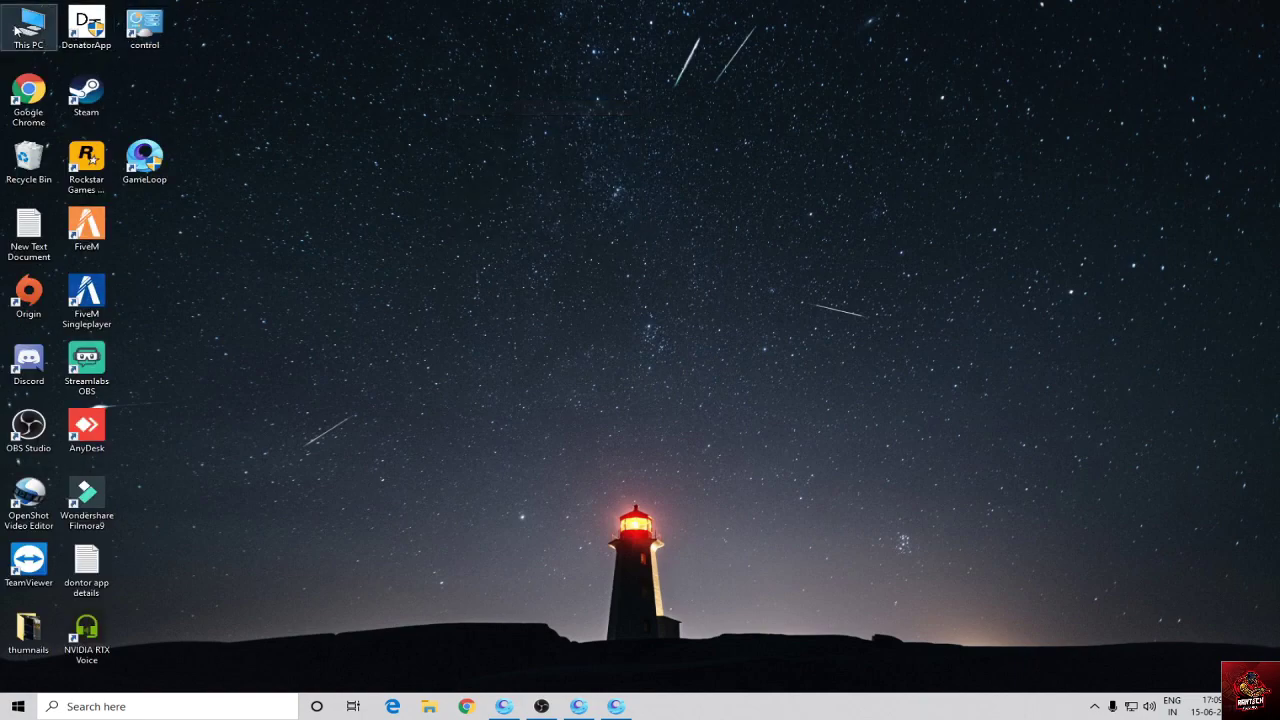
right_click(12, 25)
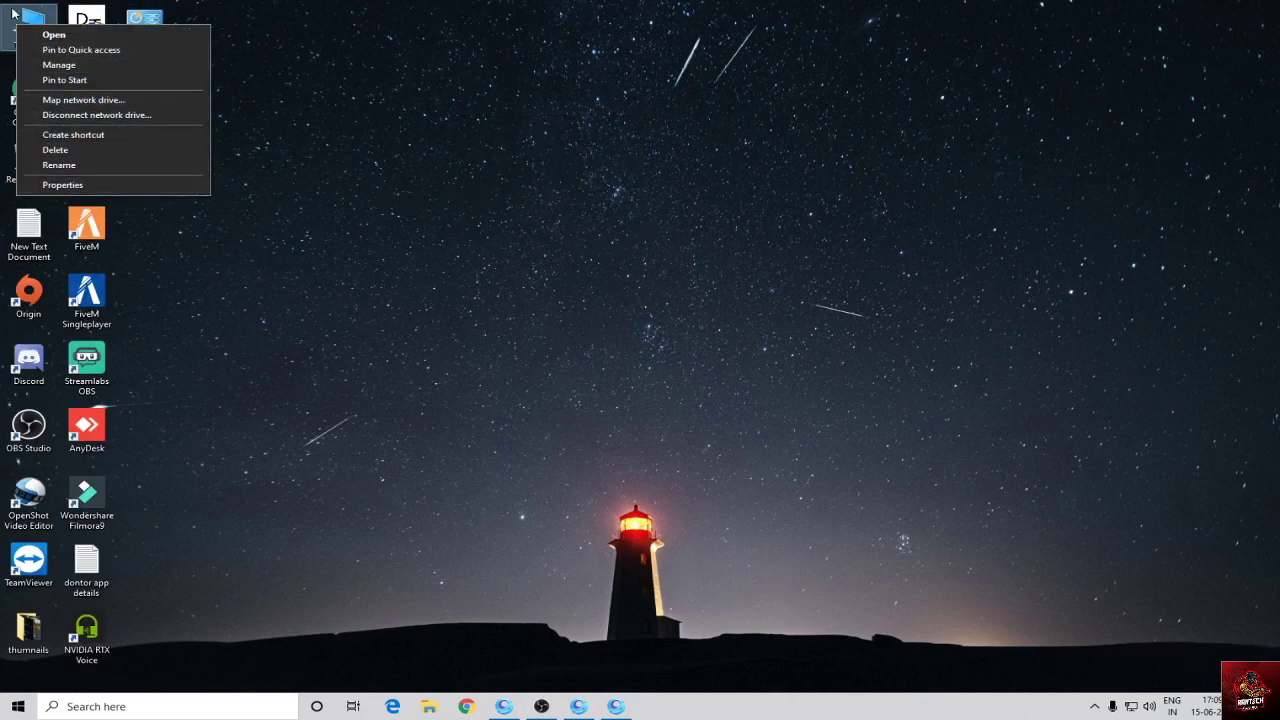
left_click(58, 185)
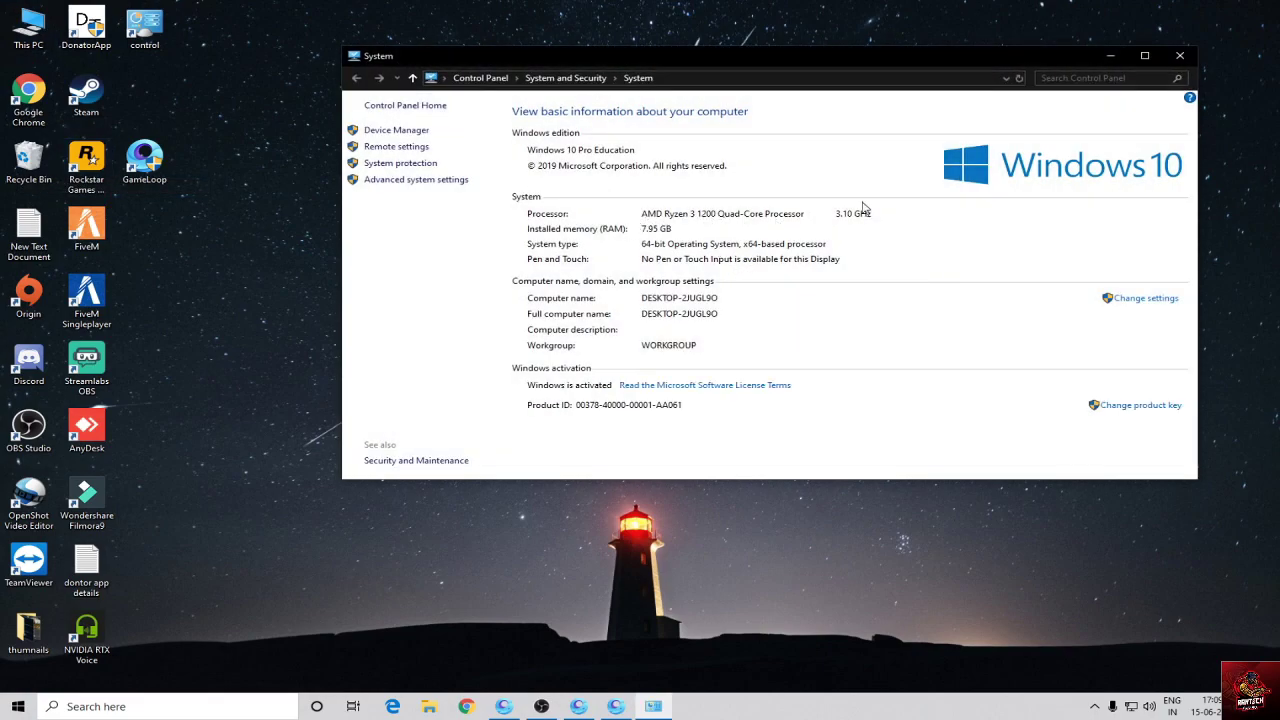
left_click(1180, 55)
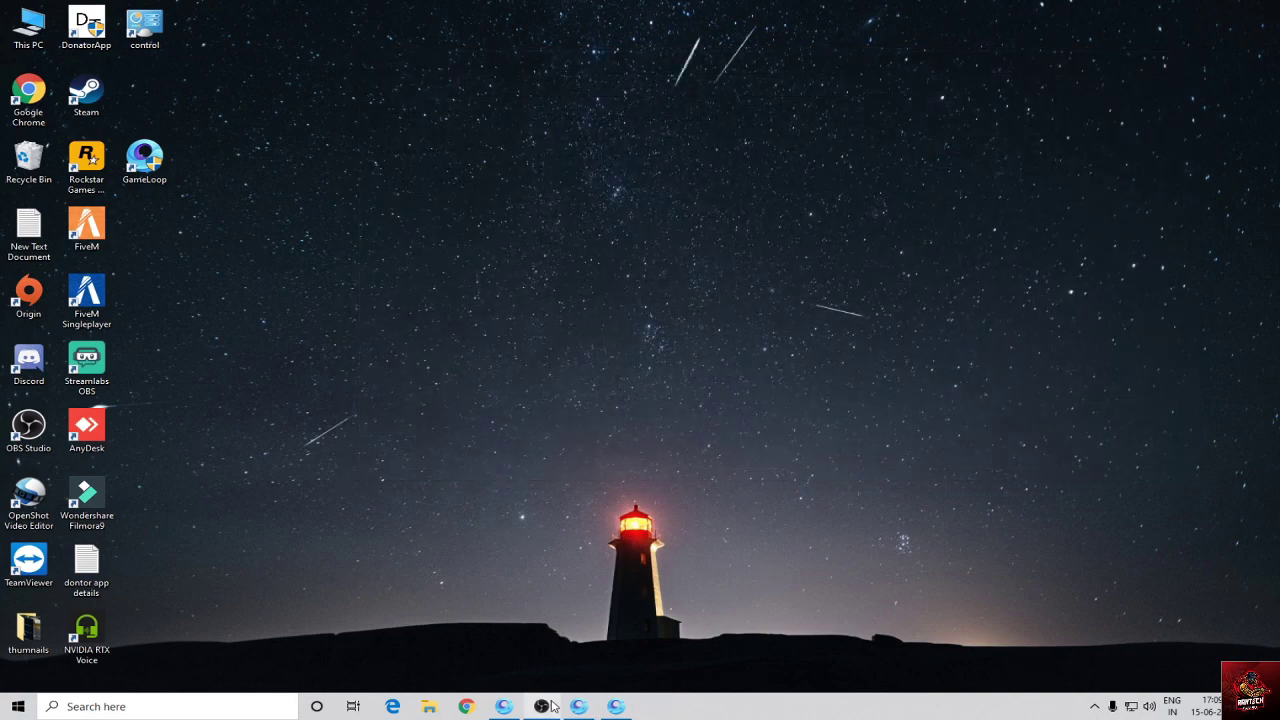
left_click(616, 706)
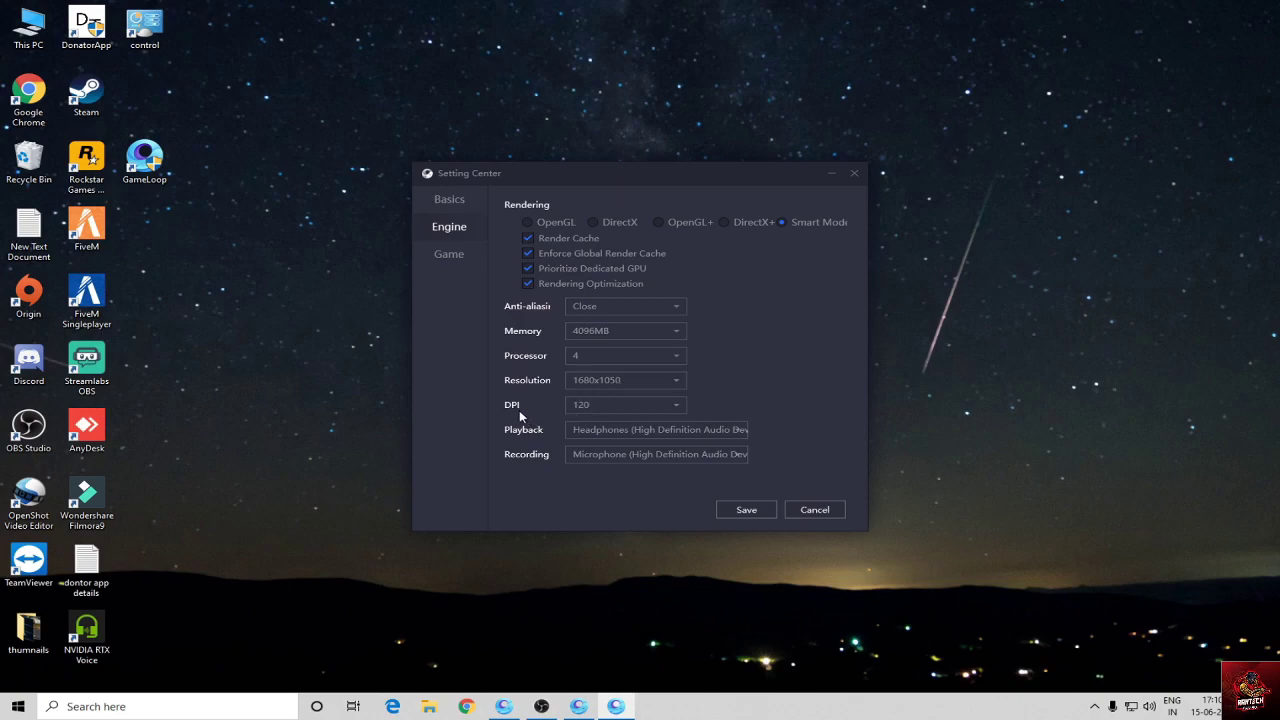
- Set the engine's DPI to 120
left_click(587, 404)
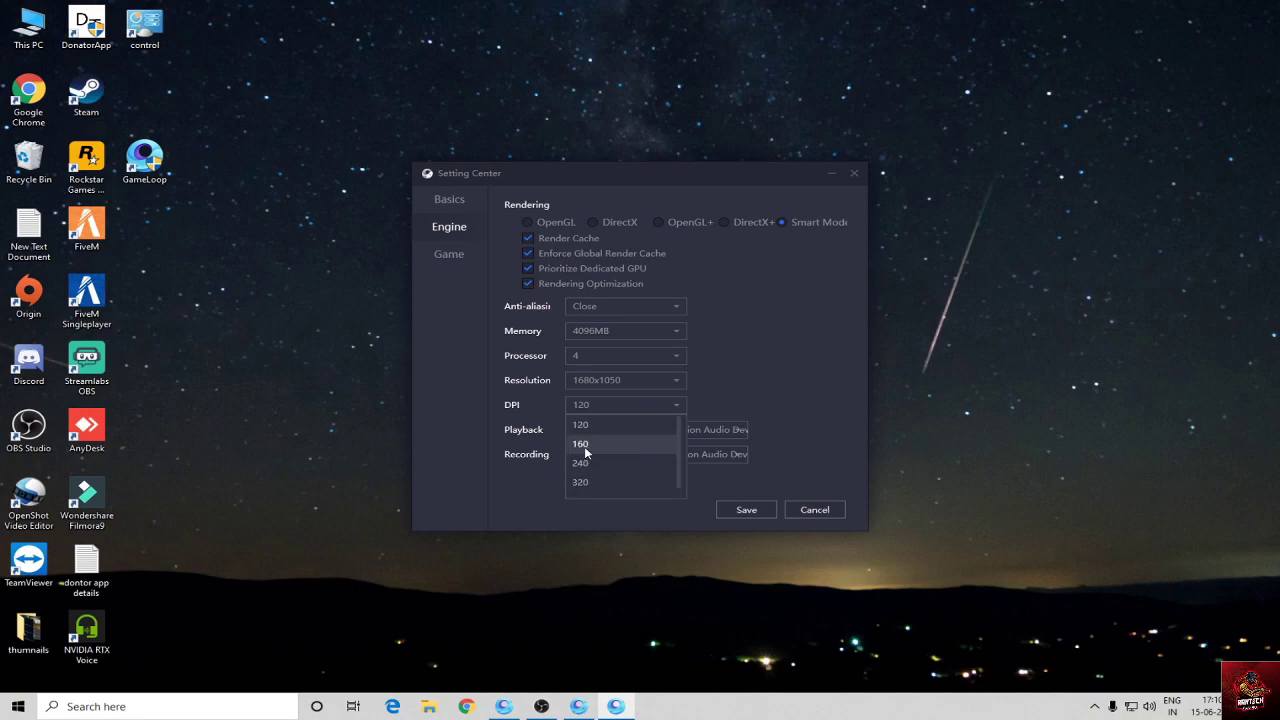
scroll(590, 428, "up", 1)
left_click(590, 424)
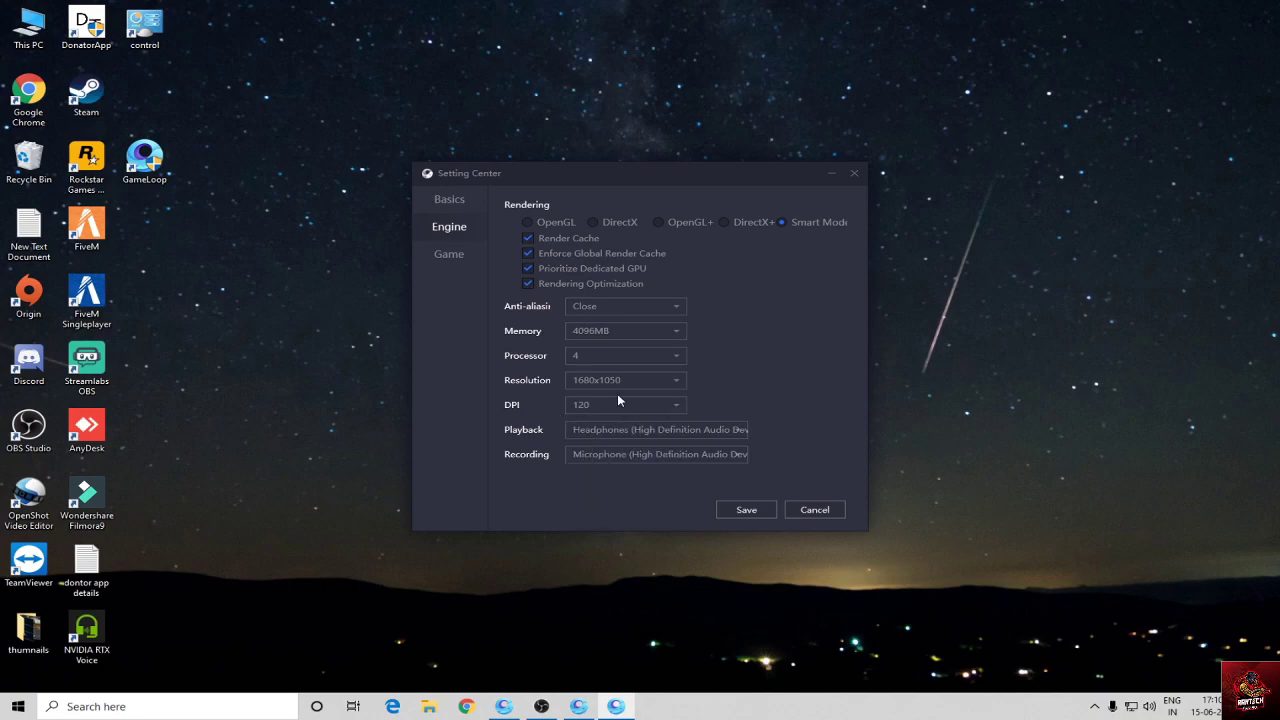
left_click(631, 404)
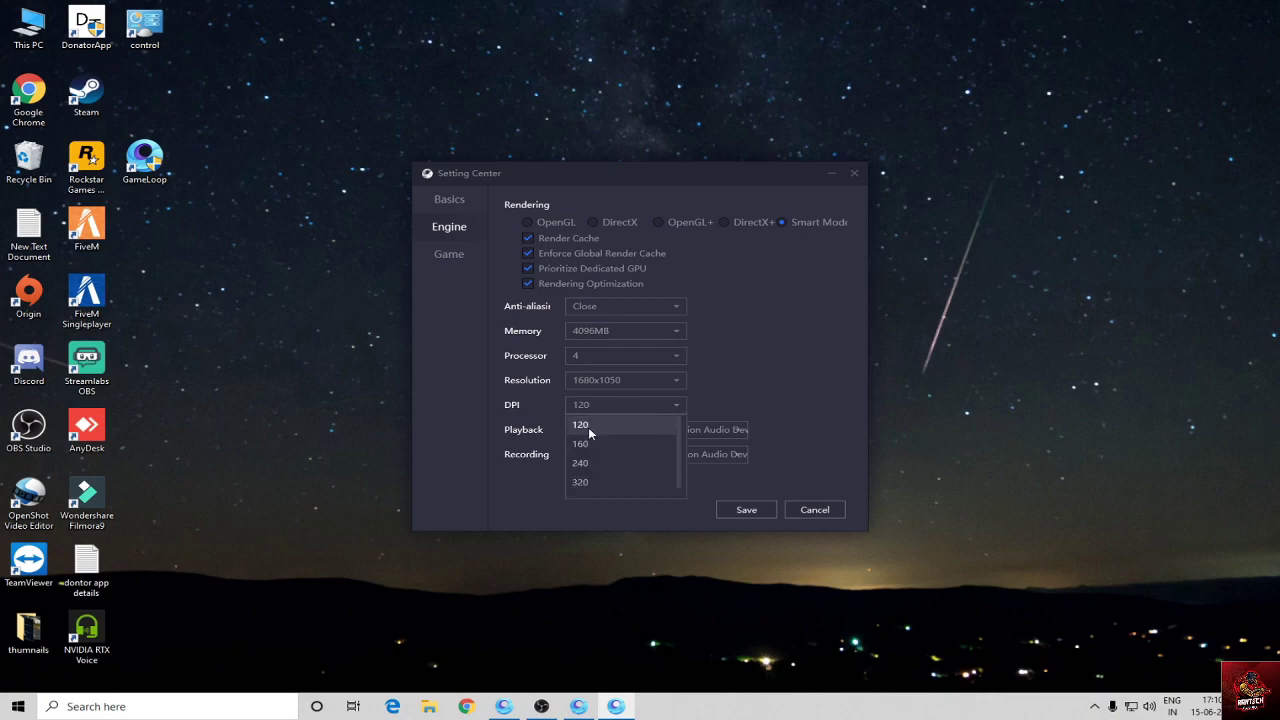
left_click(584, 404)
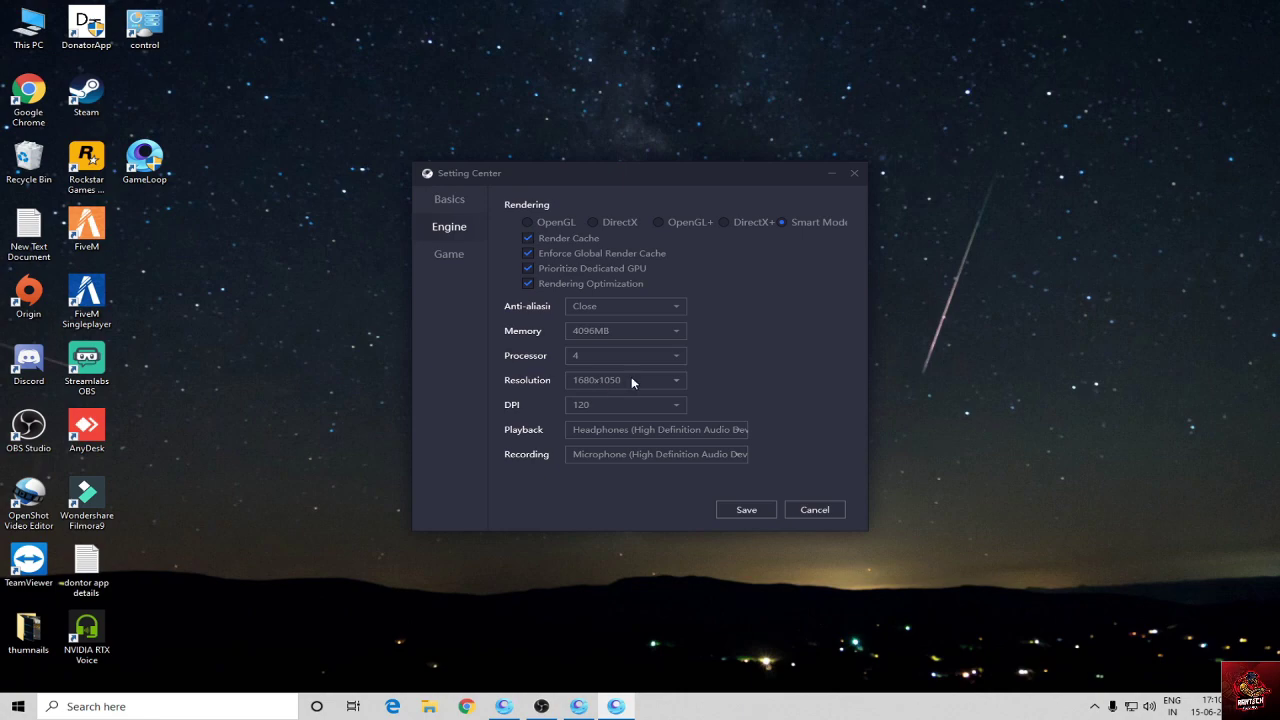
right_click(967, 143)
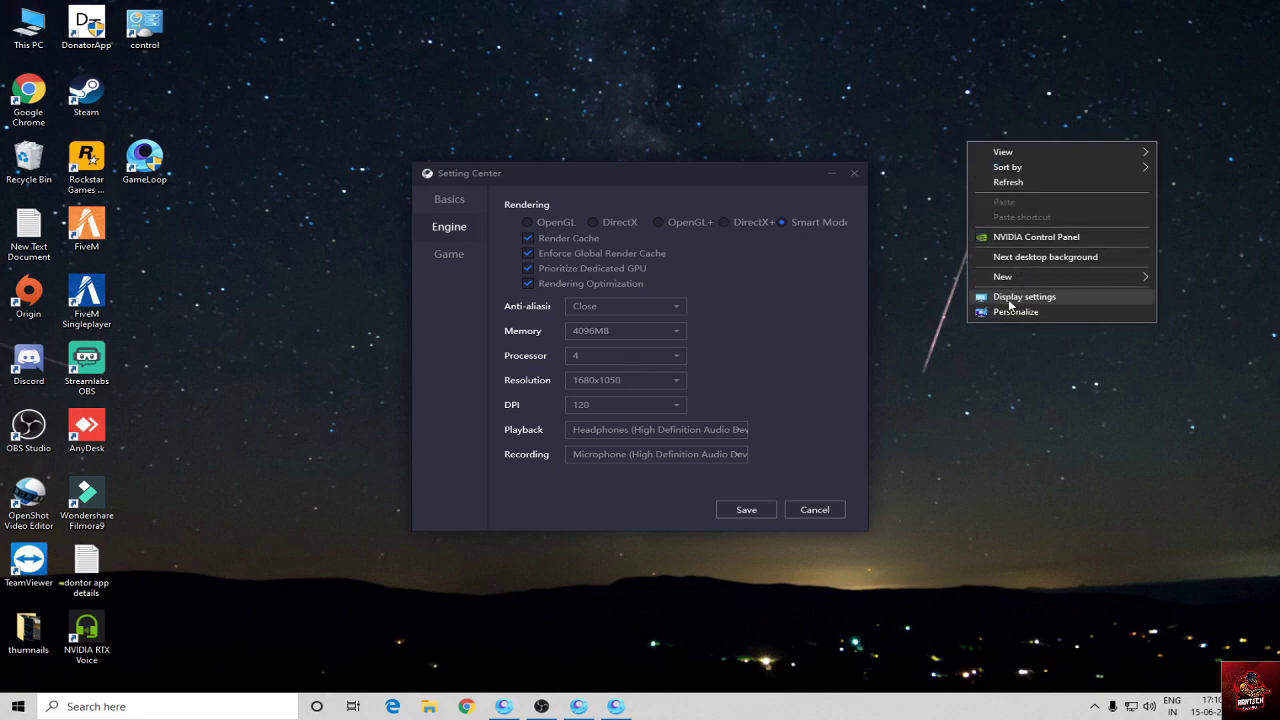
left_click(1022, 88)
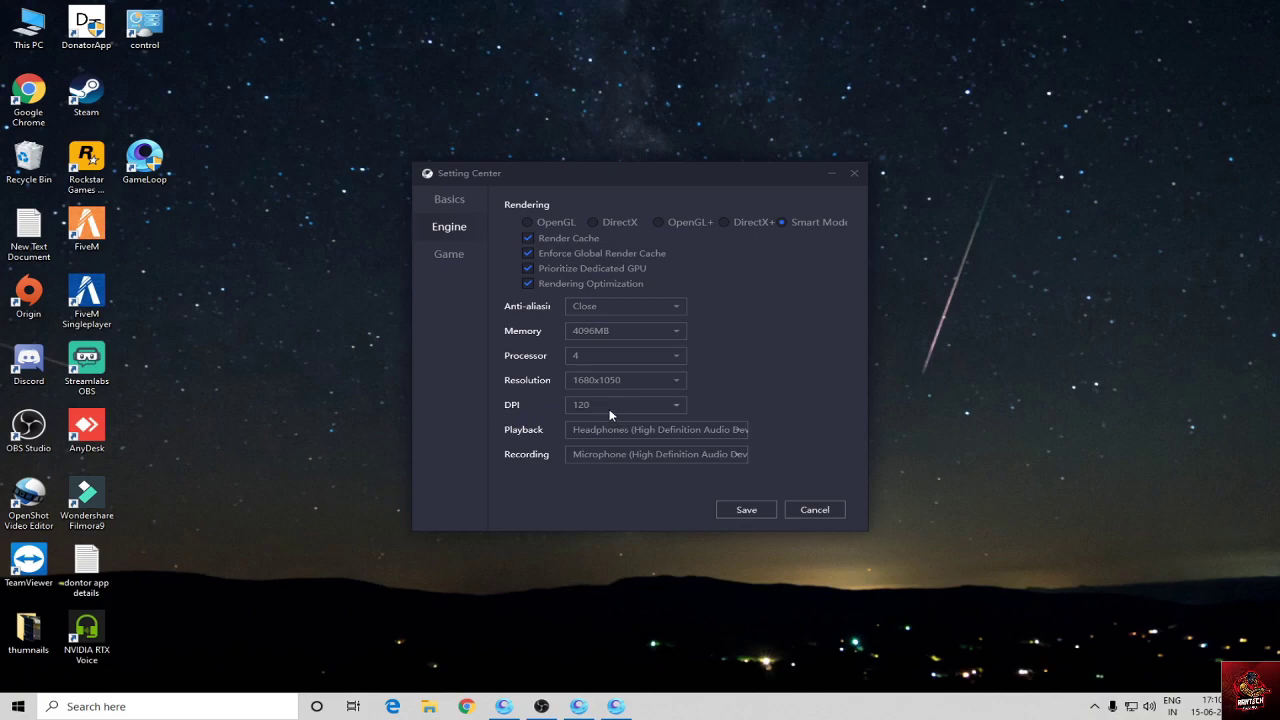
- Set the PUBG MOBILE display quality to Auto in the game settings and save the configuration
left_click(448, 256)
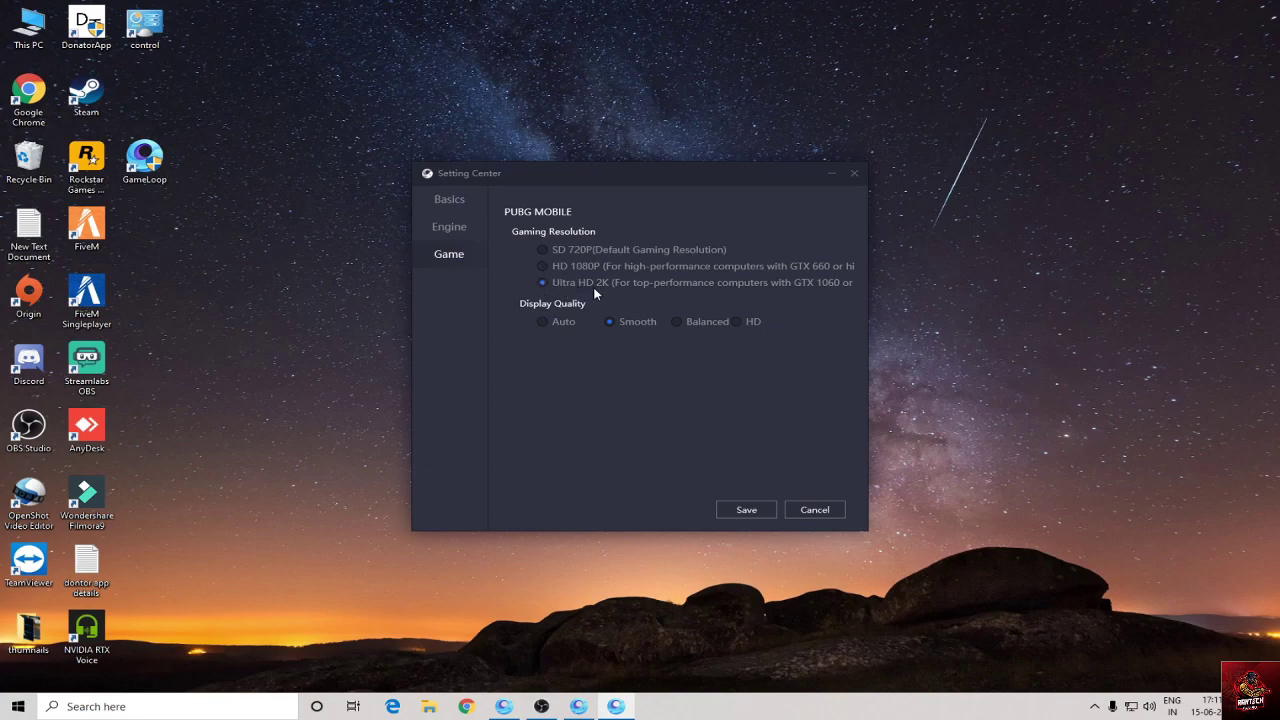
left_click(547, 321)
left_click(745, 510)
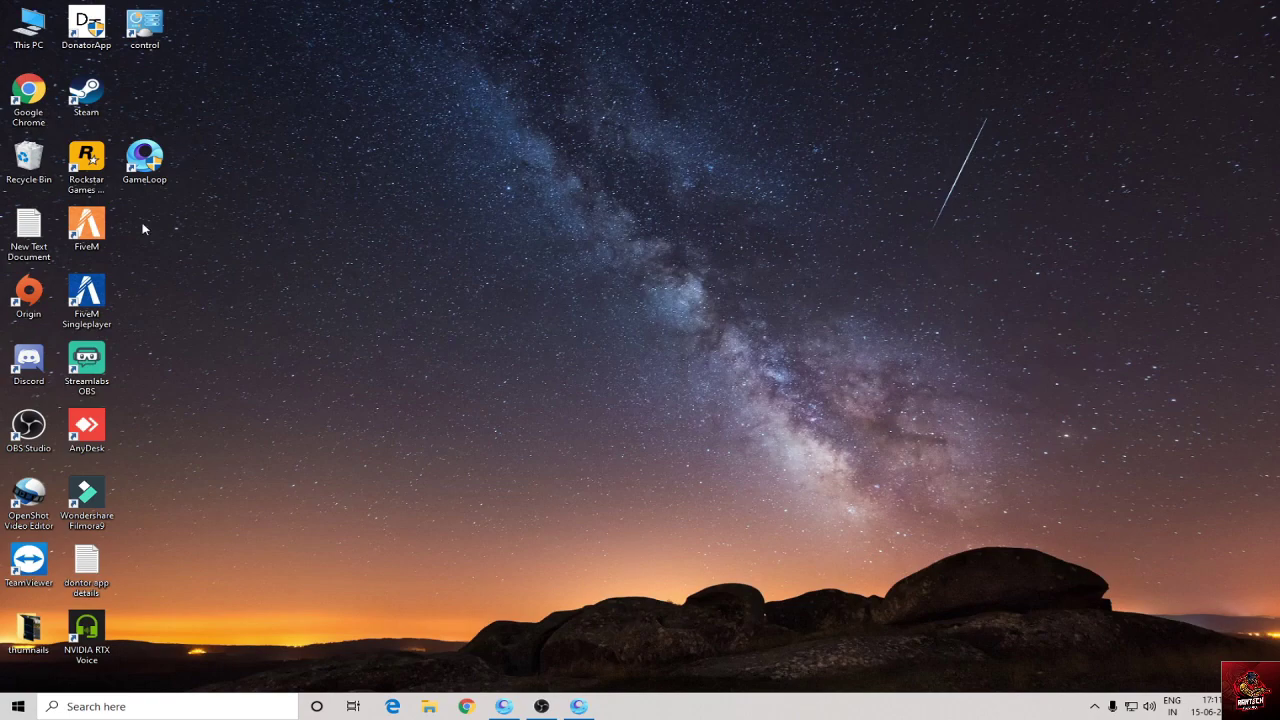
- Switch to the running PUBG MOBILE emulator, dismiss the emulator-detected notice, and show the game in full screen
left_click(578, 707)
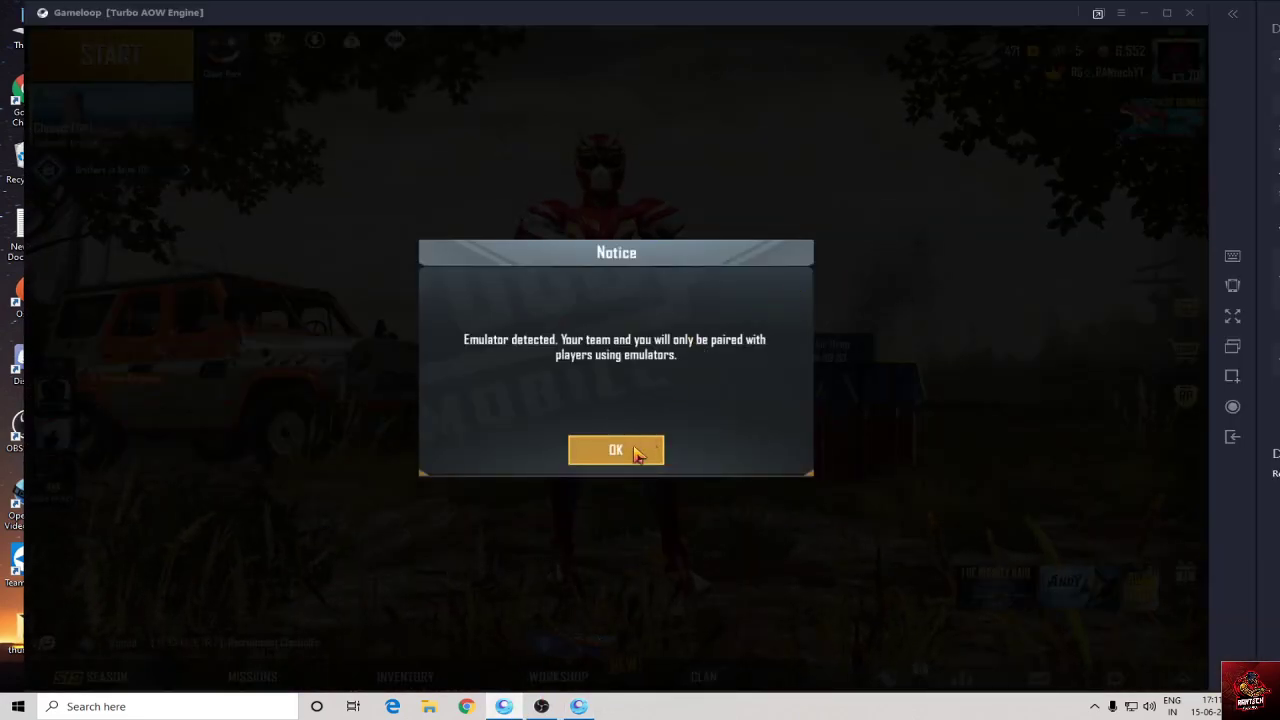
left_click(648, 448)
left_click(1232, 315)
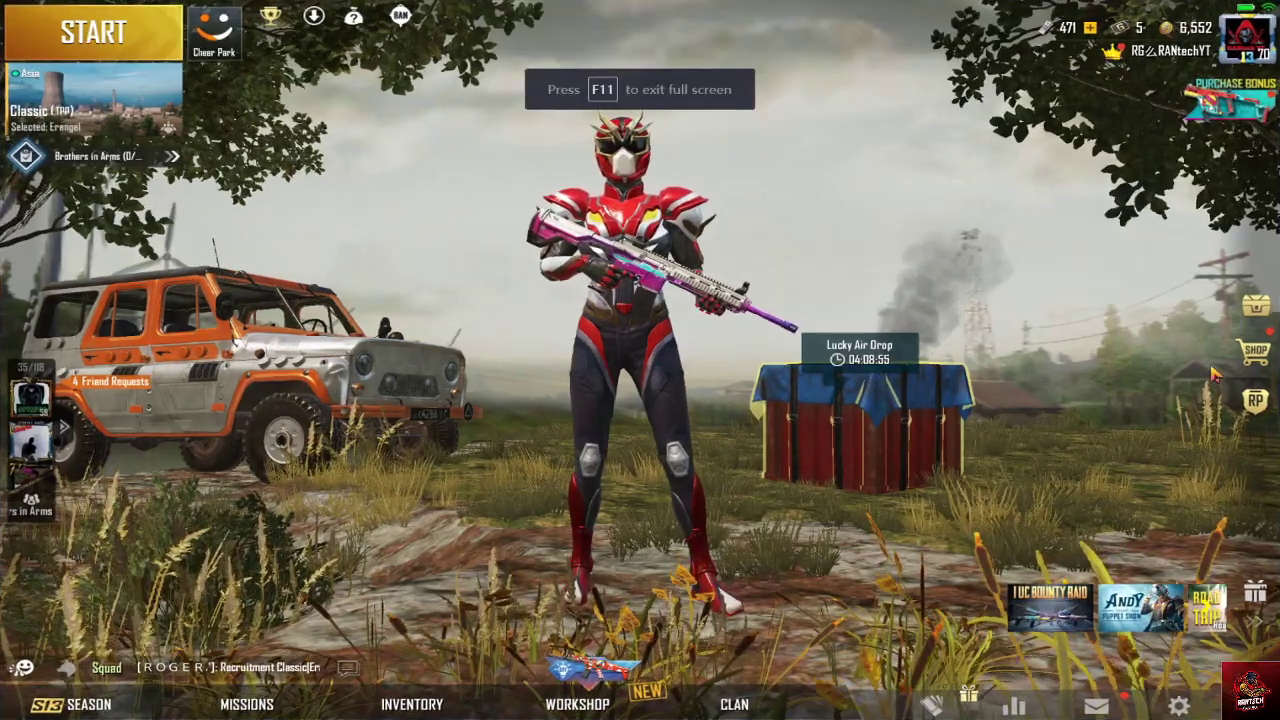
- In the game's graphics settings, try HD and Balanced graphics with the Extreme frame rate, and set Graphics to Smooth
left_click(1178, 705)
left_click(1198, 122)
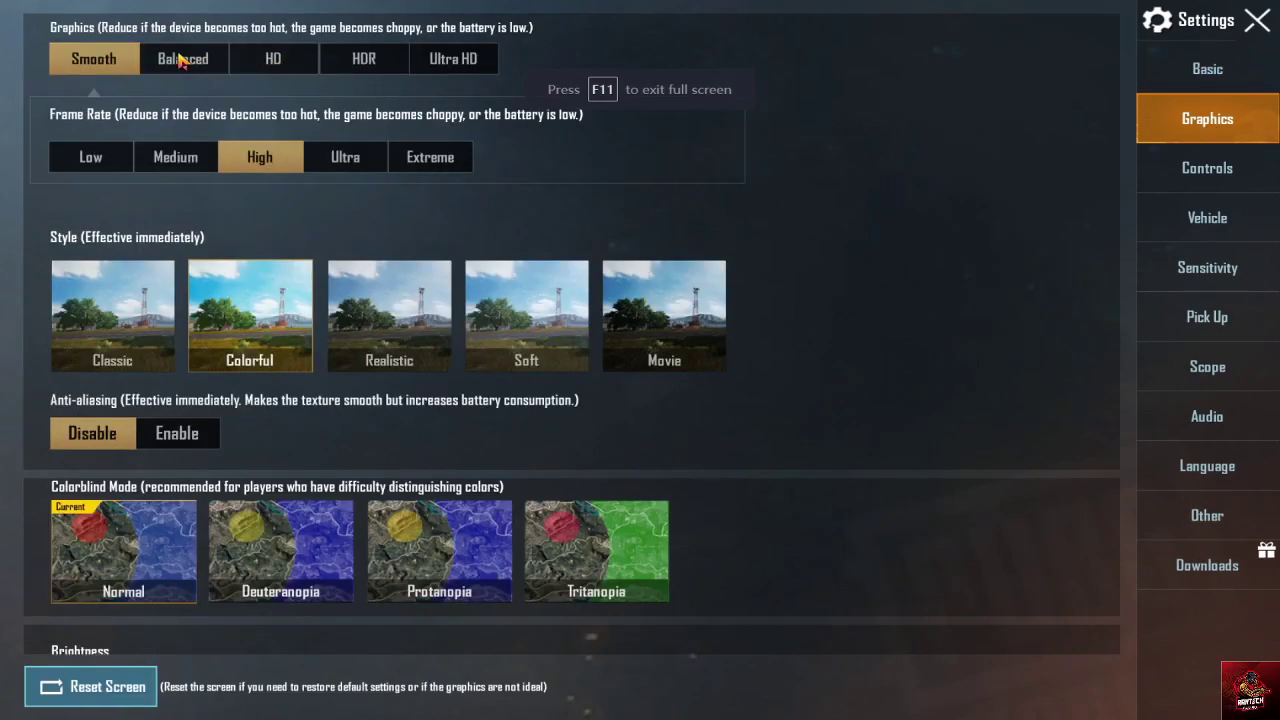
left_click(182, 60)
left_click(246, 62)
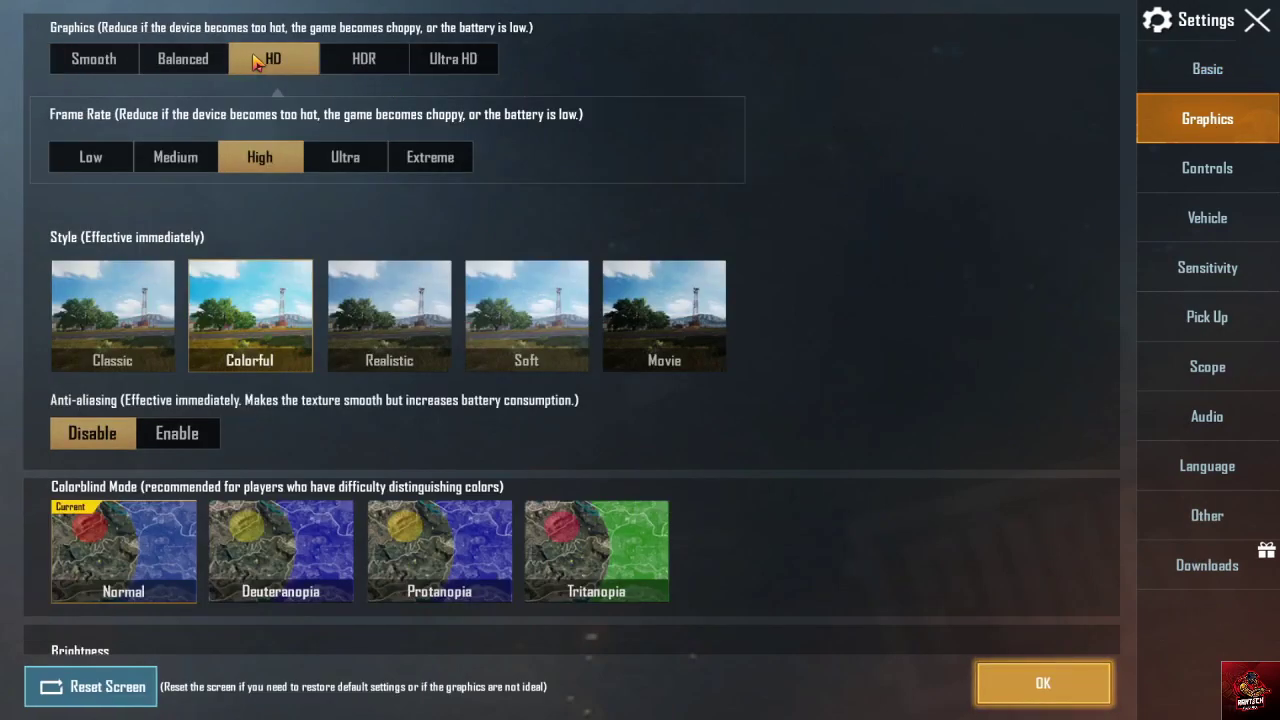
left_click(447, 157)
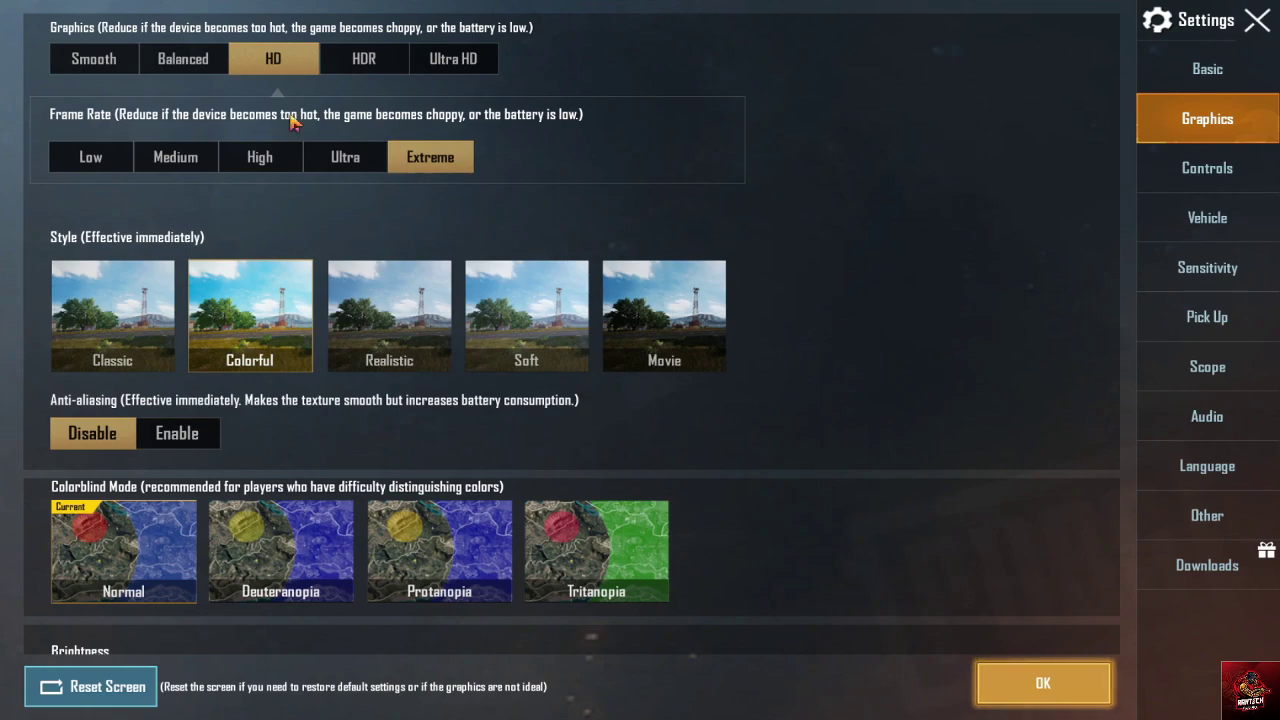
left_click(203, 68)
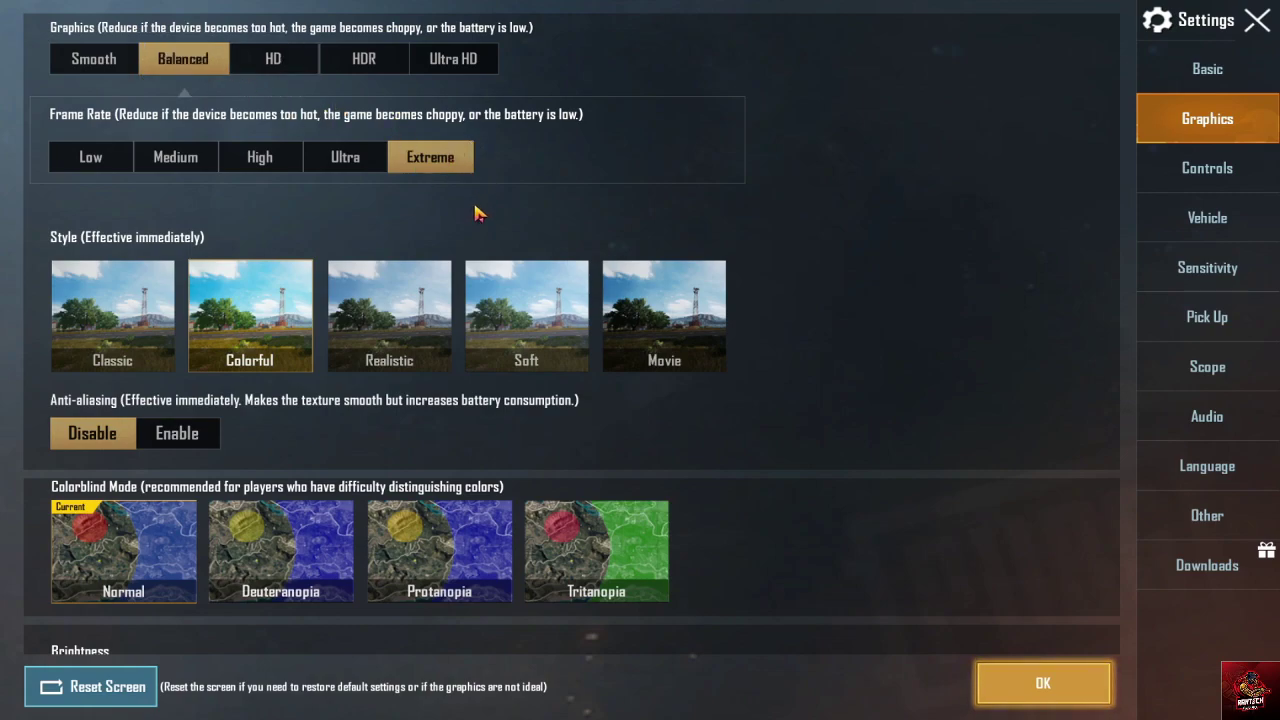
left_click(72, 63)
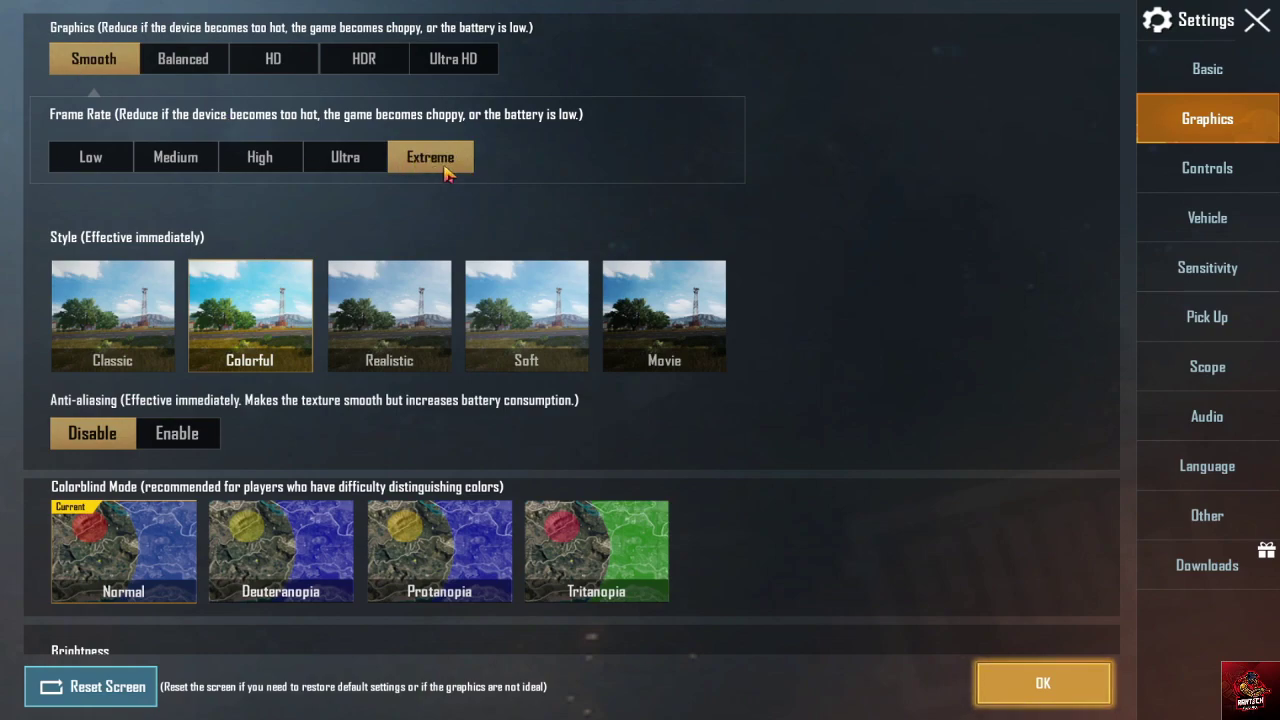
- Try the frame rate options from Low to Extreme and set the frame rate to High
left_click(78, 160)
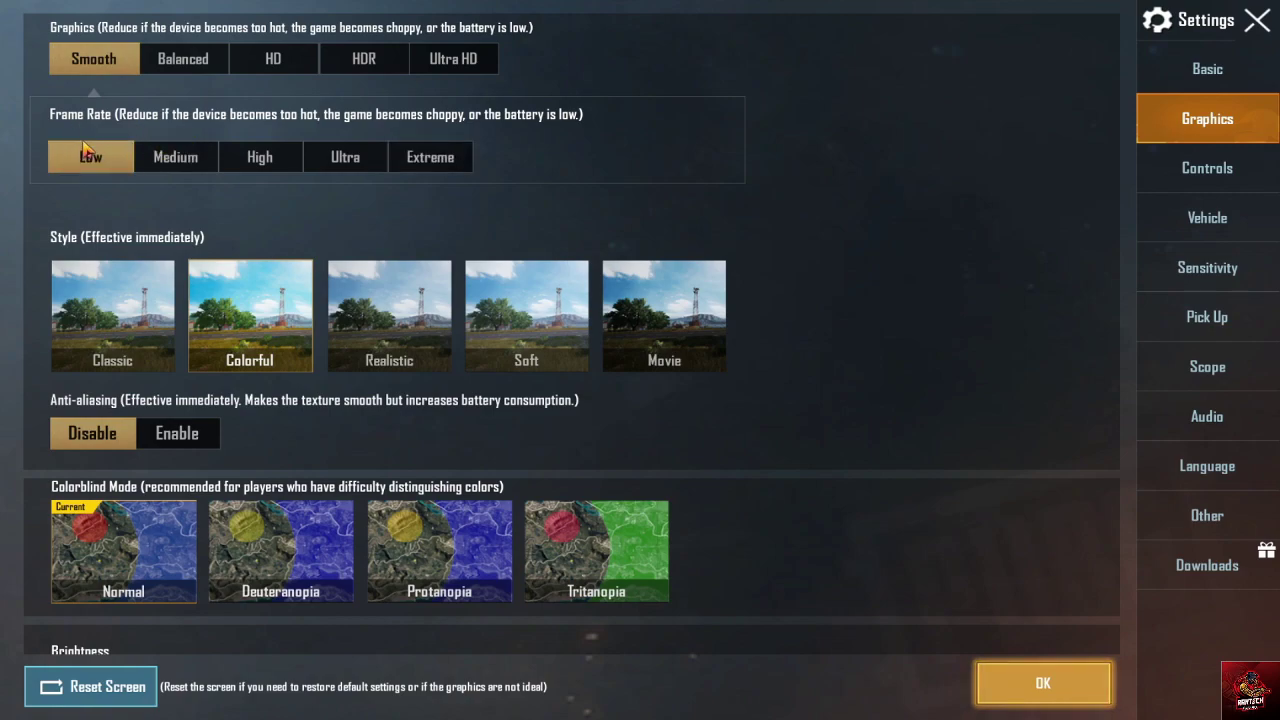
left_click(200, 170)
left_click(292, 165)
left_click(384, 165)
left_click(408, 166)
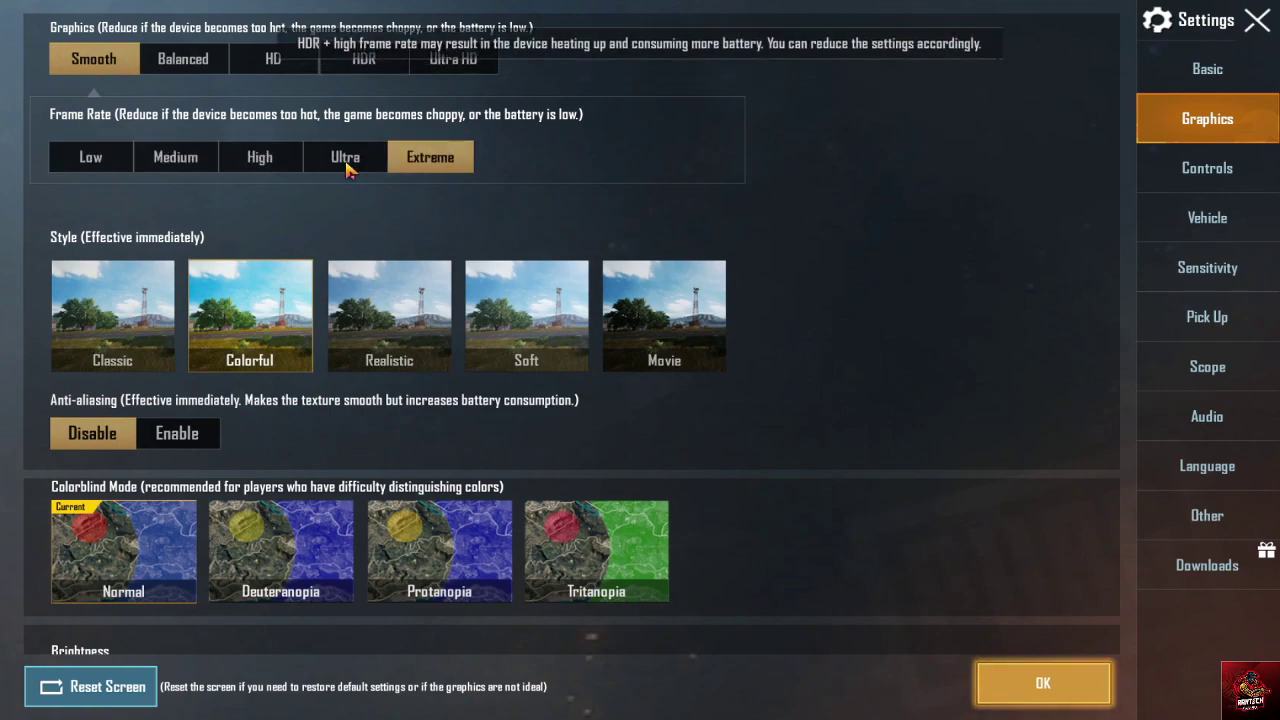
left_click(195, 162)
left_click(265, 163)
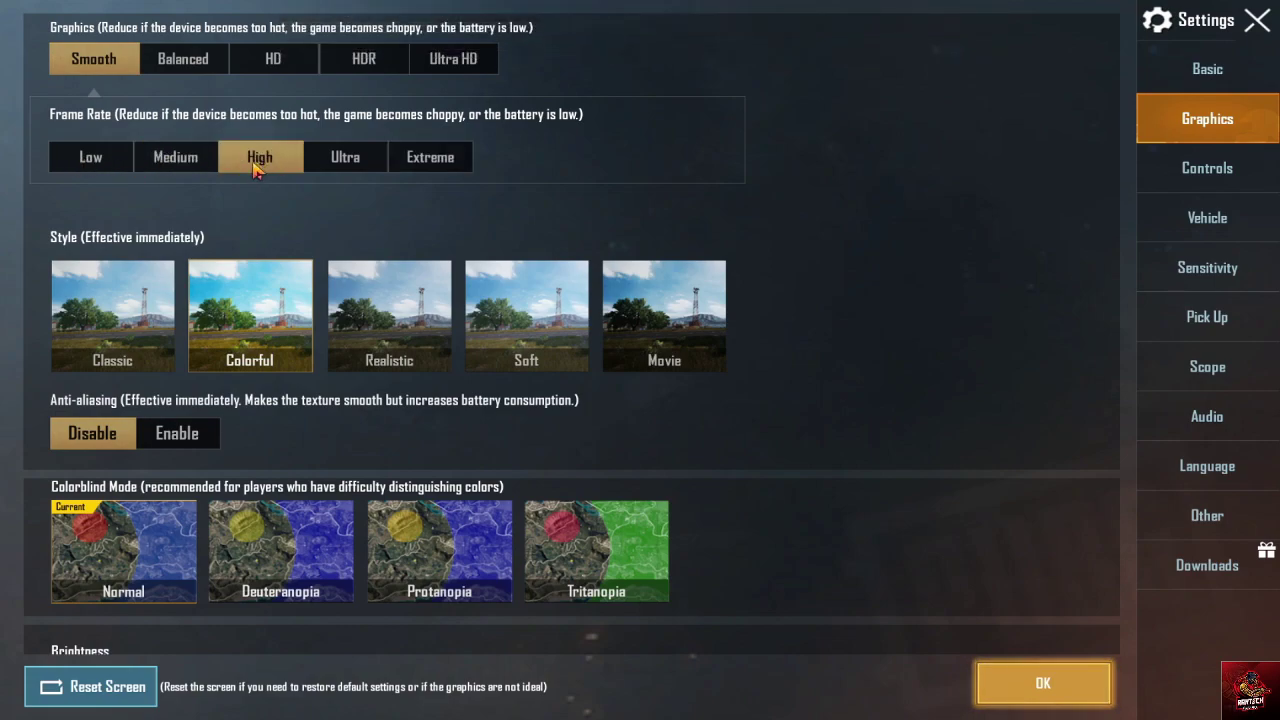
left_click(180, 168)
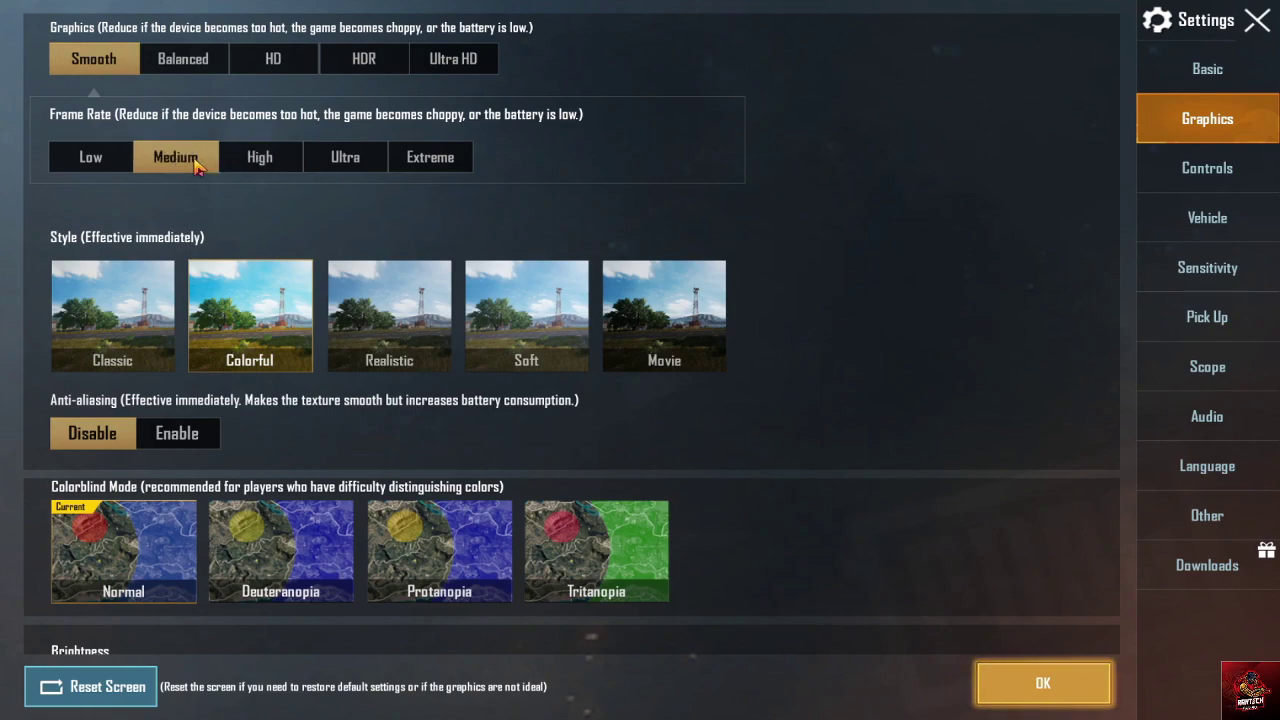
left_click(262, 163)
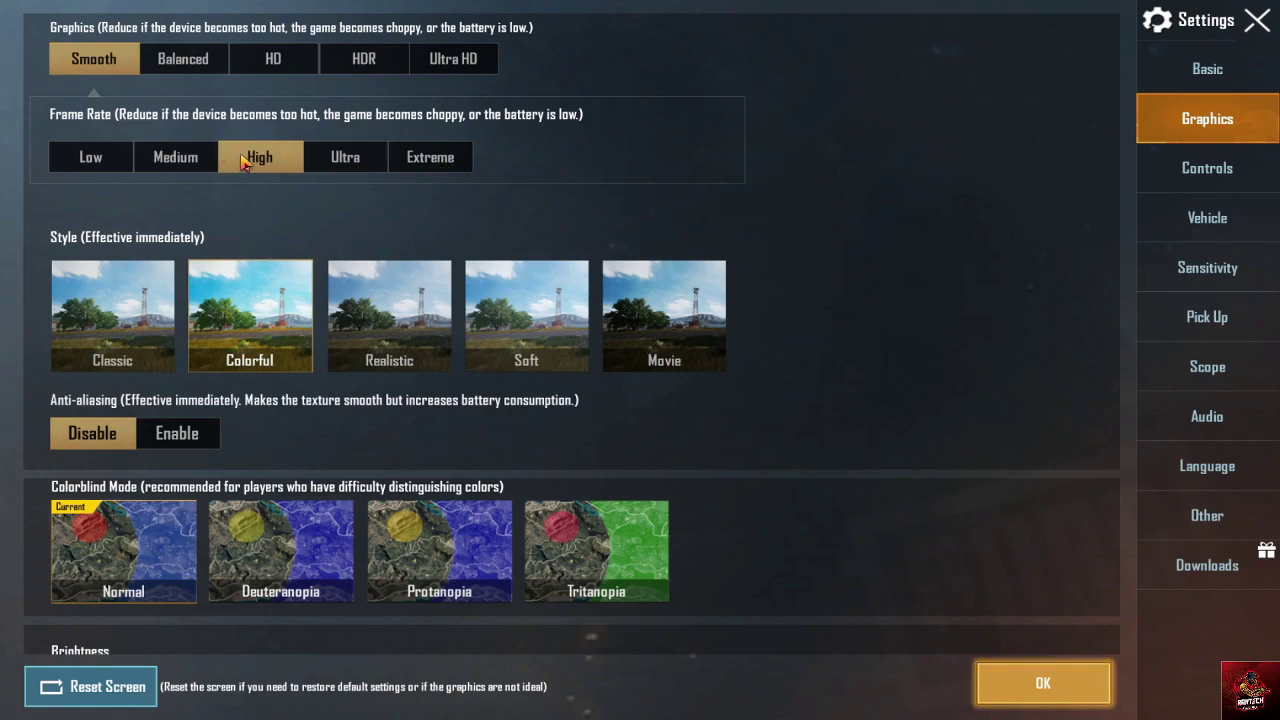
- Try the Balanced and HD graphics levels and return Graphics to Smooth
left_click(183, 62)
left_click(258, 60)
left_click(165, 62)
left_click(108, 62)
- Preview the Classic, Realistic, Soft and Movie graphics styles and return Style to Colorful
left_click(84, 312)
left_click(282, 322)
left_click(428, 333)
left_click(507, 332)
left_click(682, 337)
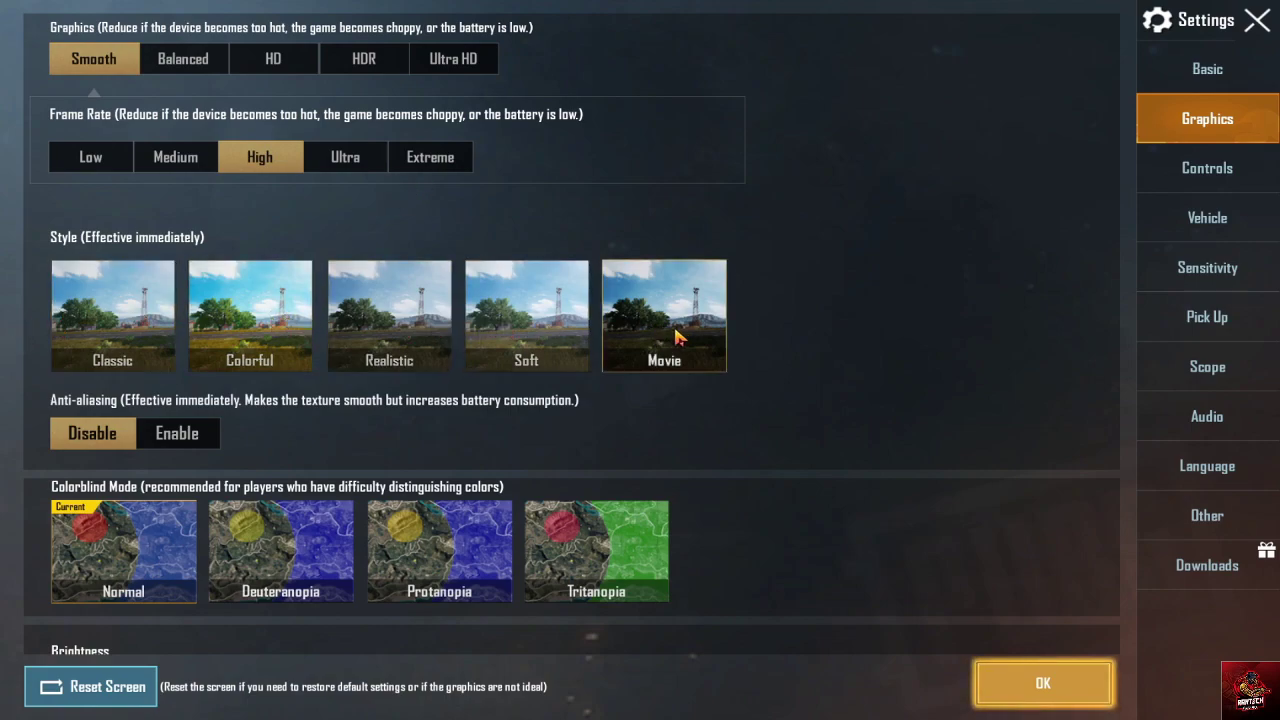
left_click(290, 326)
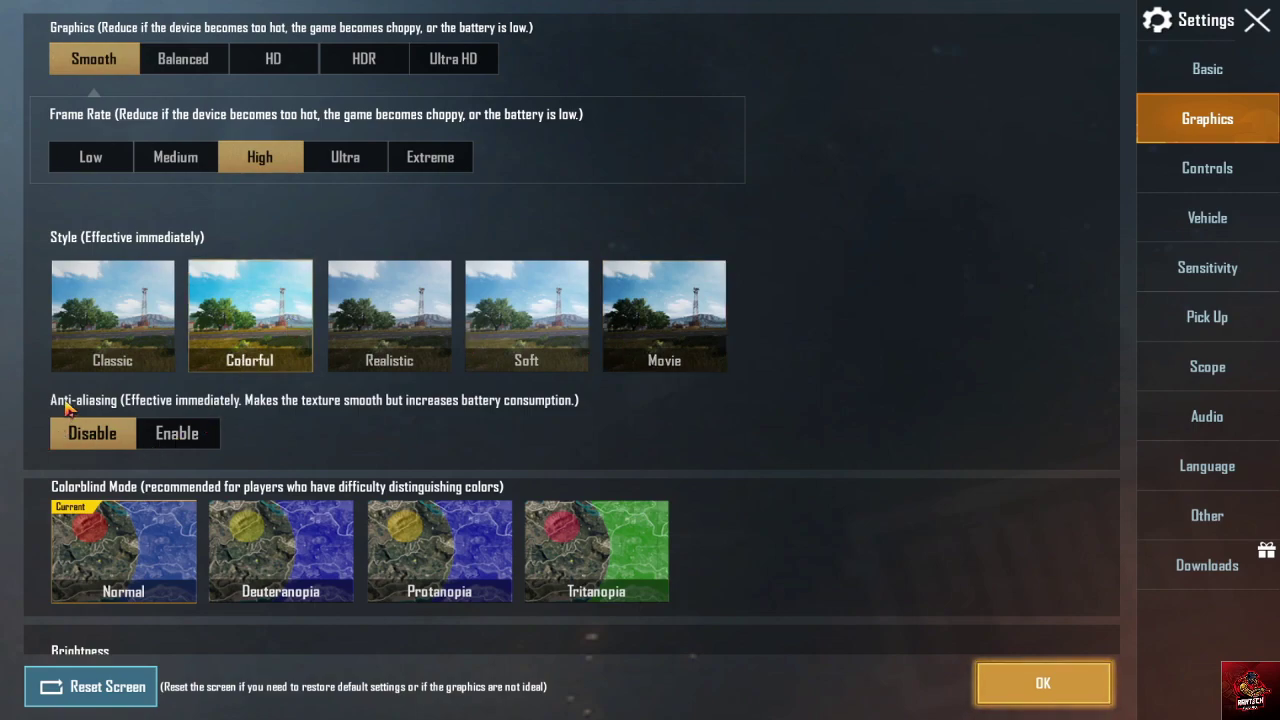
- Try the Deuteranopia and Protanopia colorblind modes and return Colorblind Mode to Normal
scroll(363, 371, "down", 3)
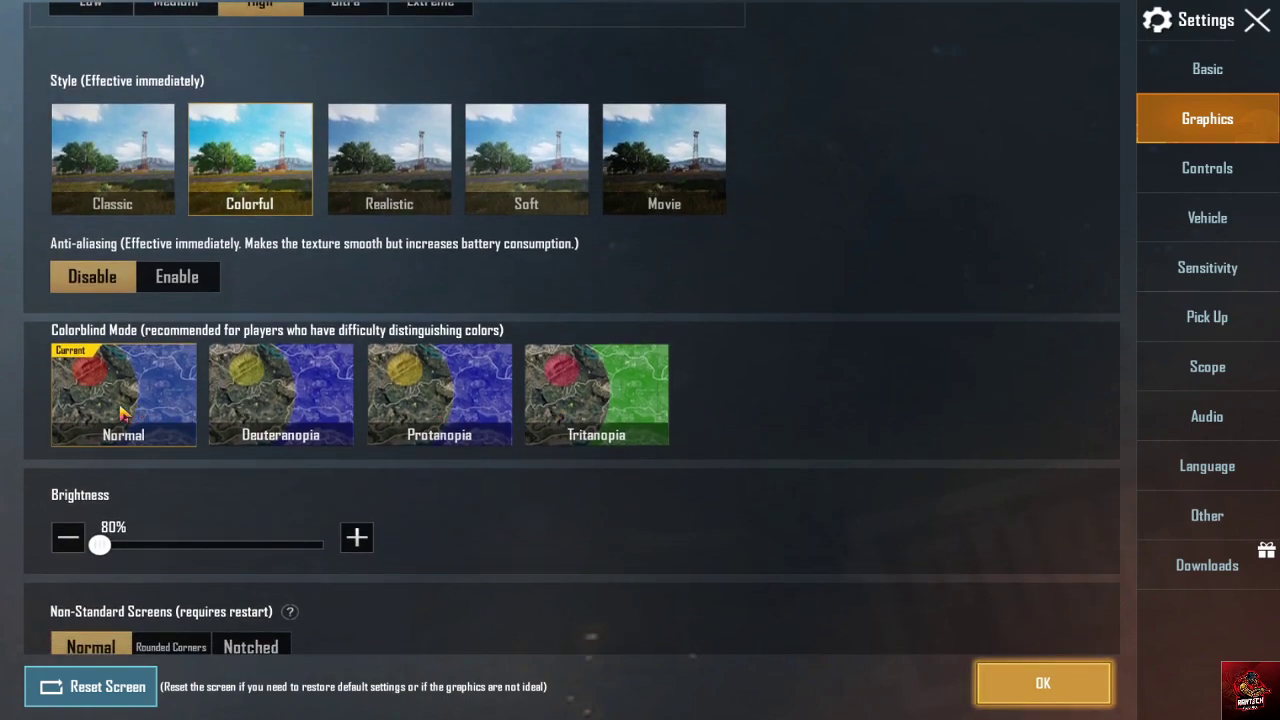
left_click(300, 394)
left_click(110, 402)
left_click(487, 402)
left_click(97, 397)
- Set the brightness to 80%, and apply and close the game's graphics settings
mouse_move(98, 548)
left_mouse_down()
mouse_move(326, 552)
mouse_move(94, 557)
left_mouse_up()
left_click_drag(533, 557, 537, 391)
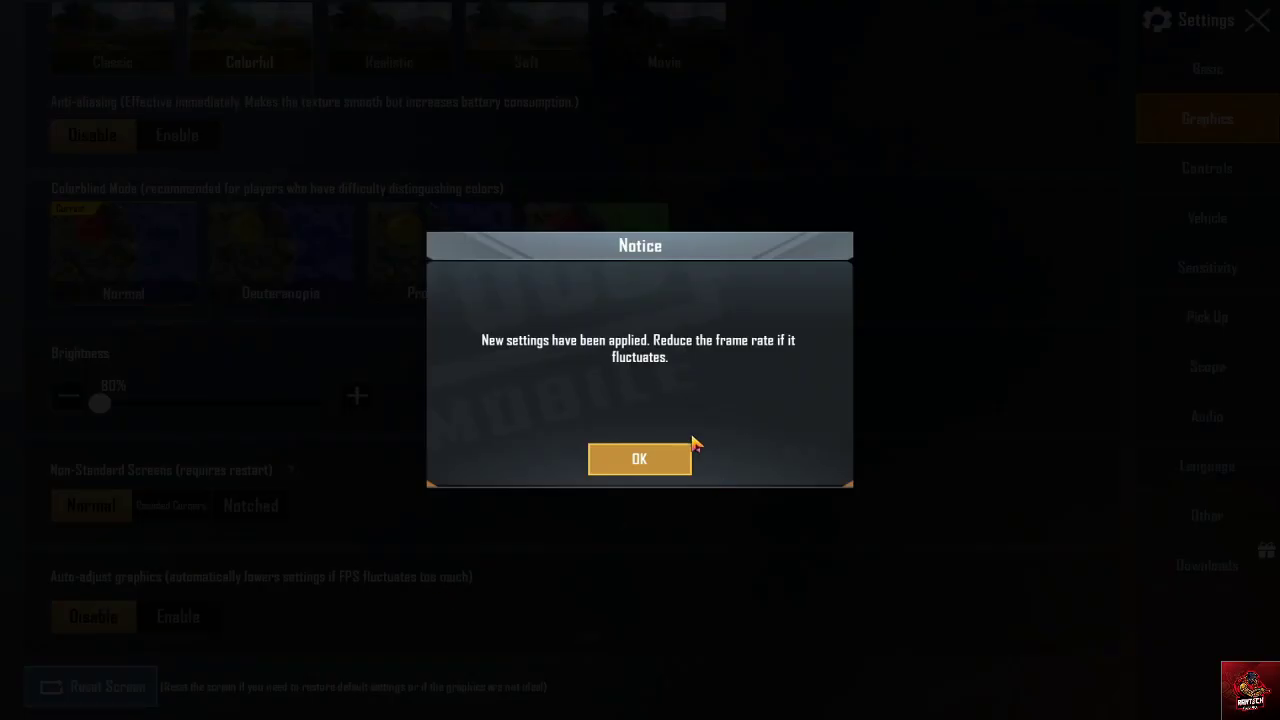
left_click(646, 463)
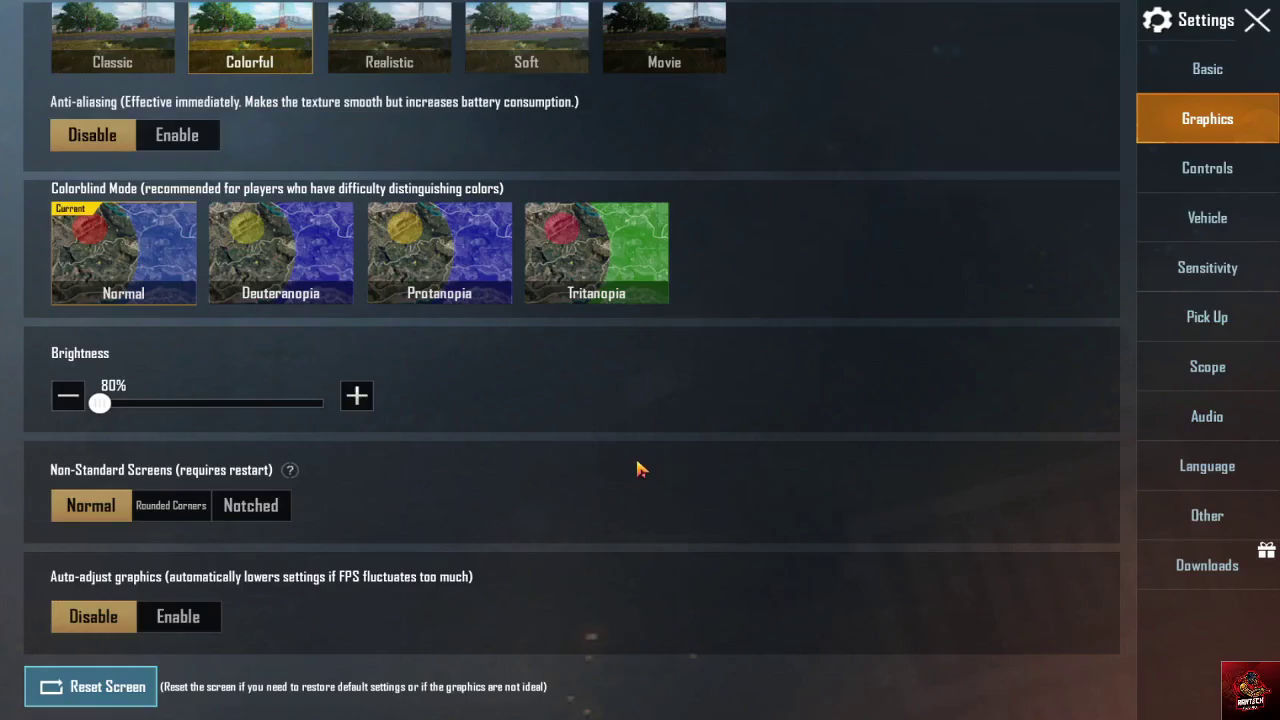
left_click(1257, 21)
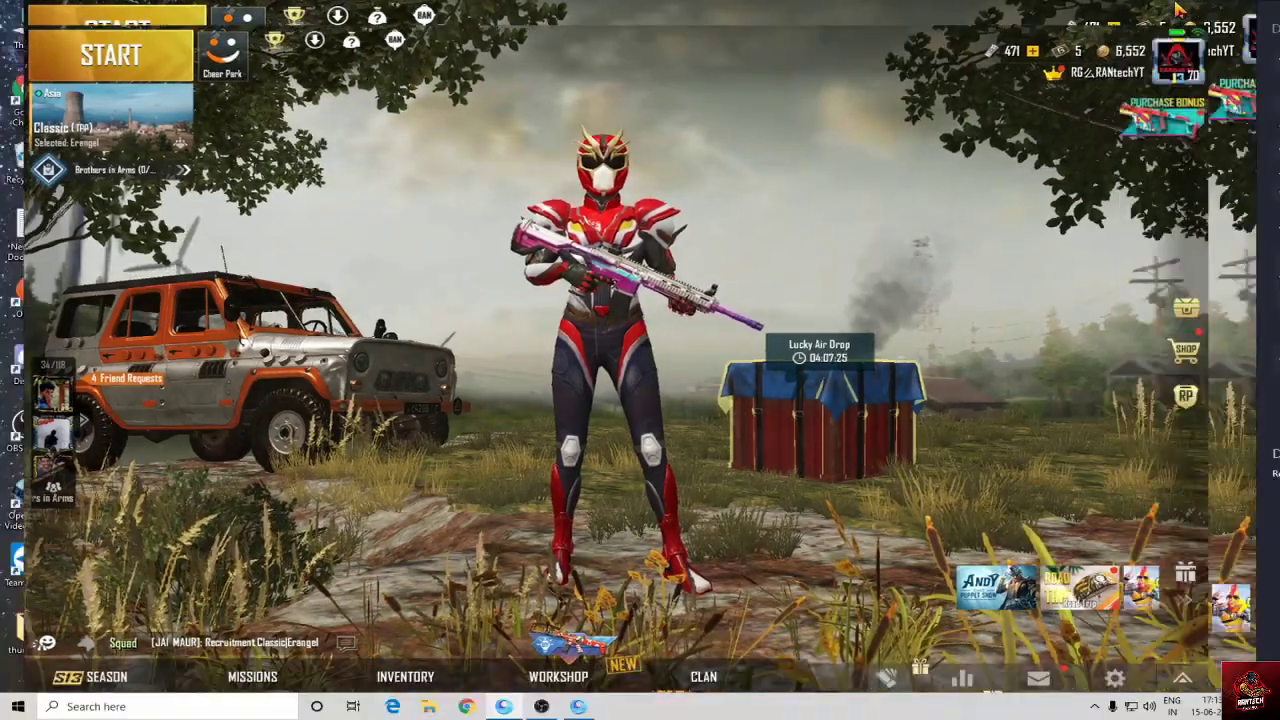
- Exit the PUBG MOBILE emulator and close GameLoop to return to the desktop
left_click(1261, 11)
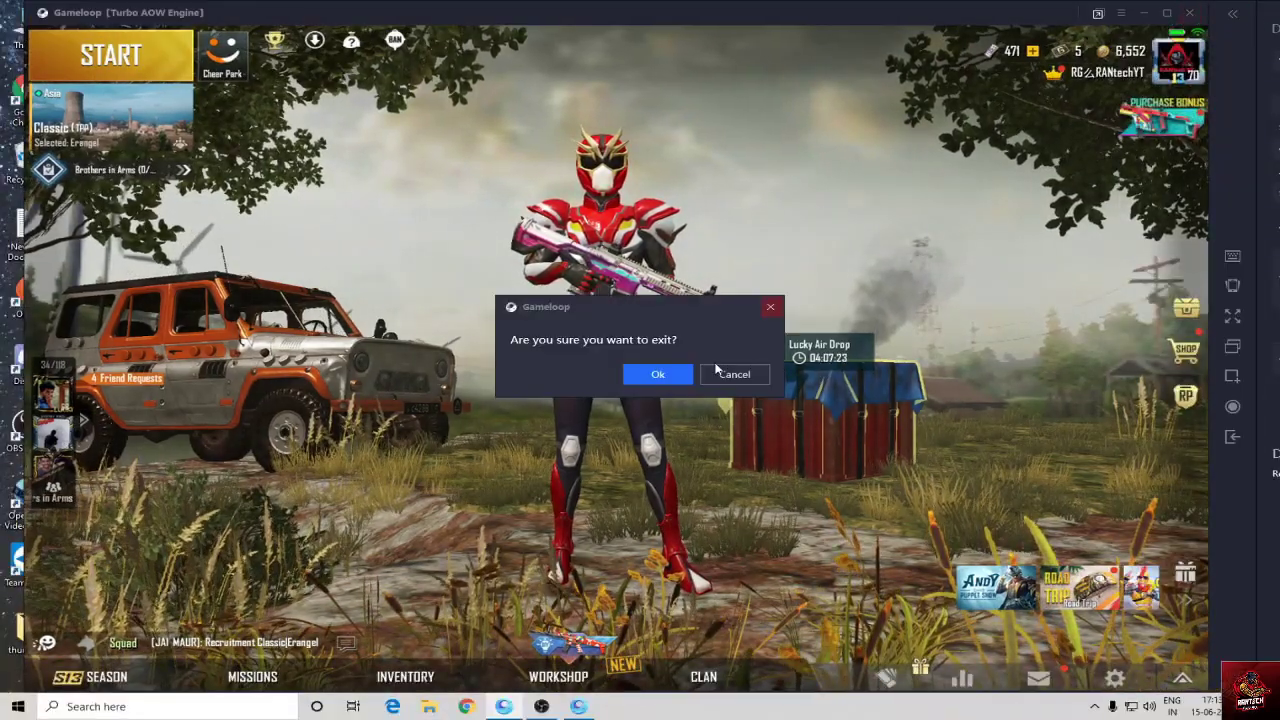
left_click(648, 371)
left_click(1078, 122)
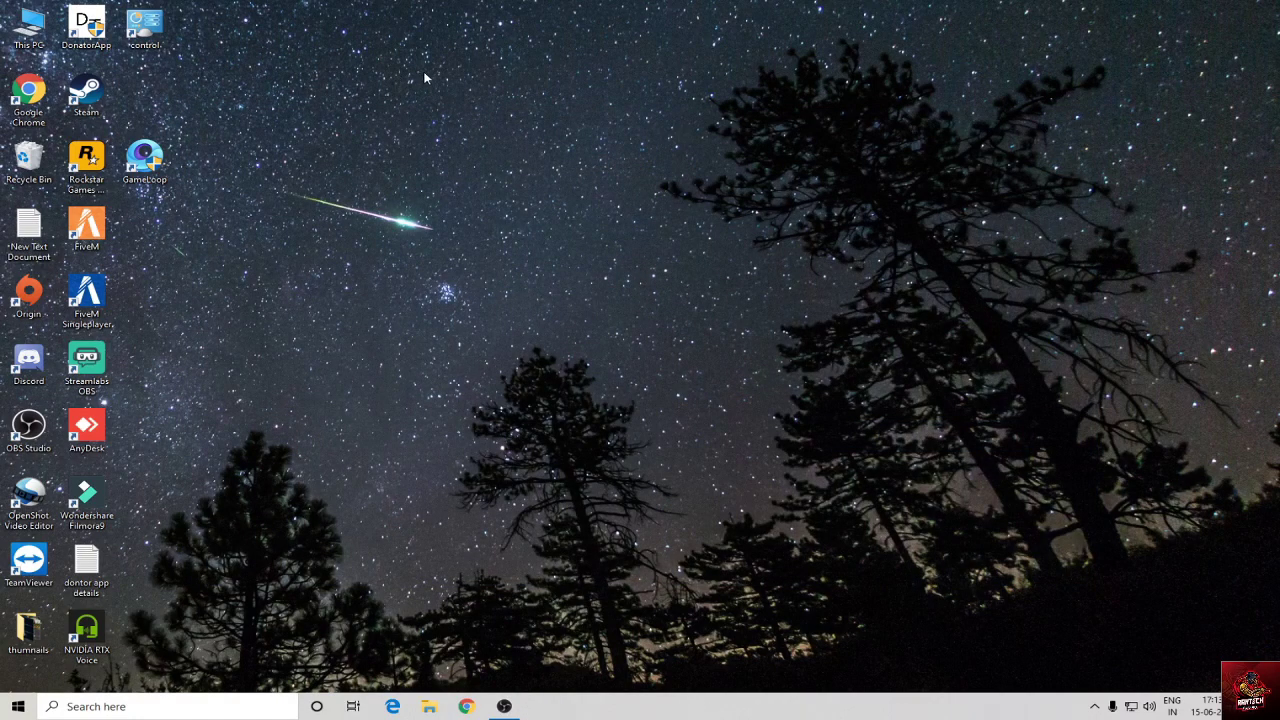
right_click(414, 74)
left_click(440, 113)
right_click(320, 49)
left_click(378, 92)
right_click(325, 50)
left_click(366, 90)
right_click(282, 47)
left_click(320, 88)
right_click(282, 47)
left_click(322, 88)
- Open the NVIDIA Control Panel and show its Manage 3D settings page
right_click(465, 116)
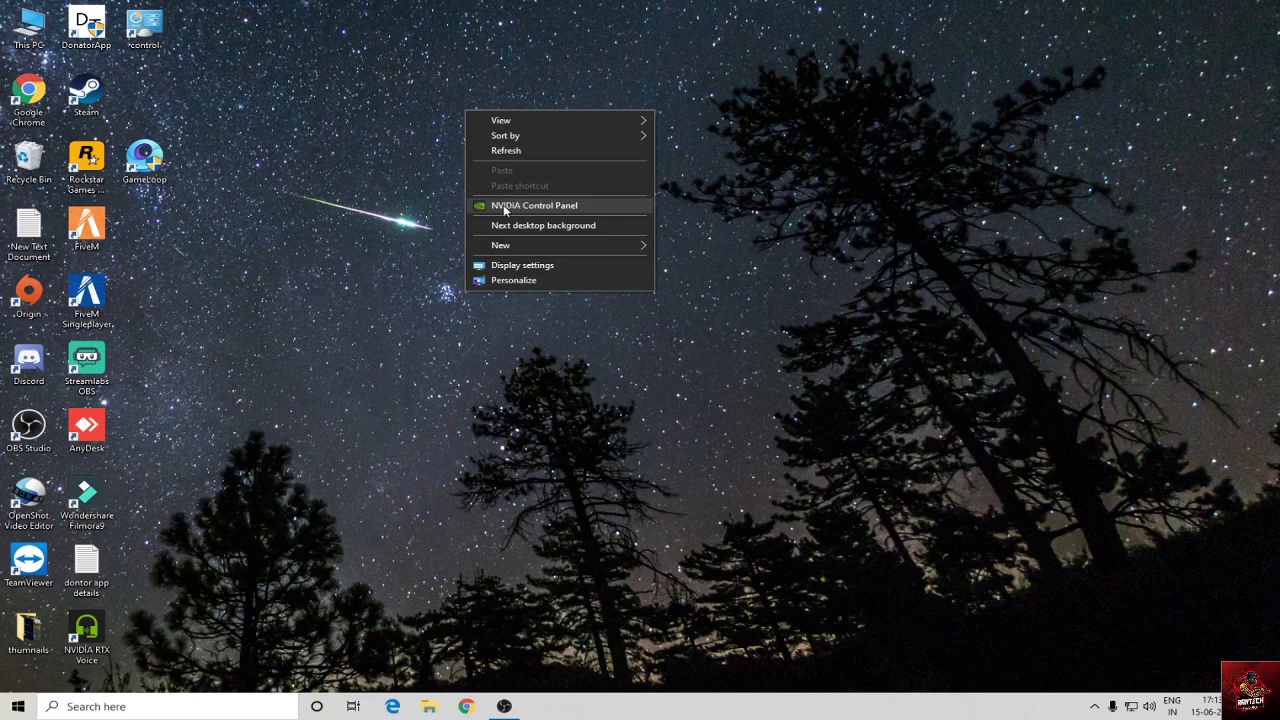
left_click(563, 210)
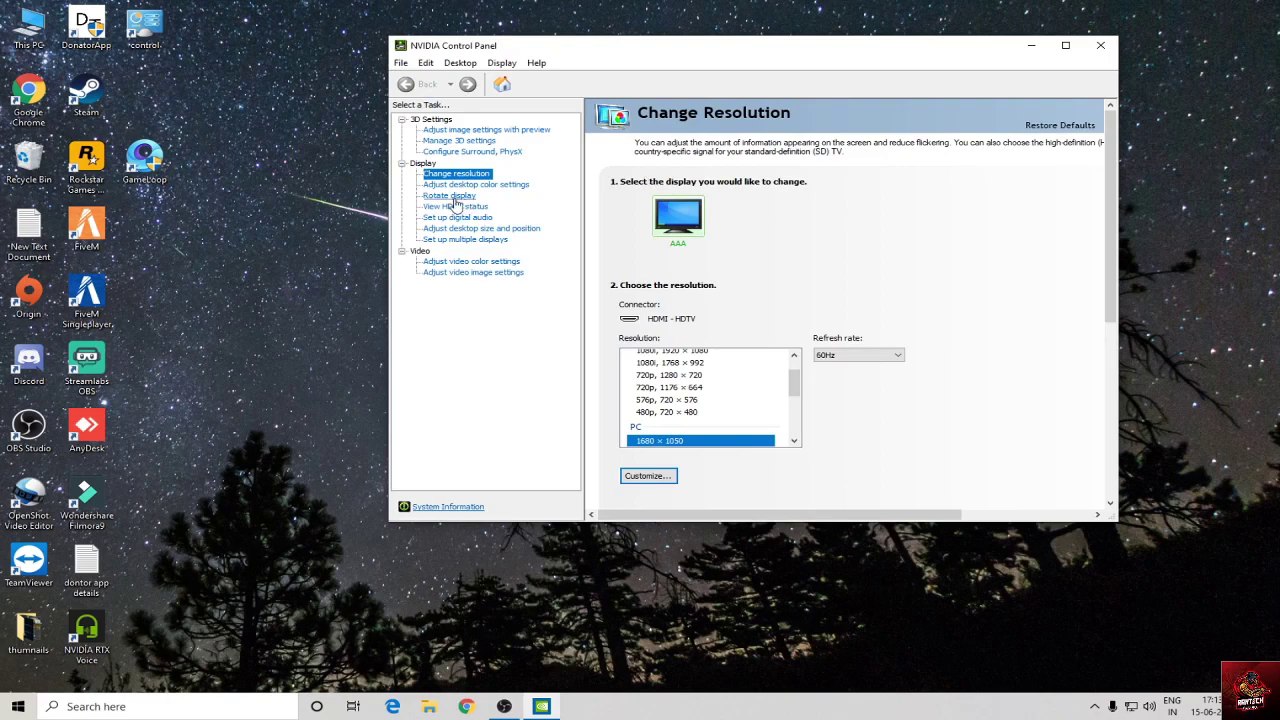
left_click(449, 154)
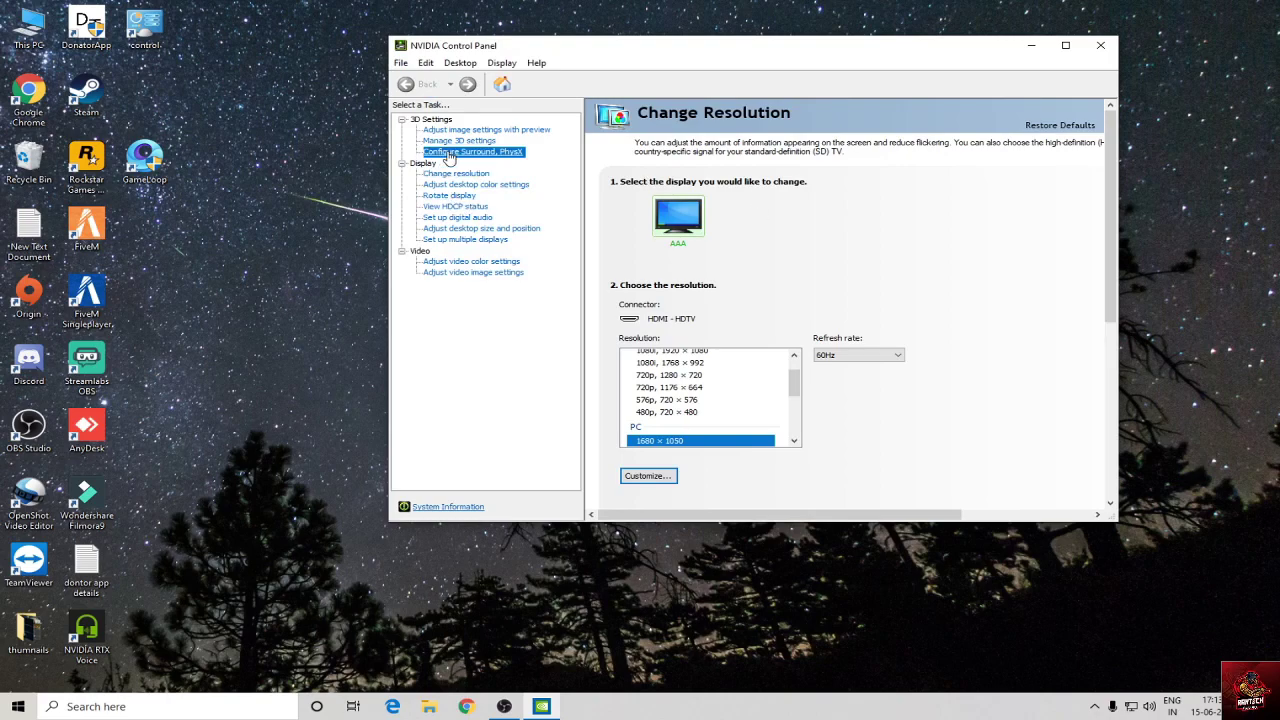
left_click(445, 142)
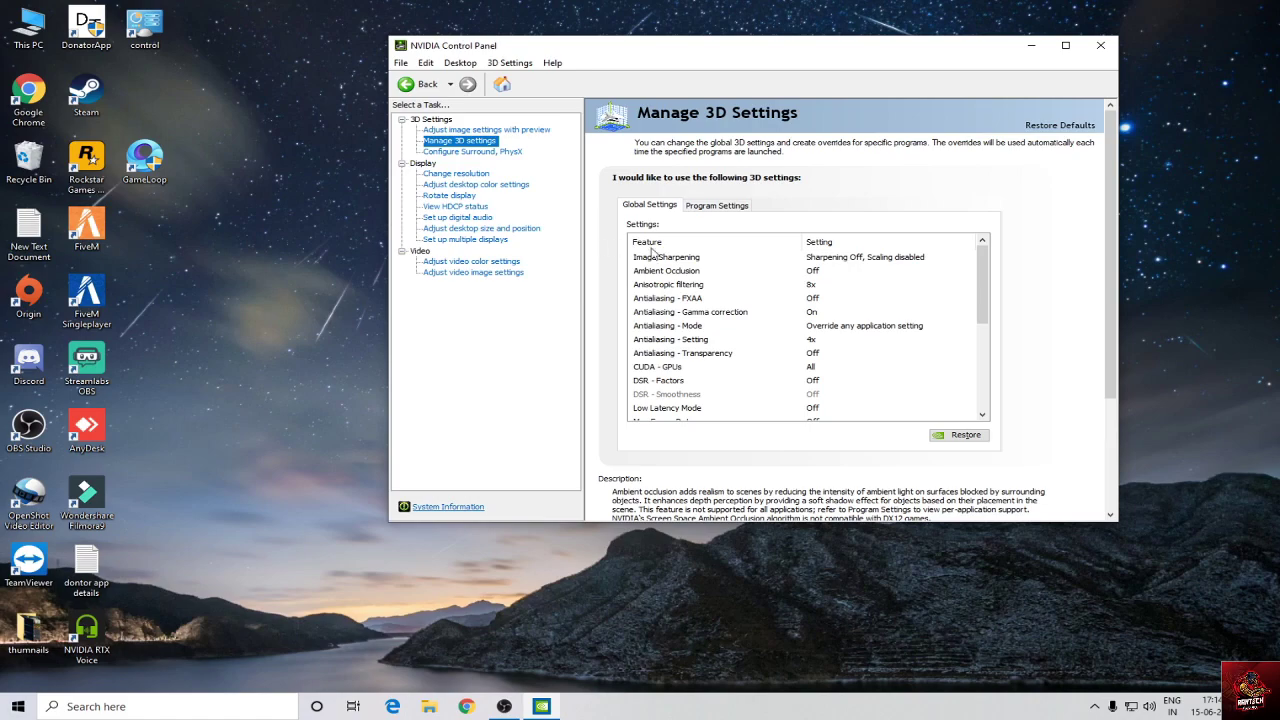
- Set the global Power management mode to Prefer maximum performance
left_click_drag(987, 297, 985, 386)
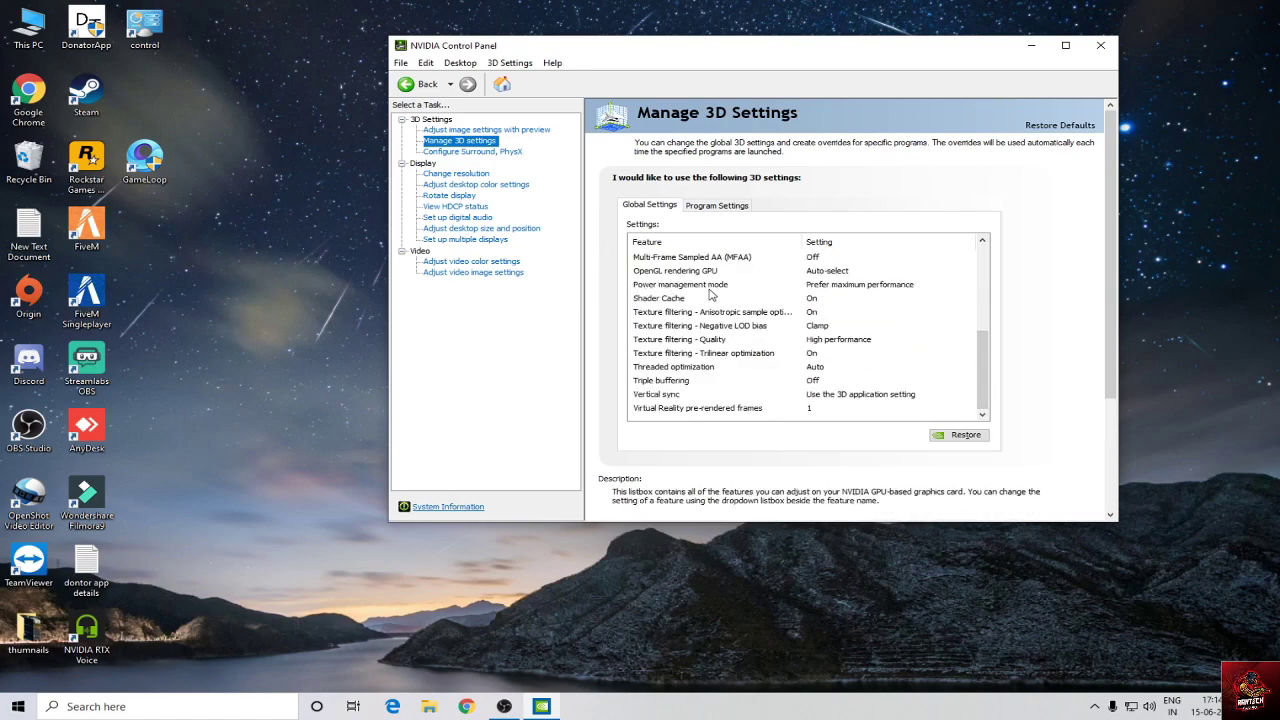
left_click(847, 289)
left_click(850, 291)
left_click(845, 293)
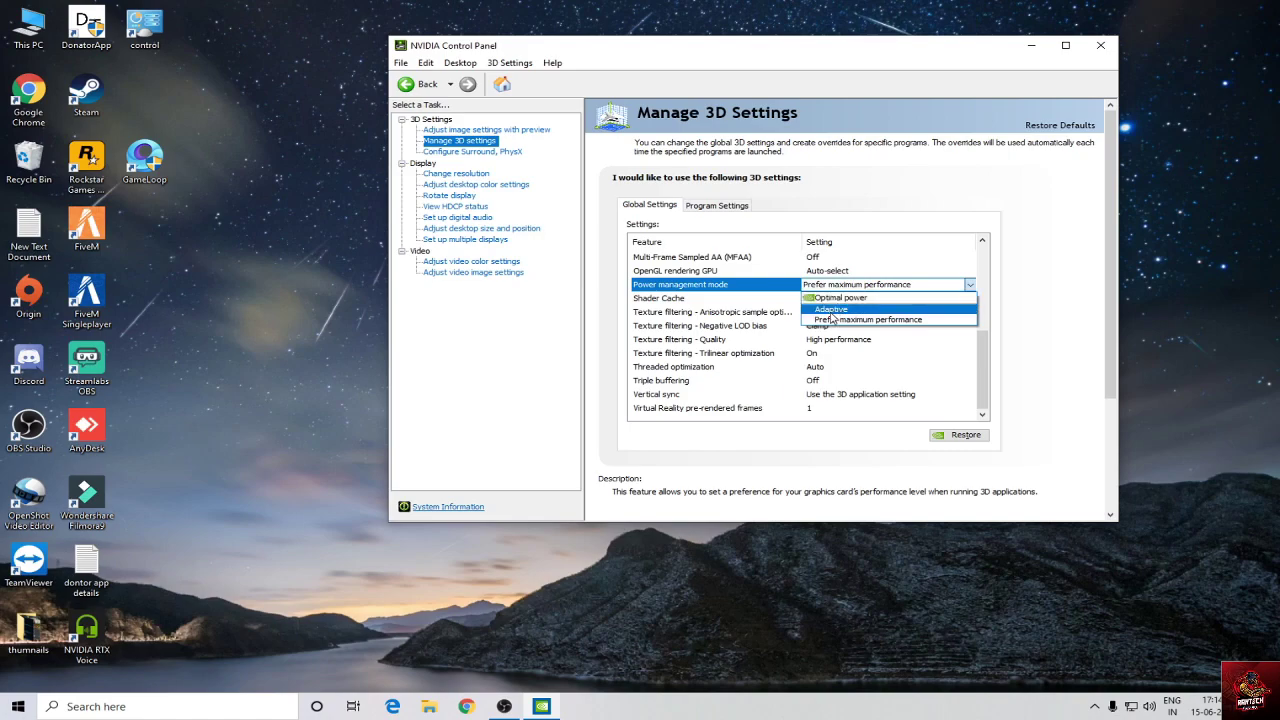
left_click(888, 322)
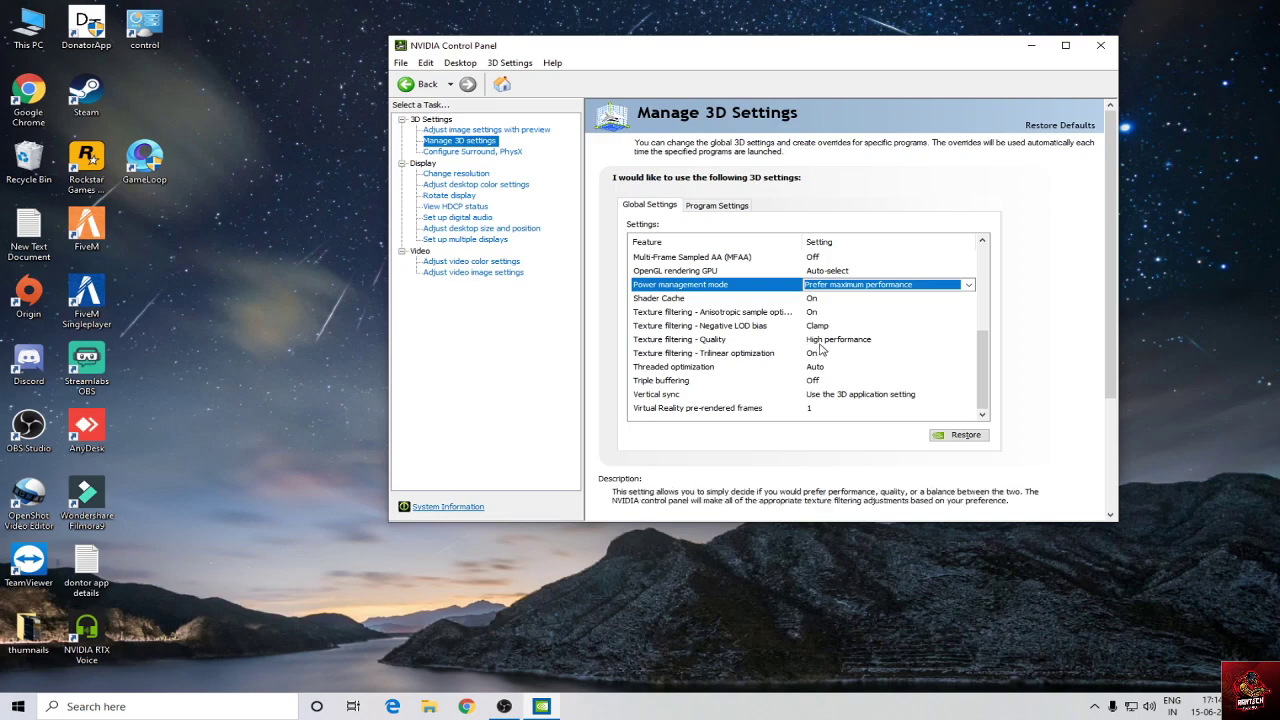
- Set the global Texture filtering - Quality to High performance and close the NVIDIA Control Panel
left_click(672, 342)
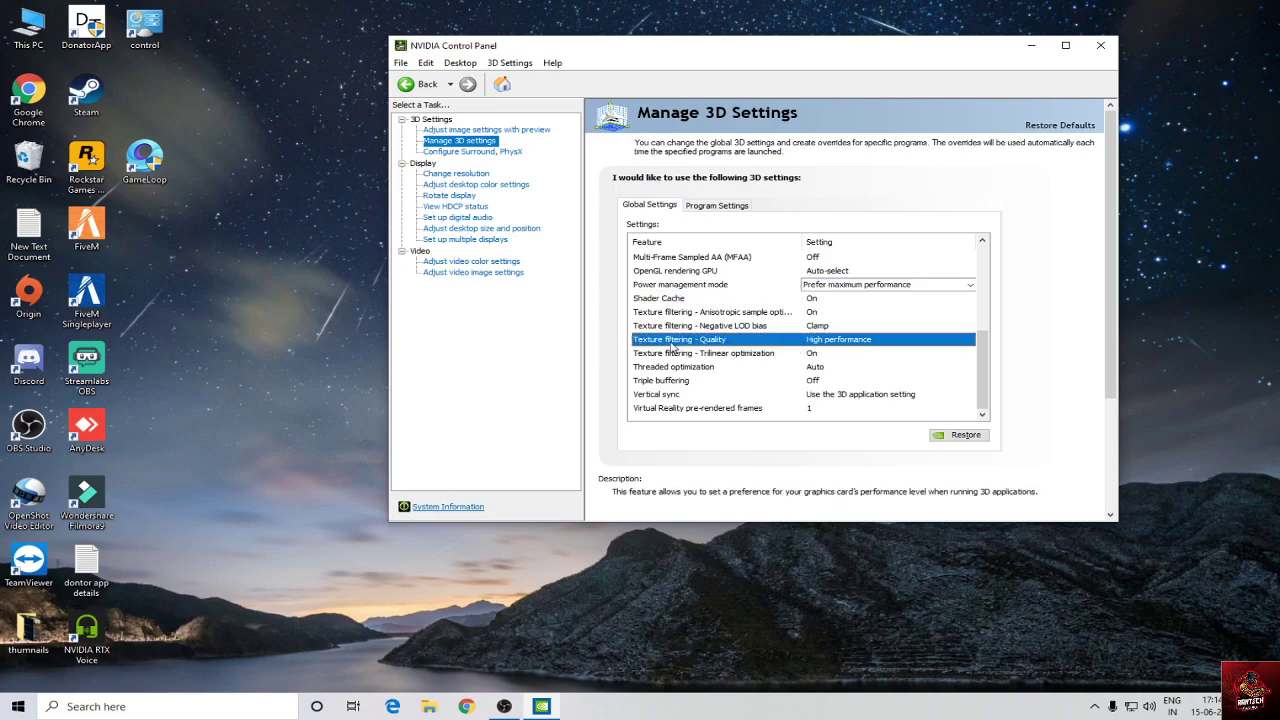
left_click(830, 341)
left_click(813, 353)
left_click(818, 340)
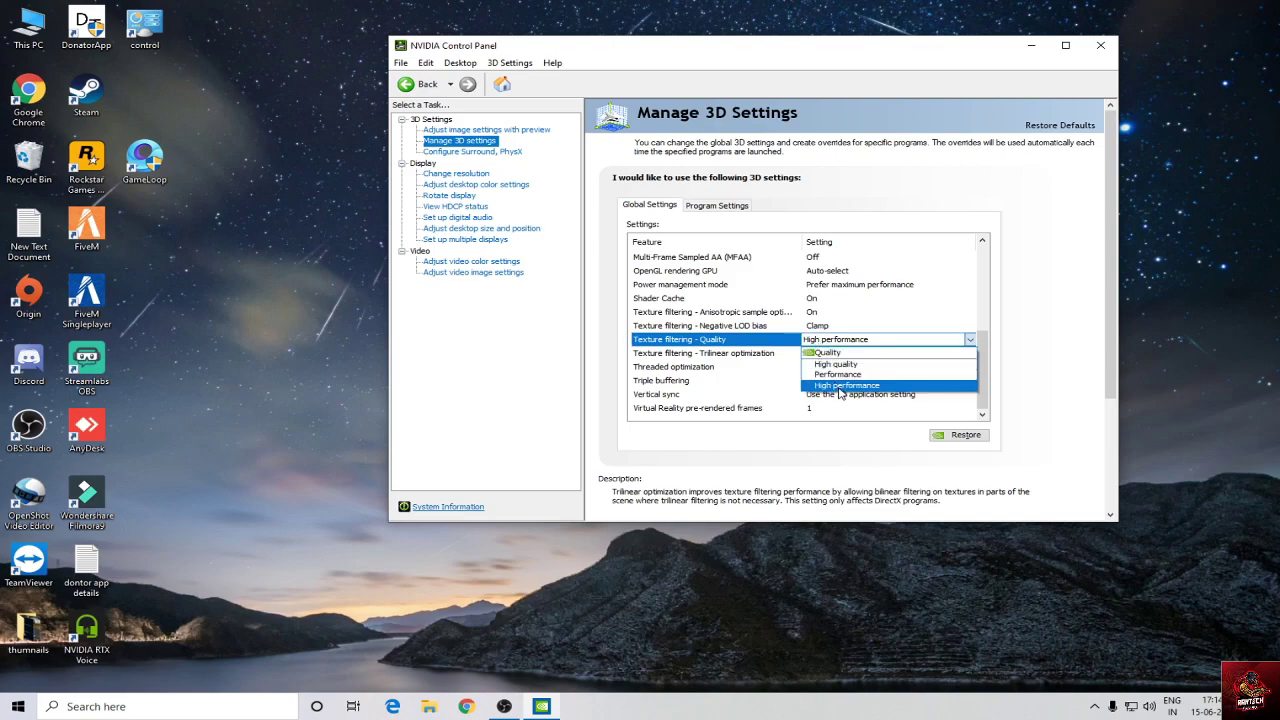
left_click(840, 388)
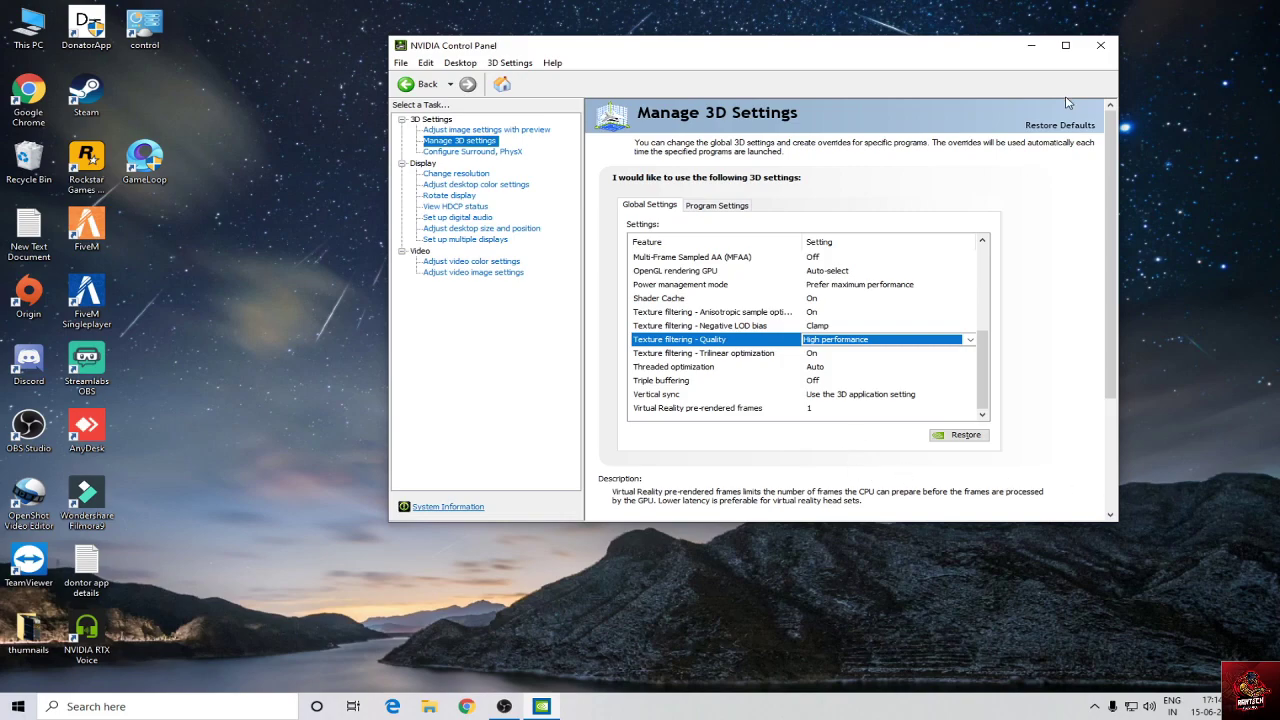
left_click(1101, 47)
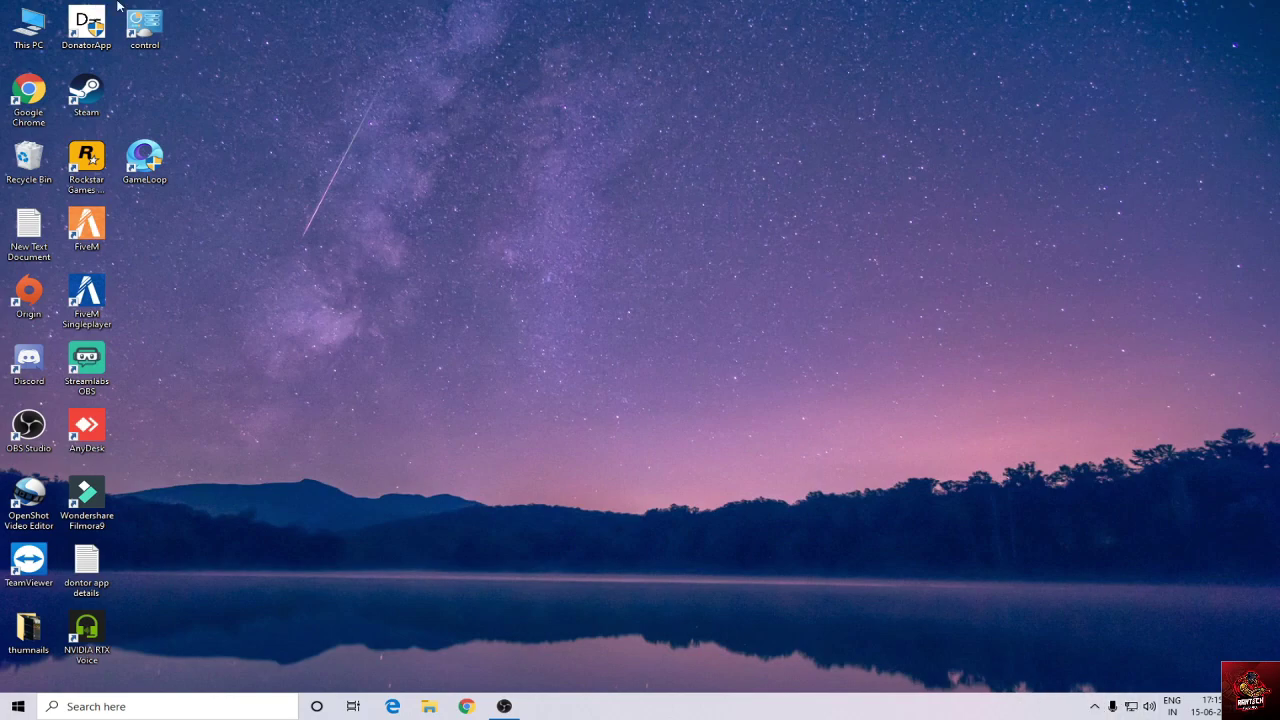
- Search Windows for "control" and open the Control Panel
double_click(140, 22)
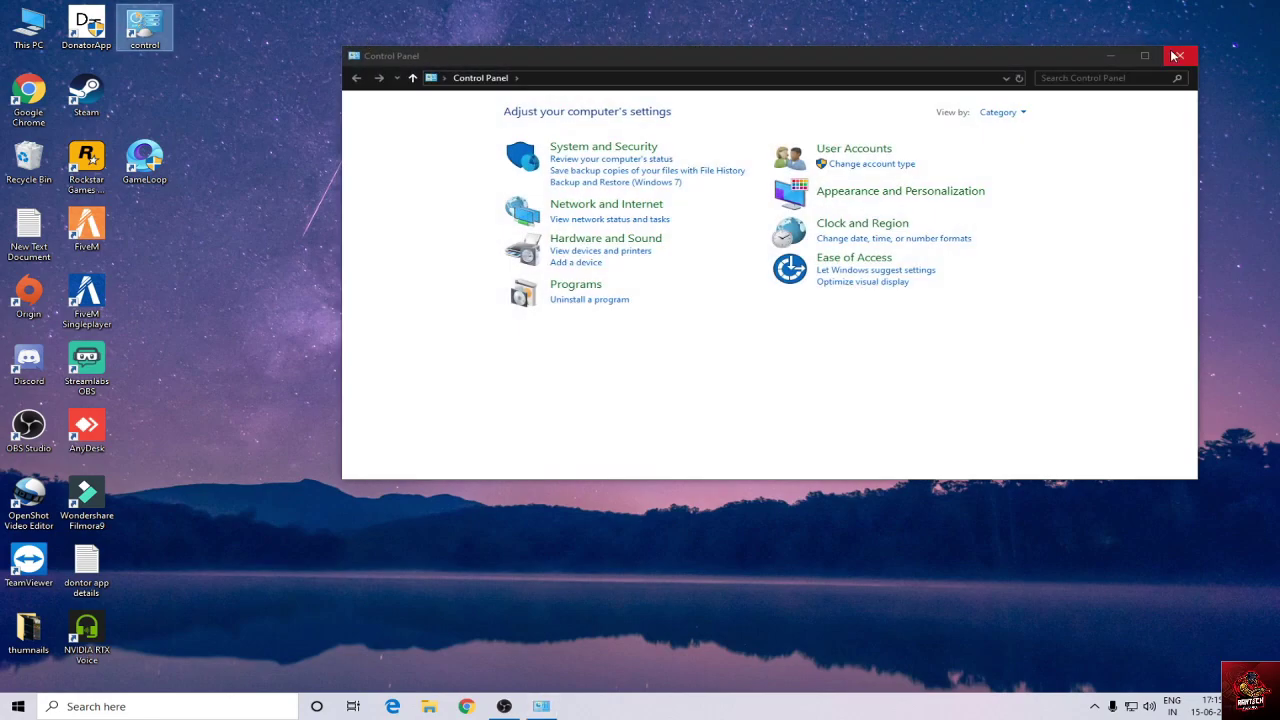
left_click(1179, 55)
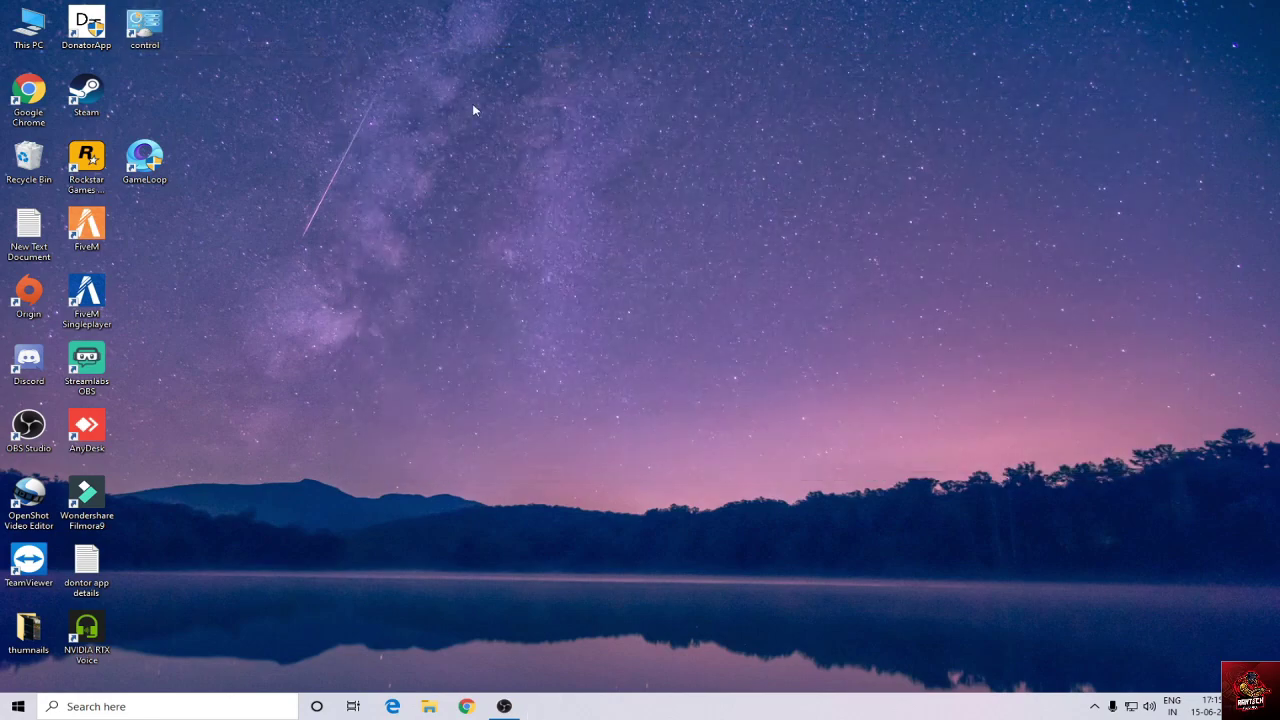
left_click(103, 707)
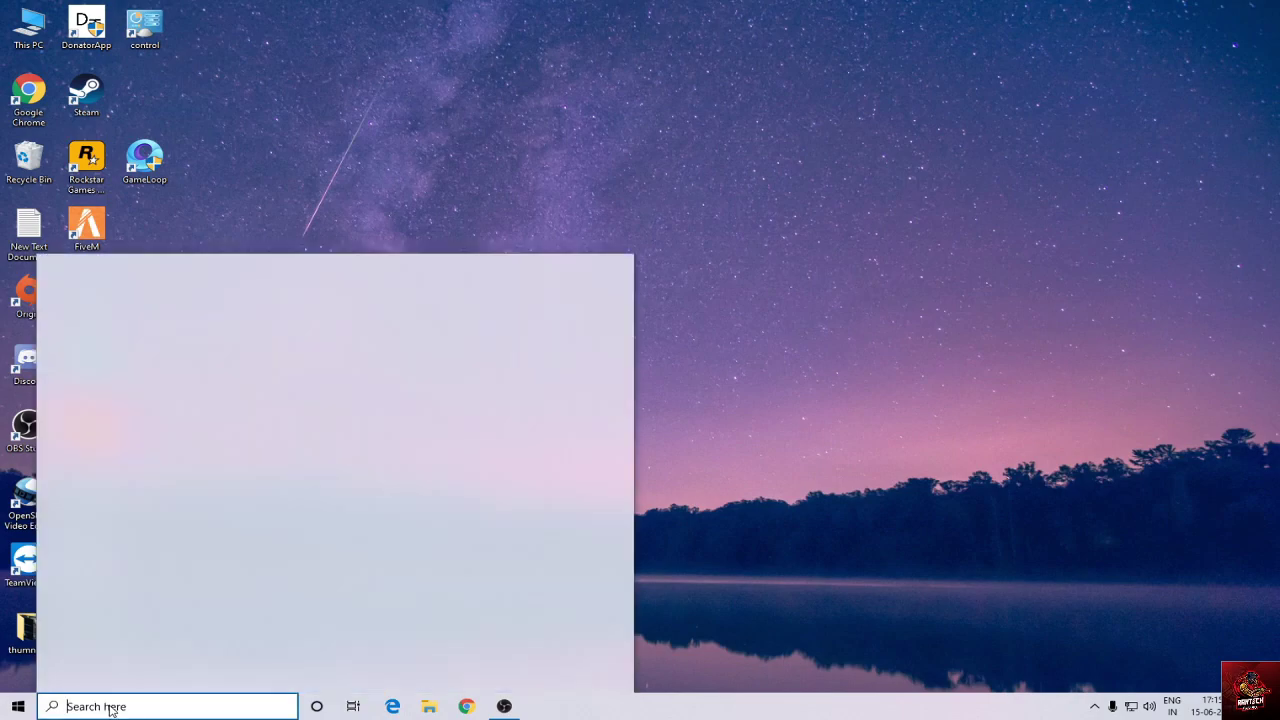
type("co")
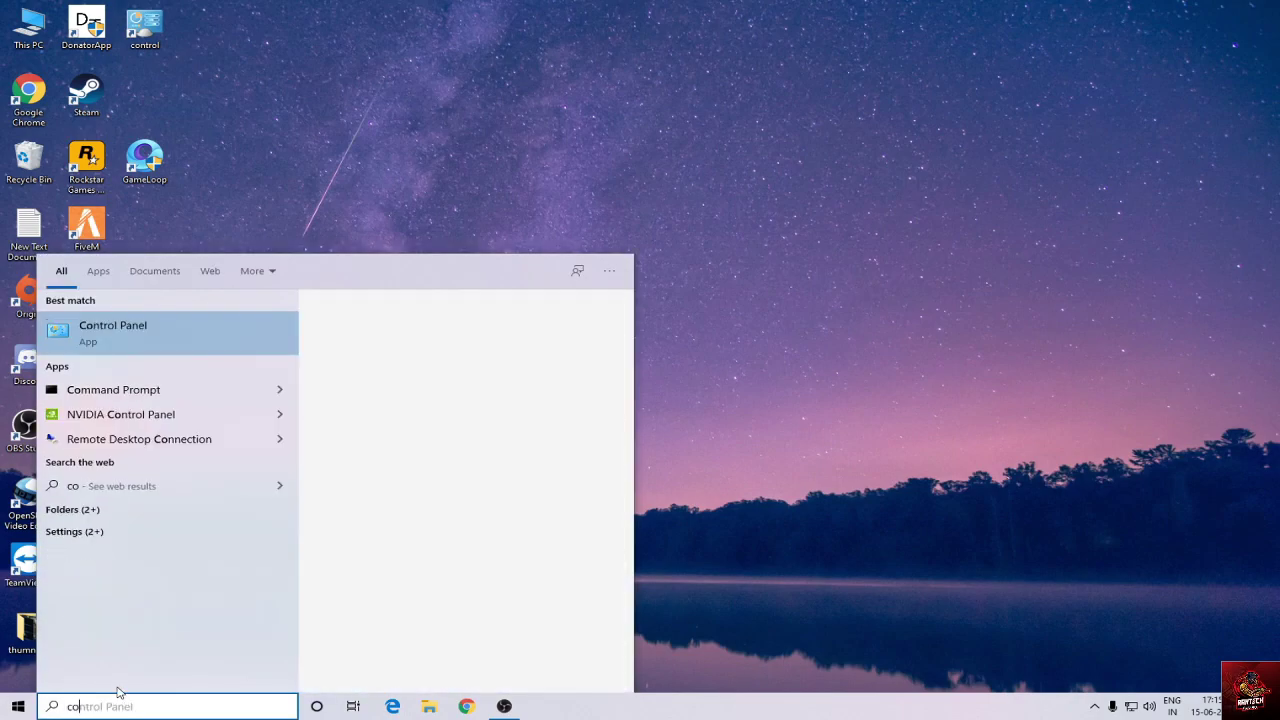
type("ntrol")
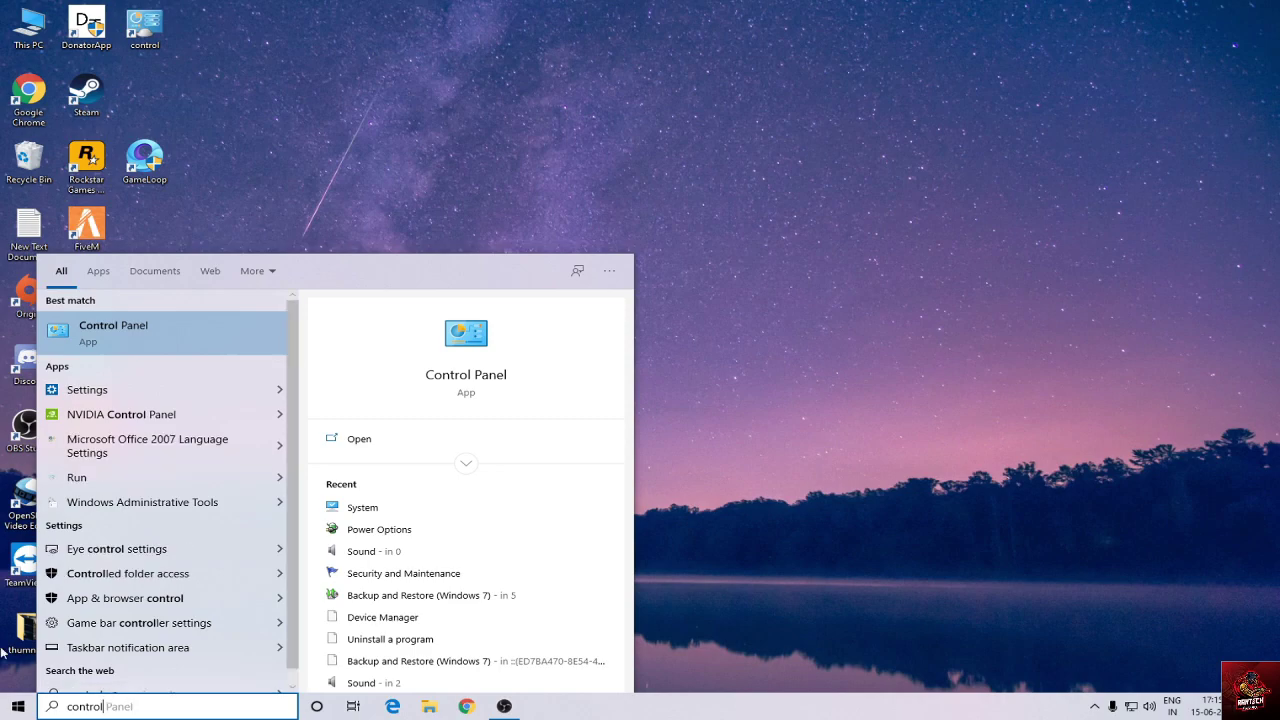
left_click(146, 345)
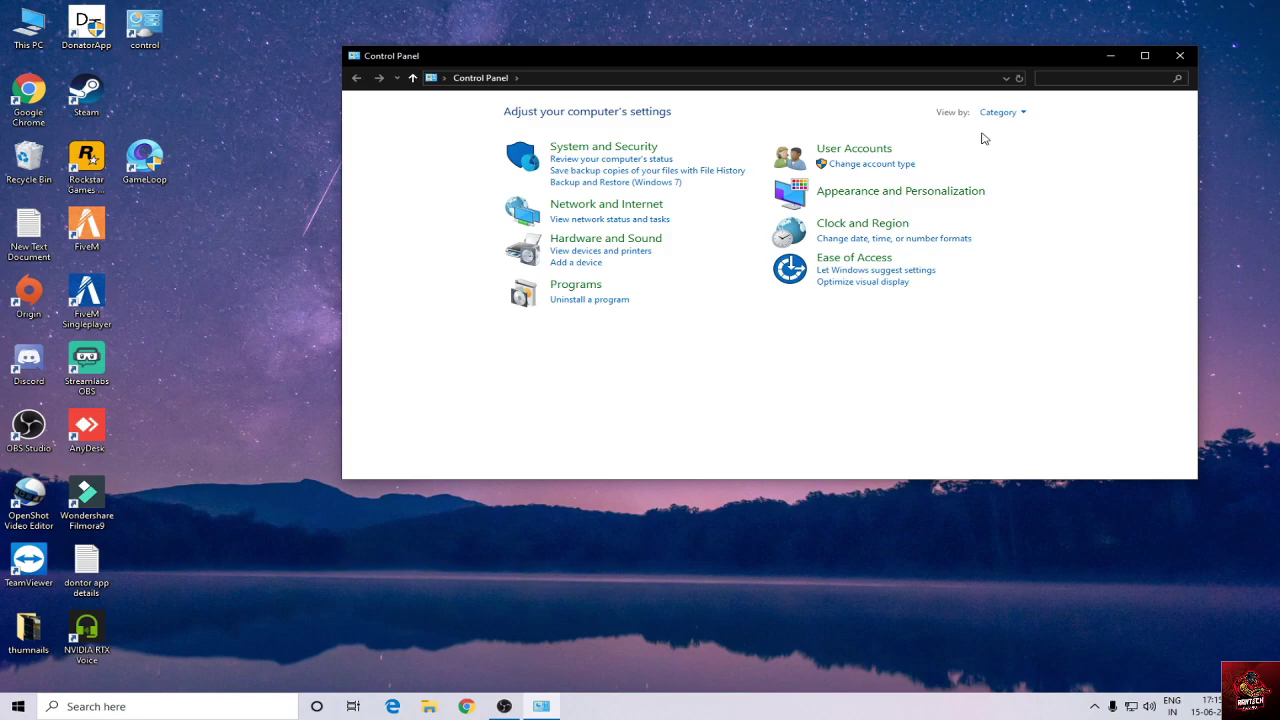
- Show the Control Panel items as Large icons and open Power Options
left_click(1024, 113)
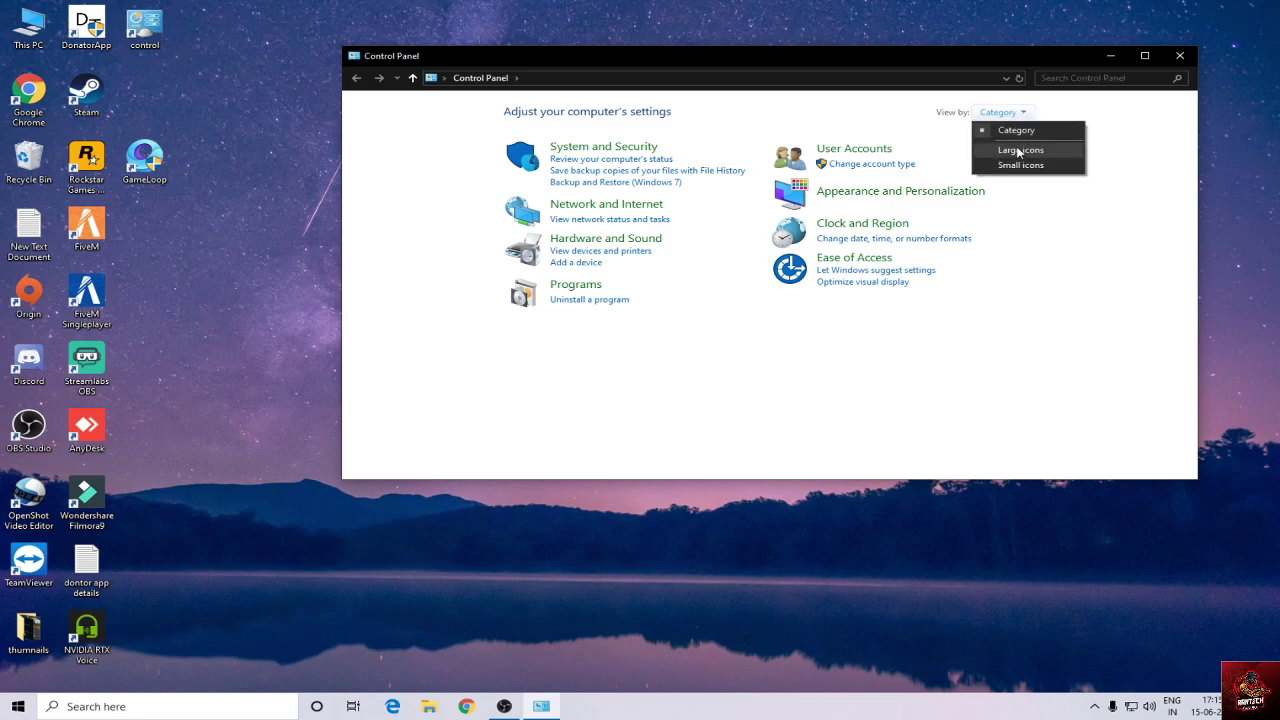
left_click(1020, 151)
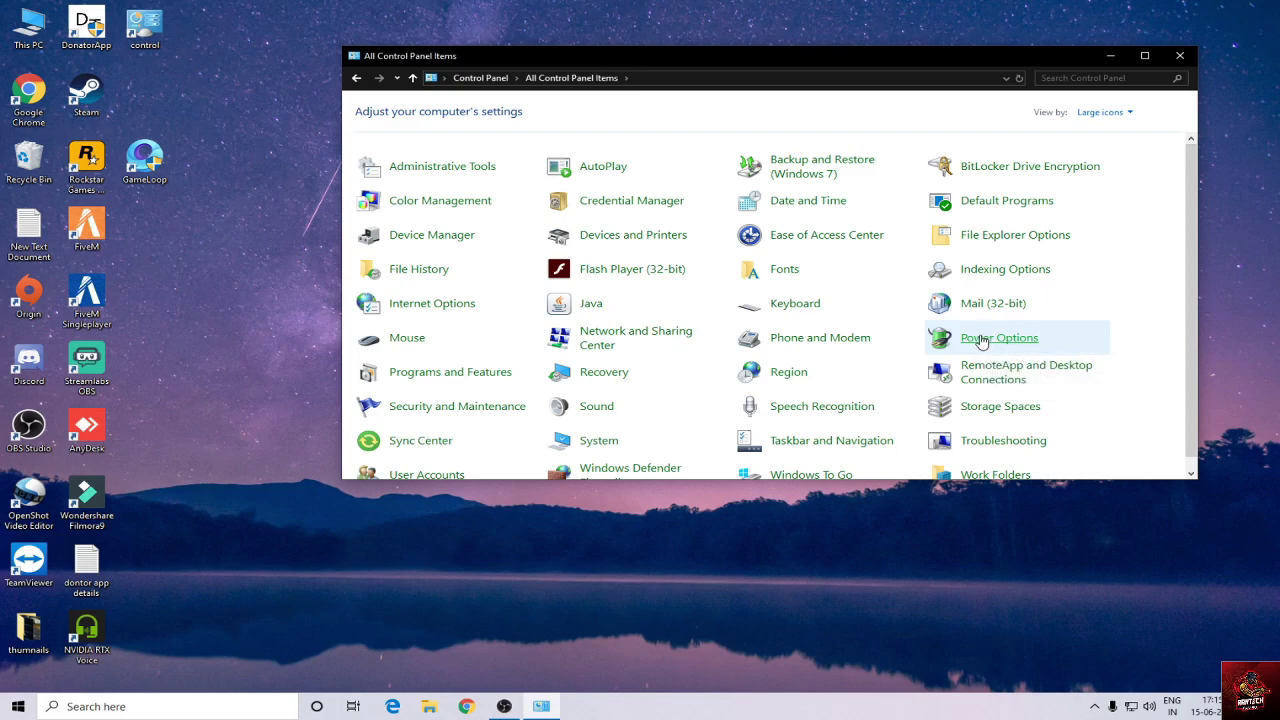
left_click(982, 340)
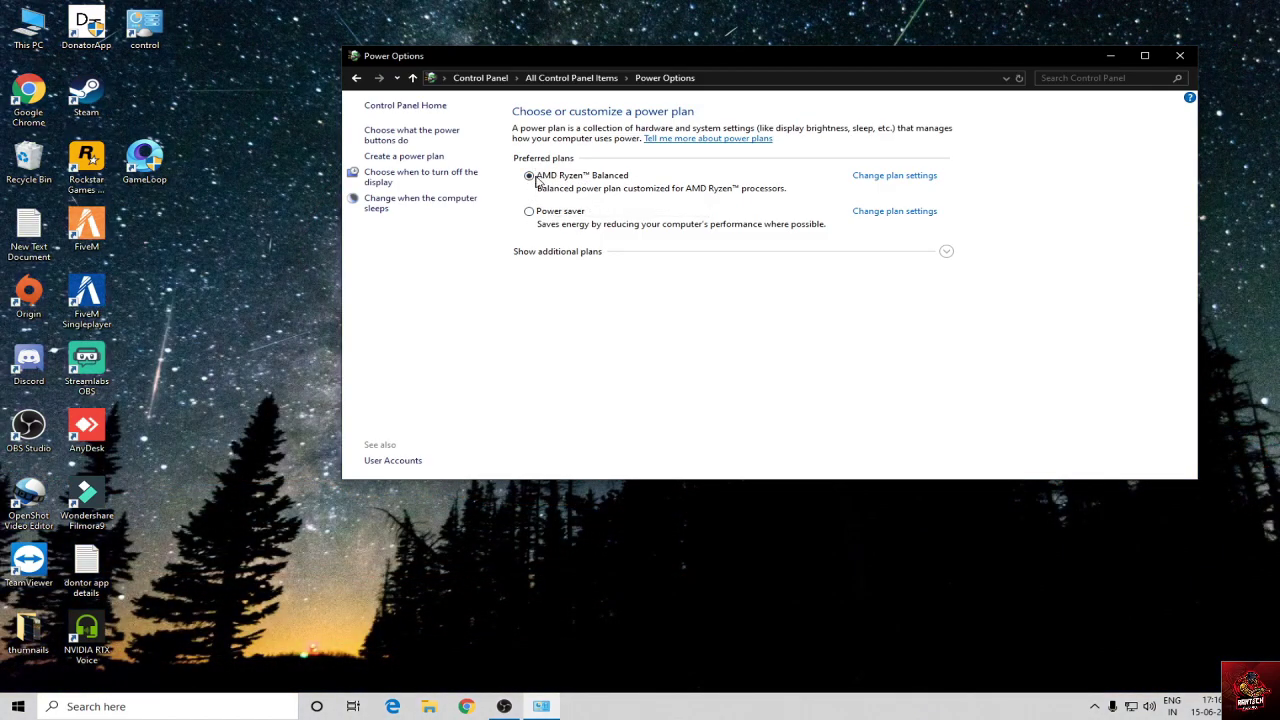
- Open the advanced power settings of the AMD Ryzen Balanced plan and expand Processor power management
left_click(884, 181)
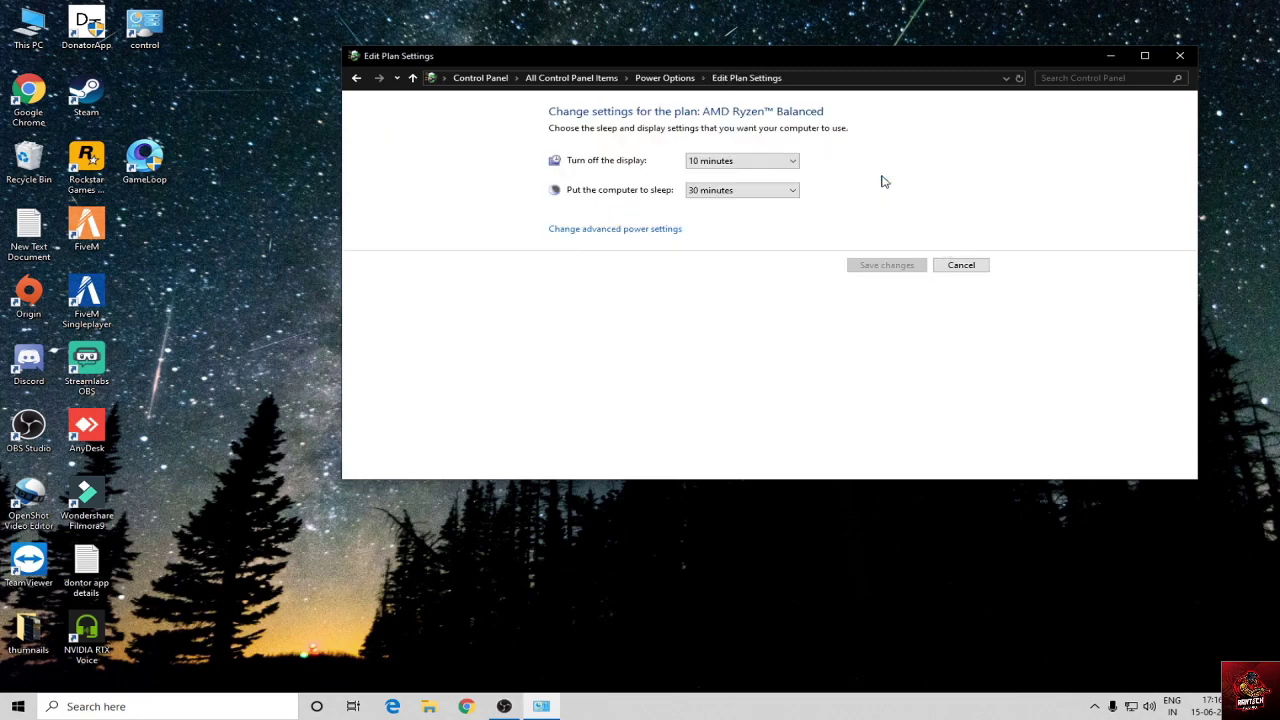
left_click(638, 231)
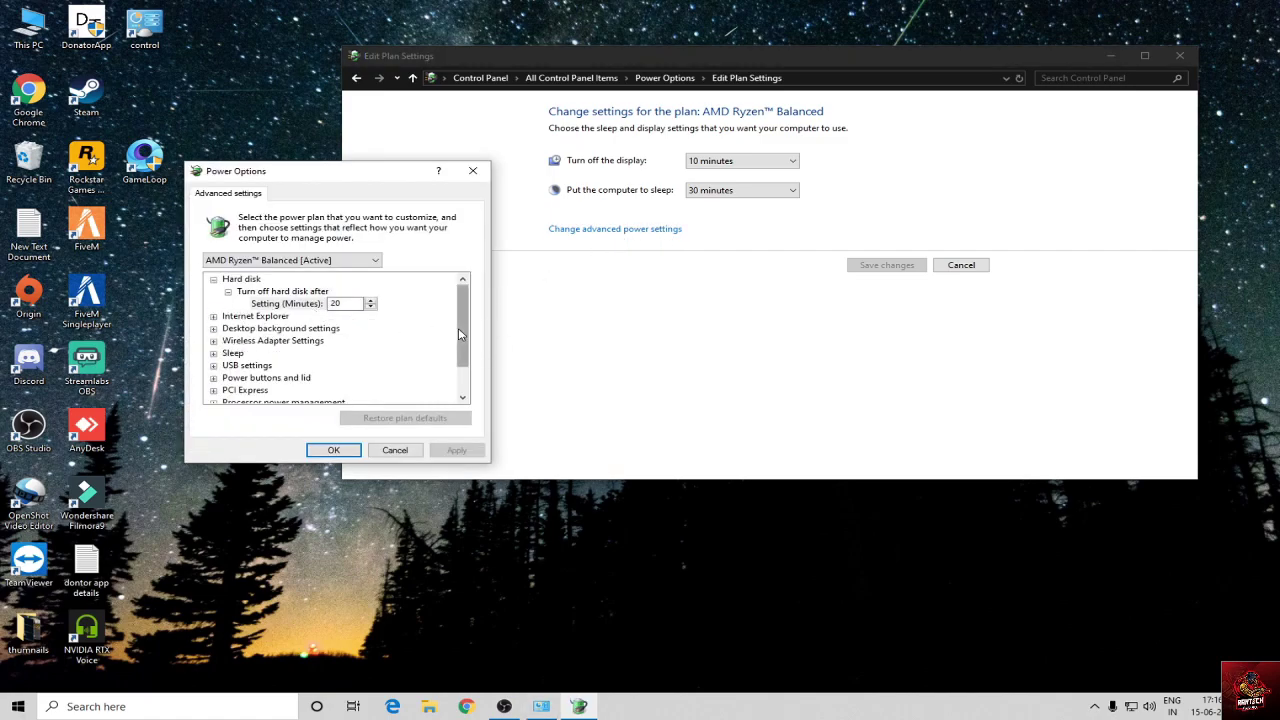
scroll(460, 335, "down", 1)
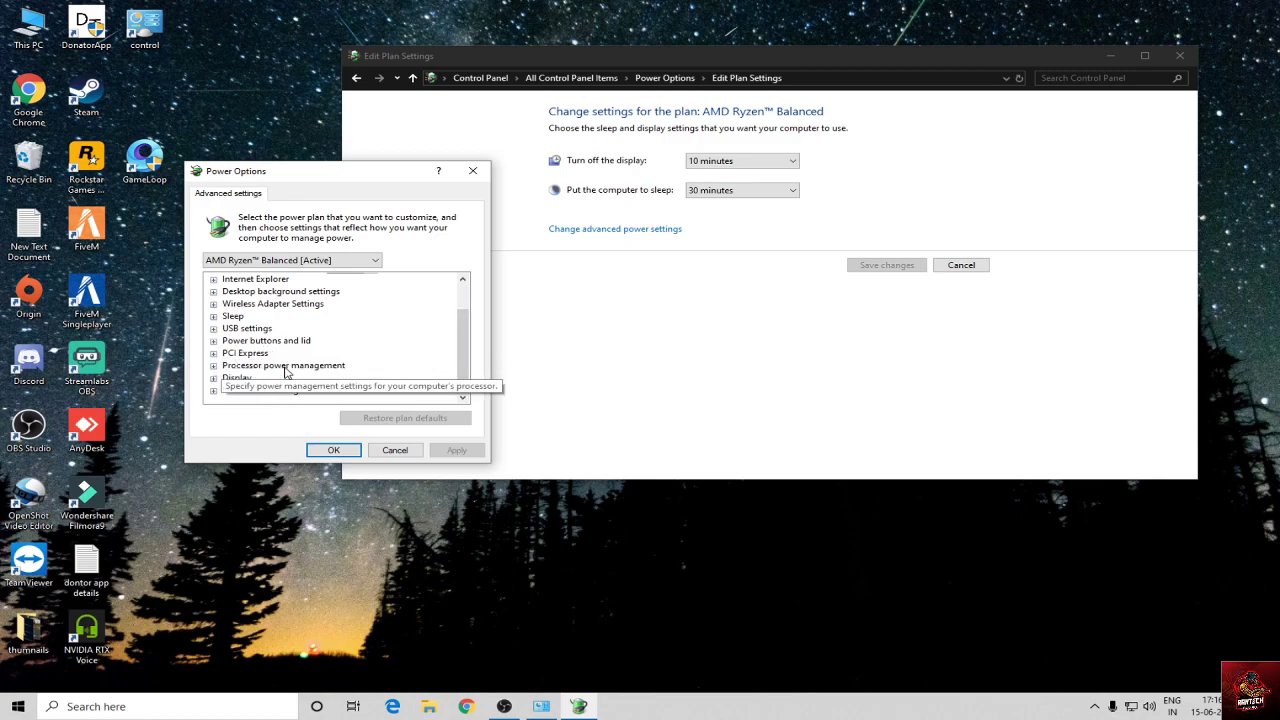
double_click(333, 367)
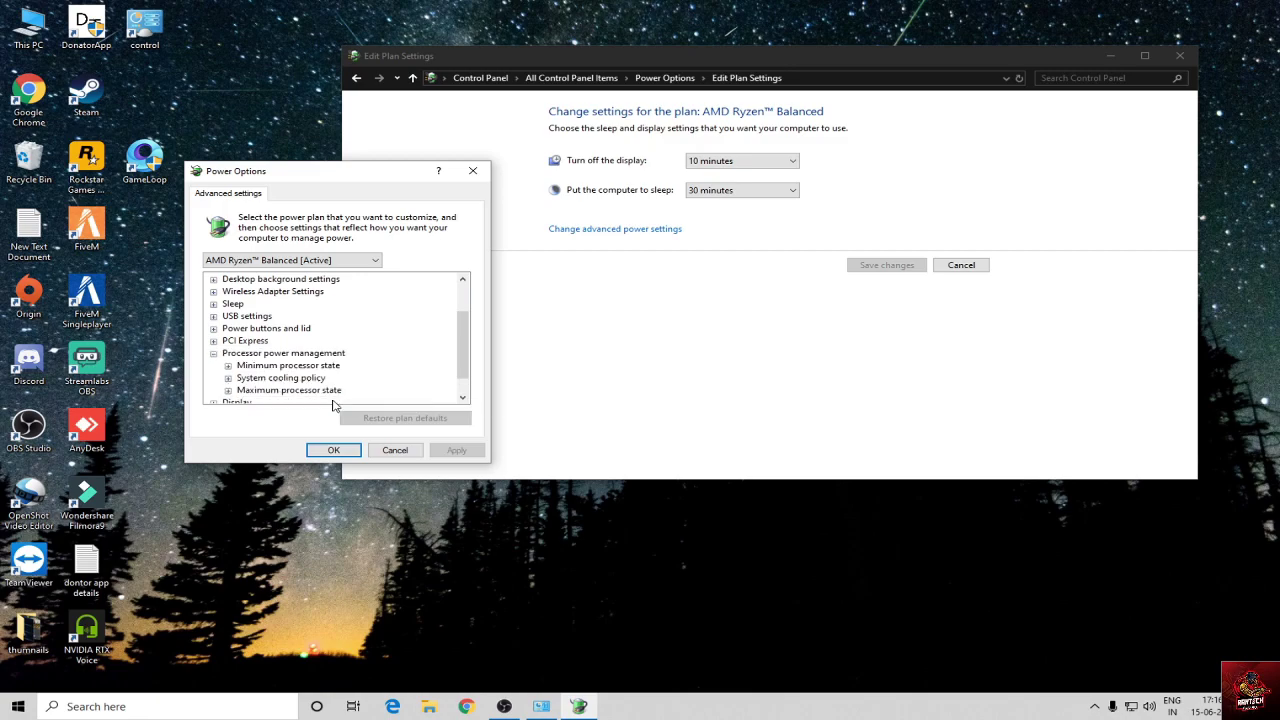
- Set the plan's Minimum processor state to 20%
left_click(229, 366)
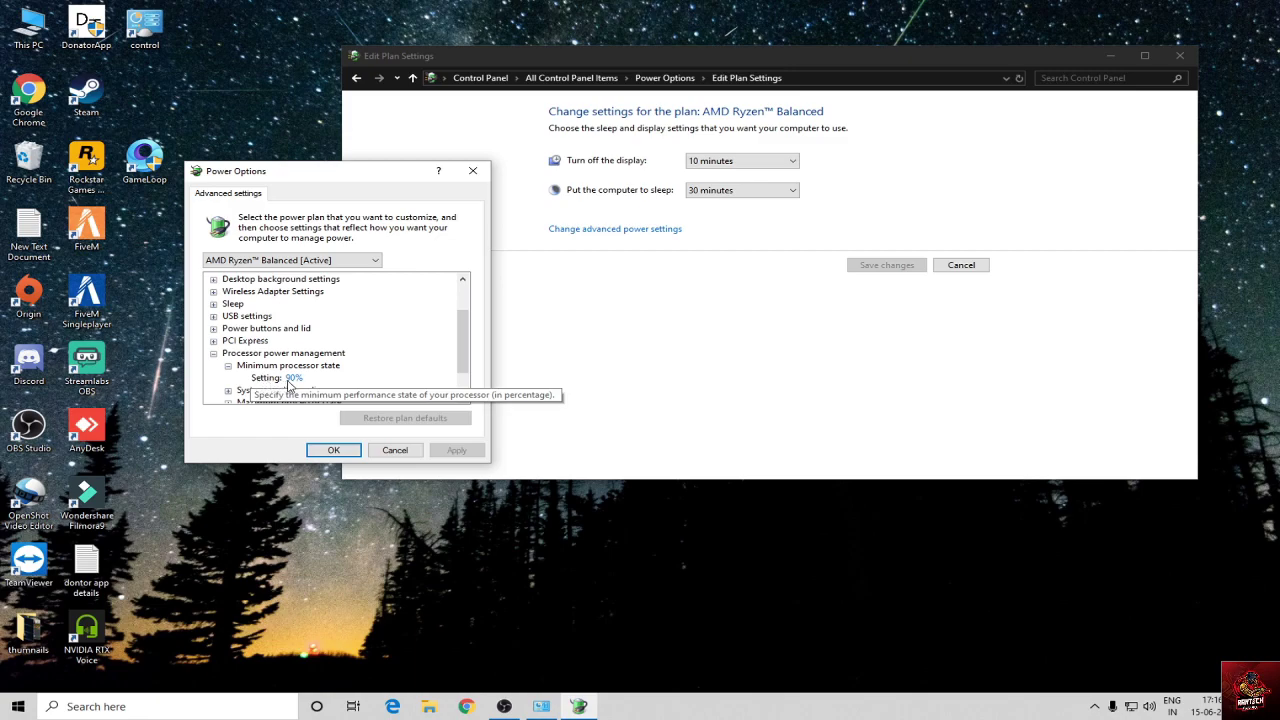
left_click(288, 380)
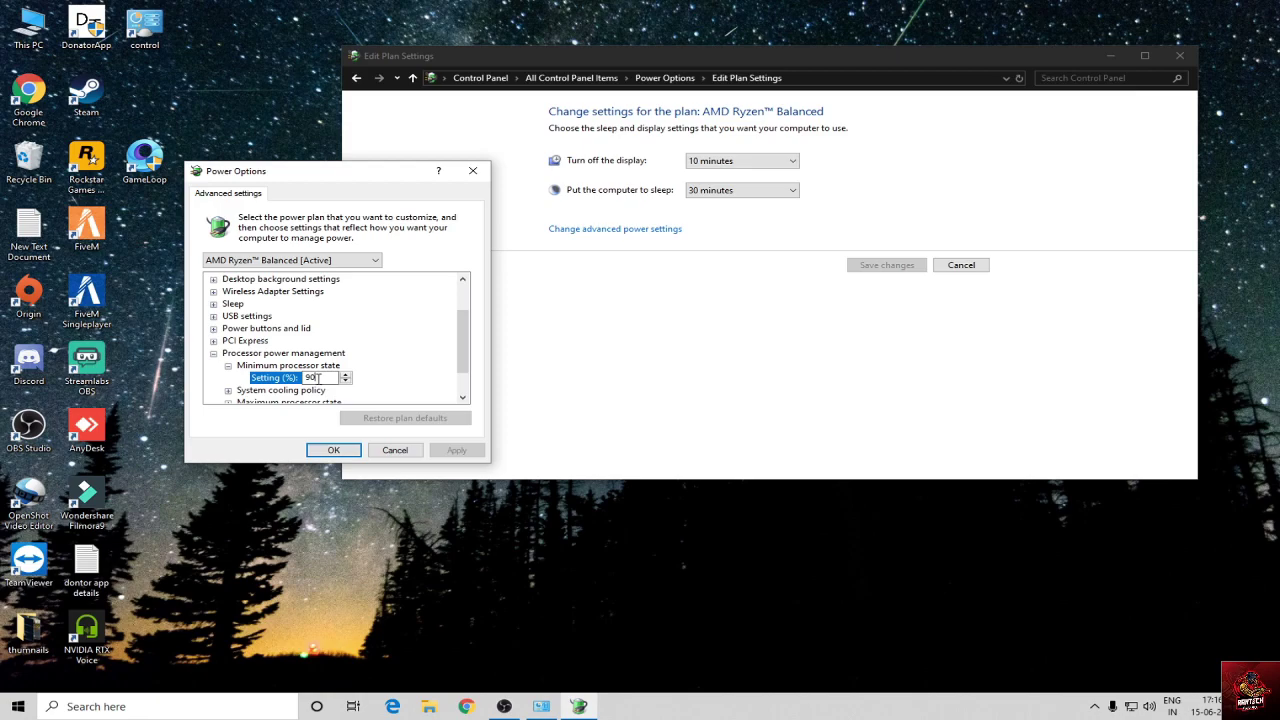
key("BackSpace")
- Expand System cooling policy and set it to Active
scroll(383, 350, "down", 1)
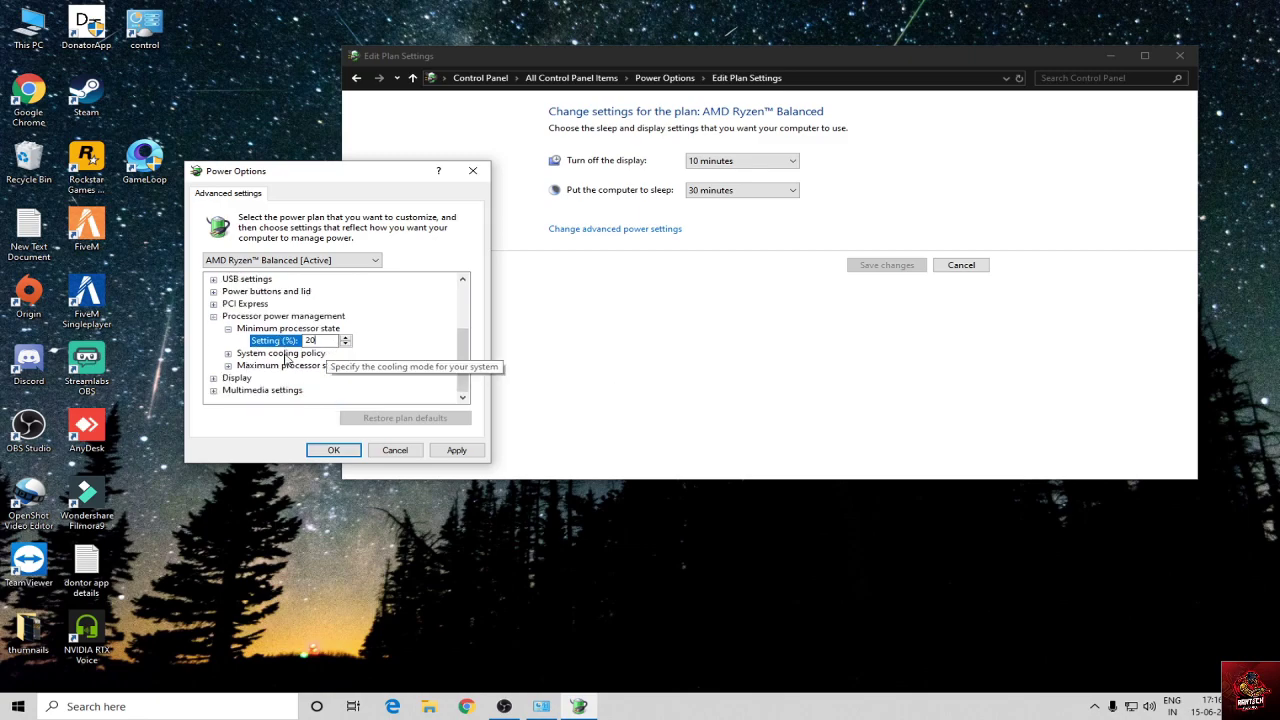
left_click(228, 354)
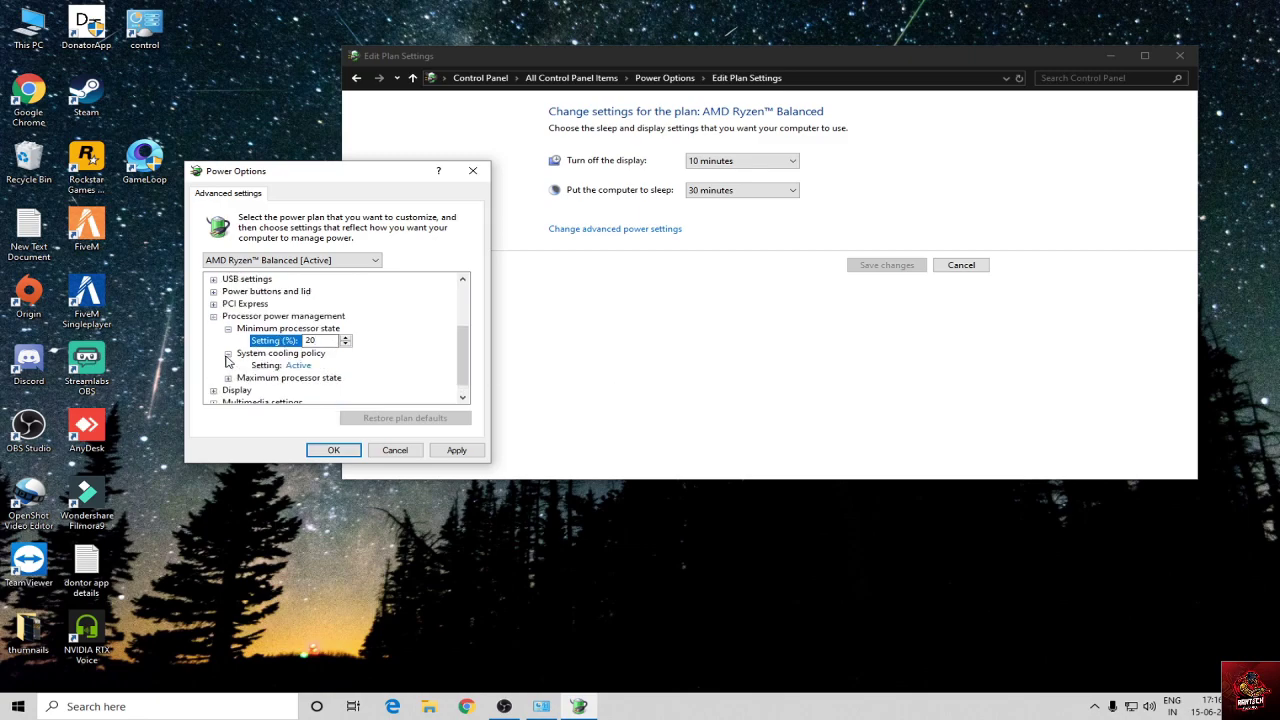
left_click(299, 367)
left_click(301, 367)
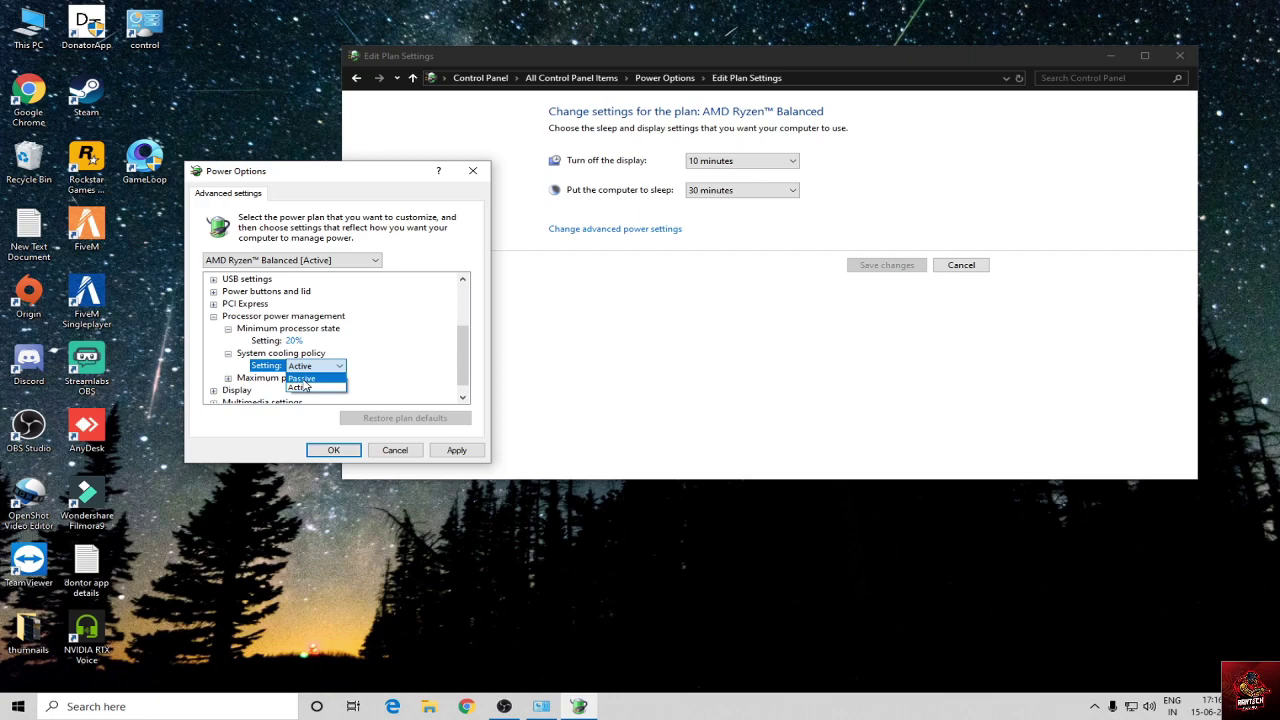
left_click(302, 387)
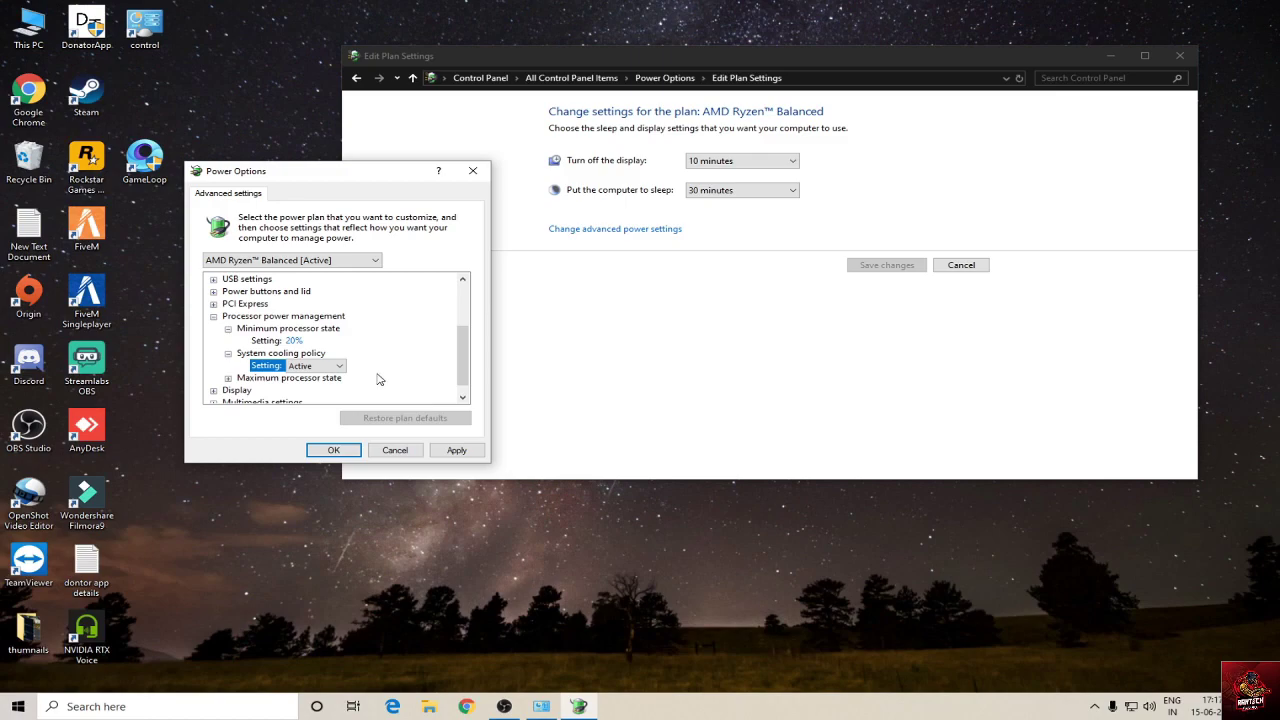
- Expand Maximum processor state and open its percentage for editing
scroll(327, 366, "down", 1)
left_click(228, 366)
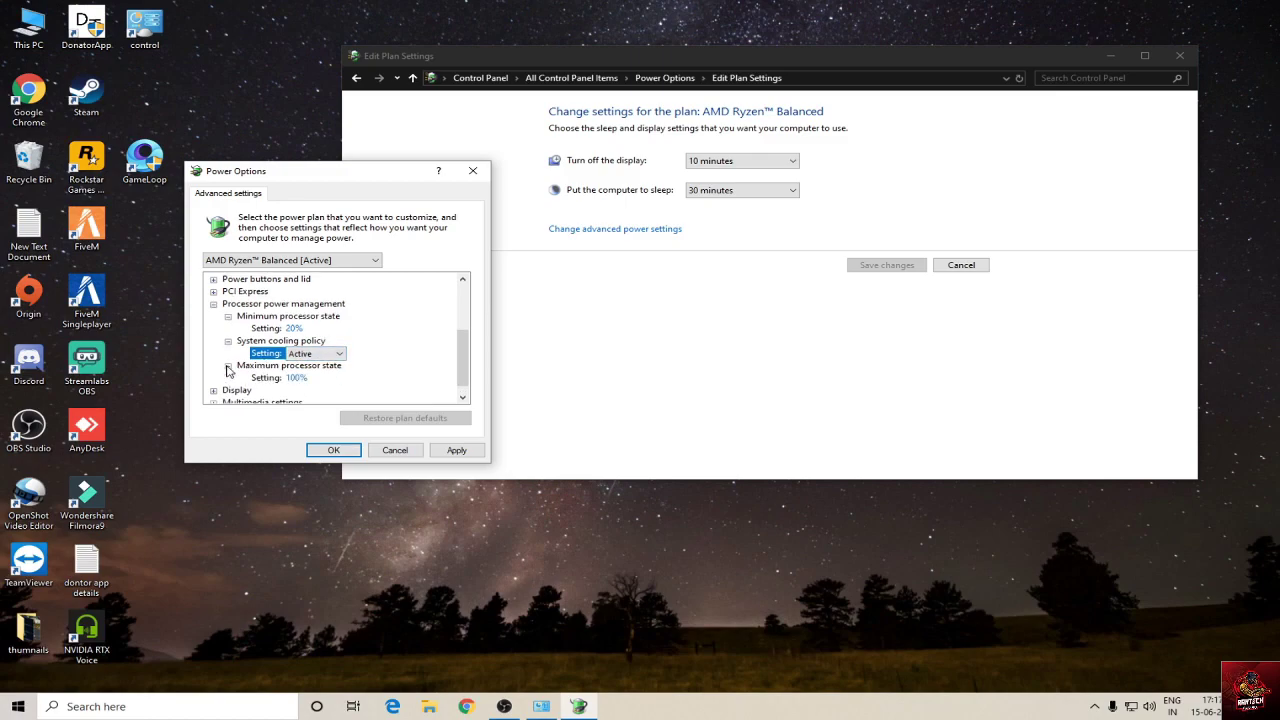
left_click(292, 378)
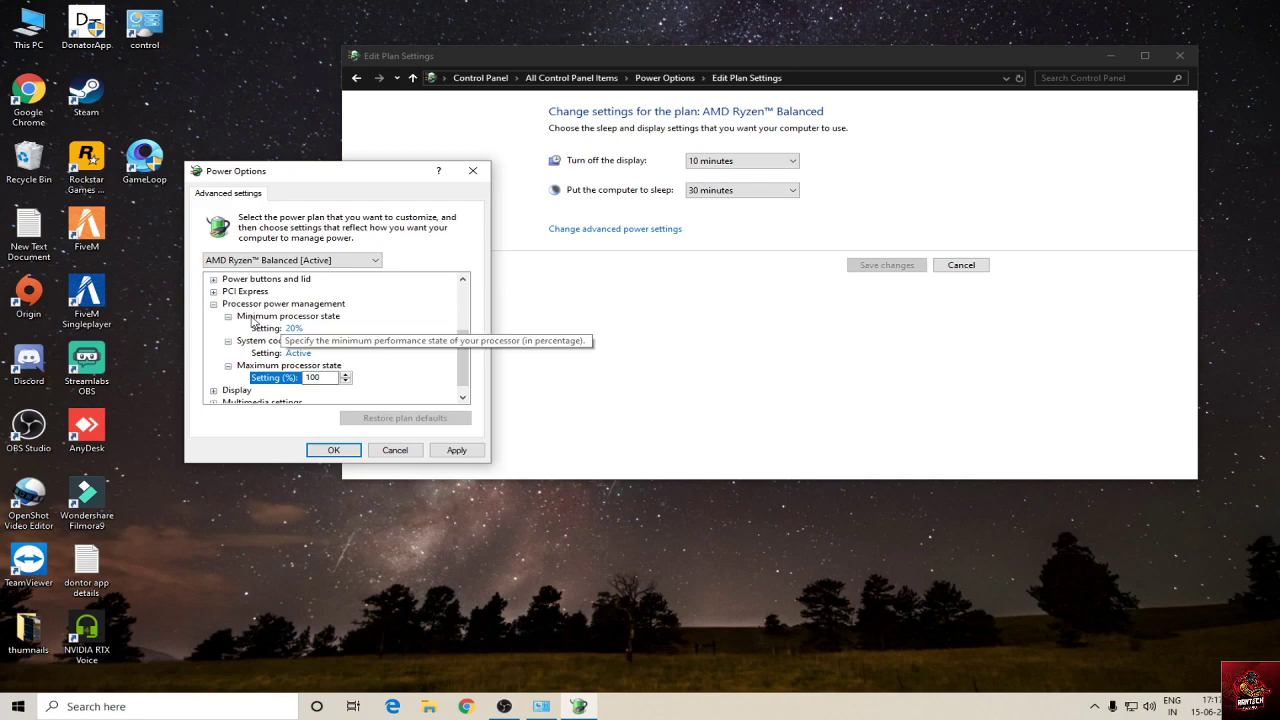
- Set the Minimum processor state to 90%, accept the advanced power settings and close the Control Panel
left_click(282, 317)
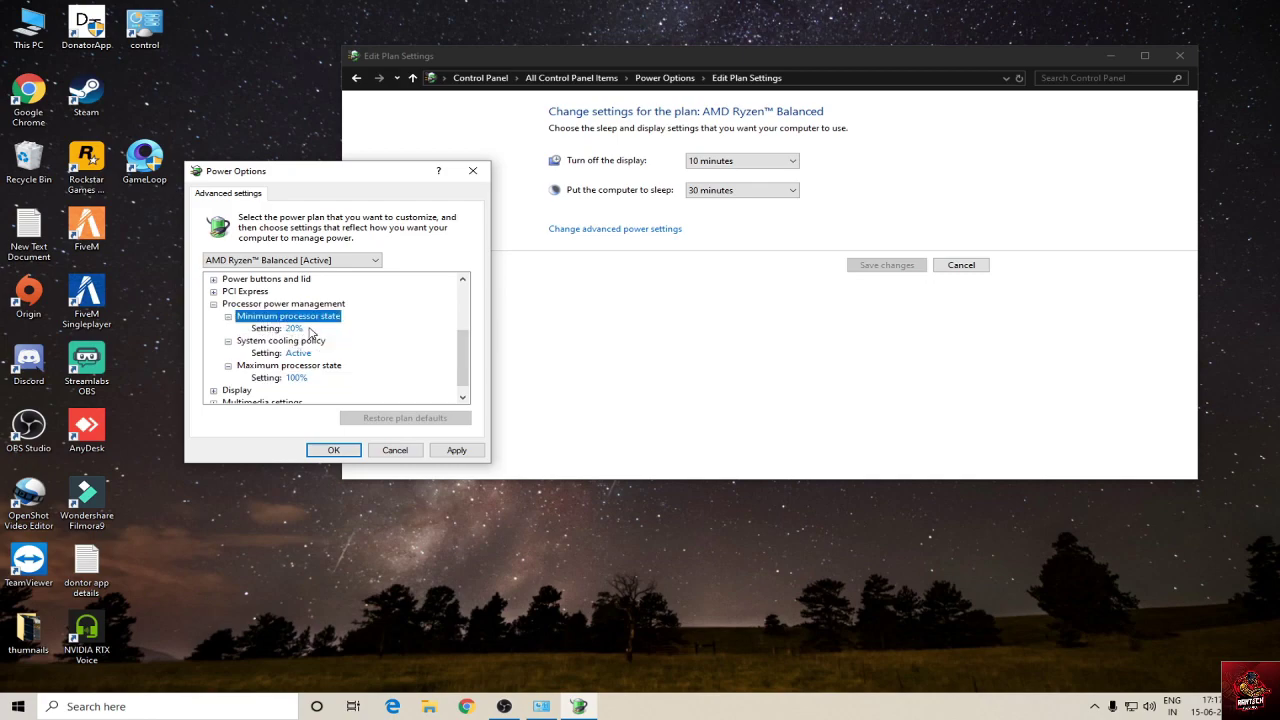
left_click(293, 330)
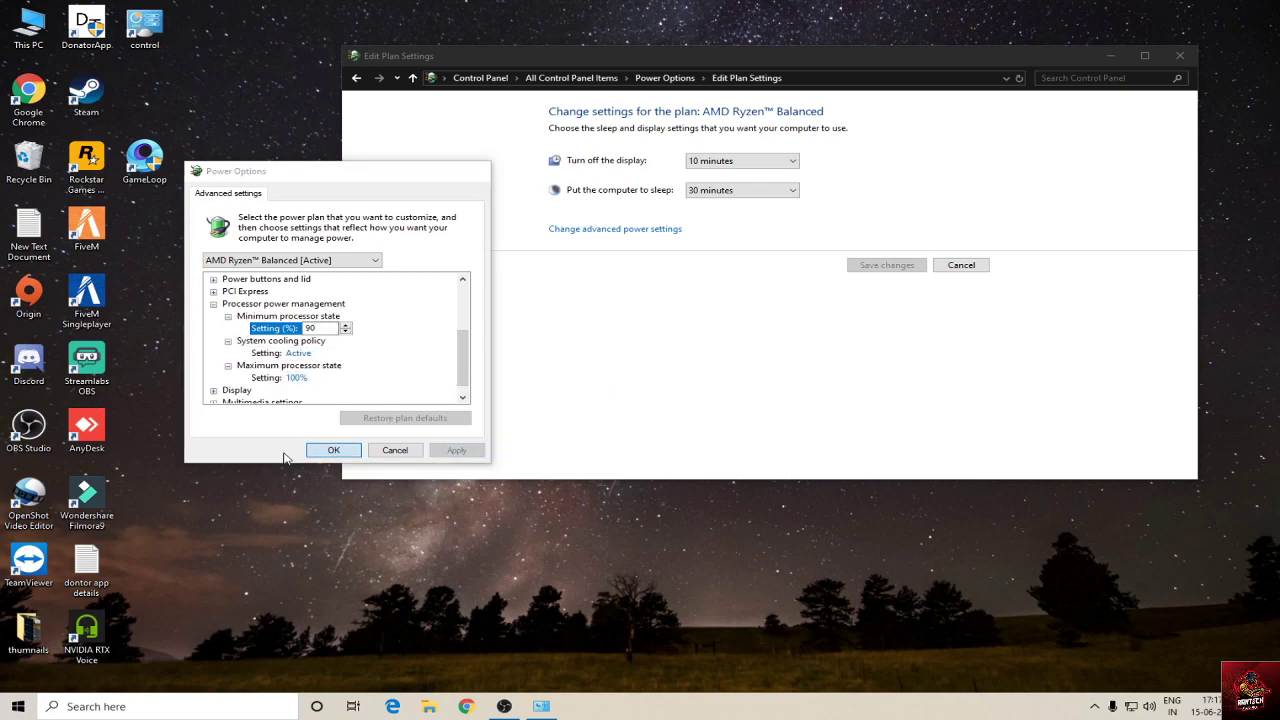
left_click(334, 450)
left_click(1178, 54)
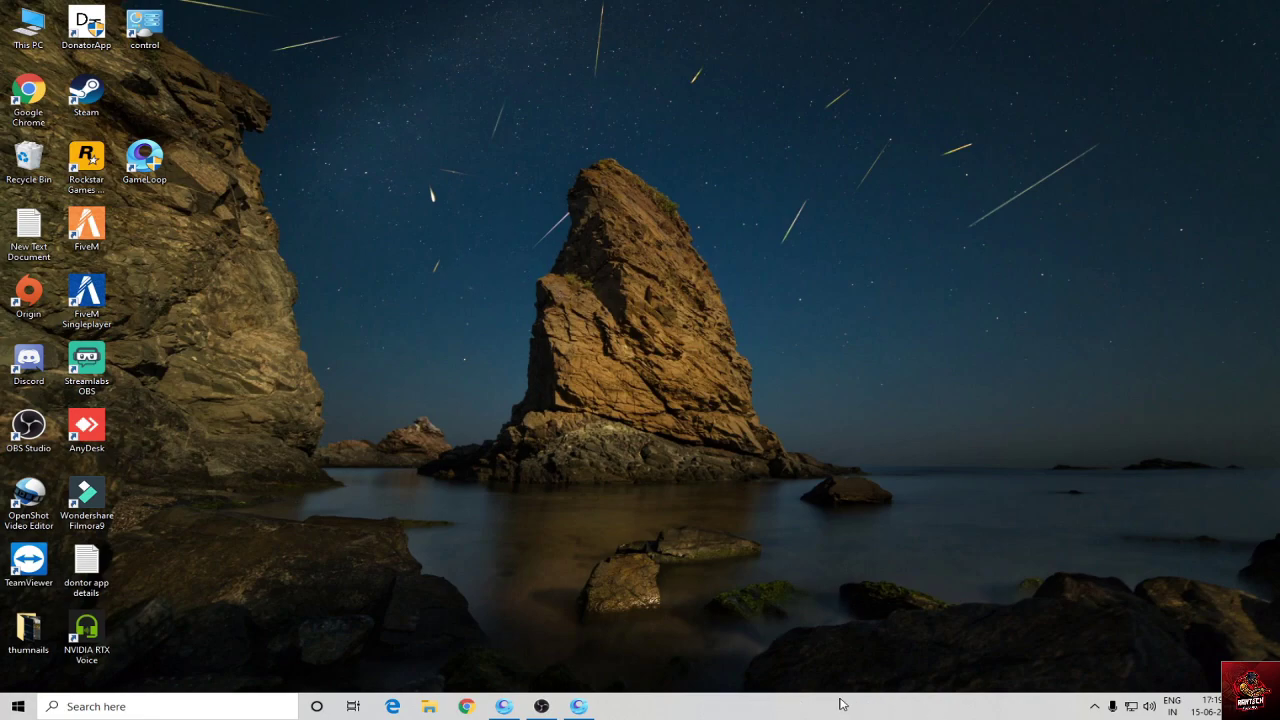
- Open Task Manager and show the detailed list of running processes
right_click(968, 706)
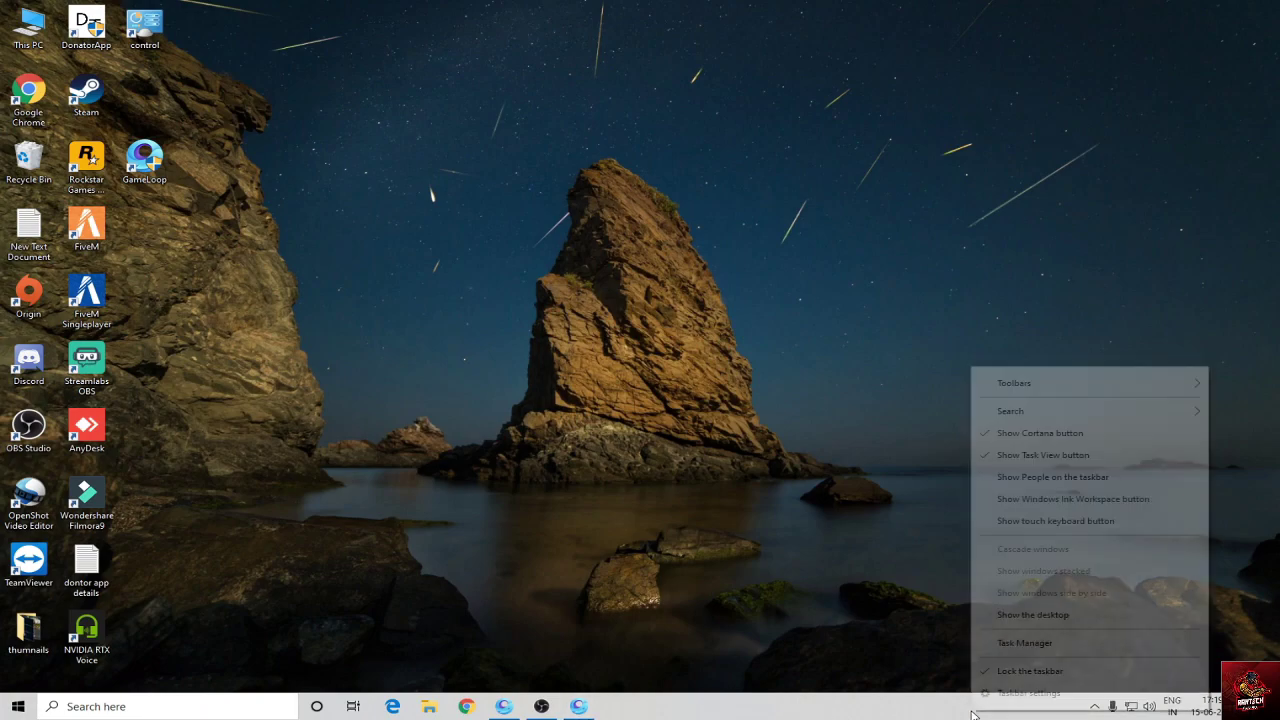
left_click(1024, 646)
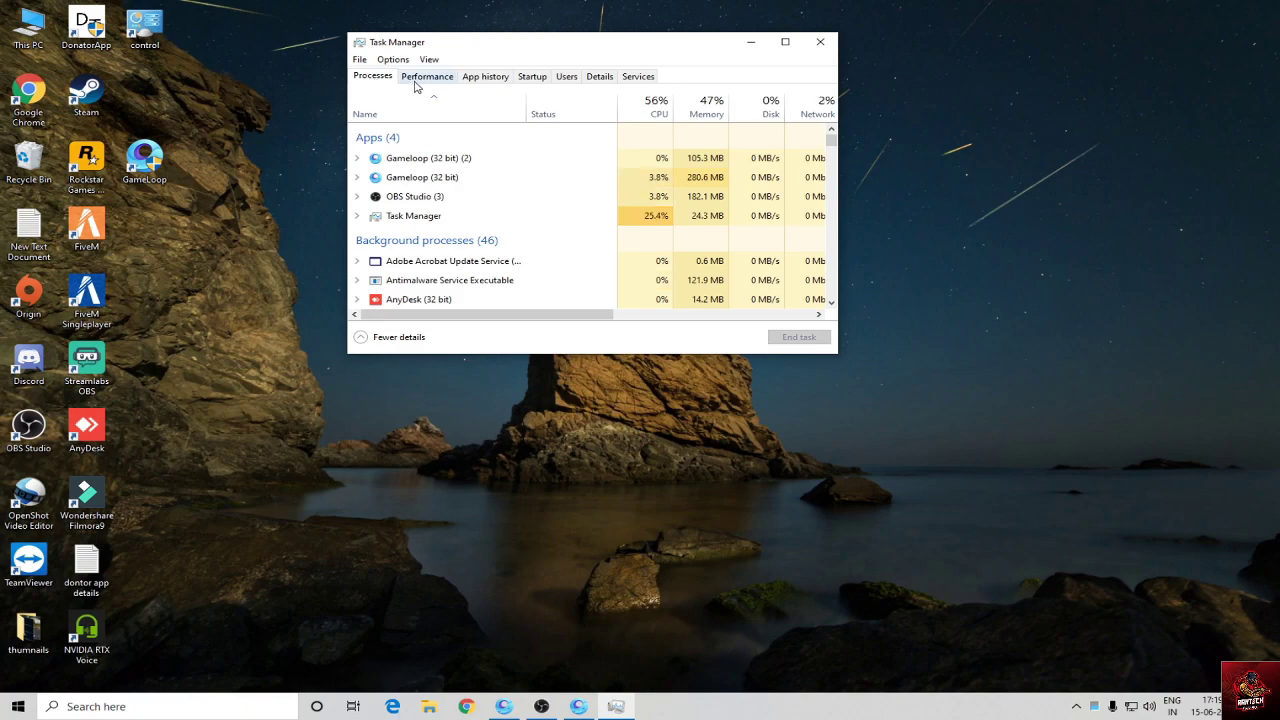
left_click(427, 78)
left_click(475, 79)
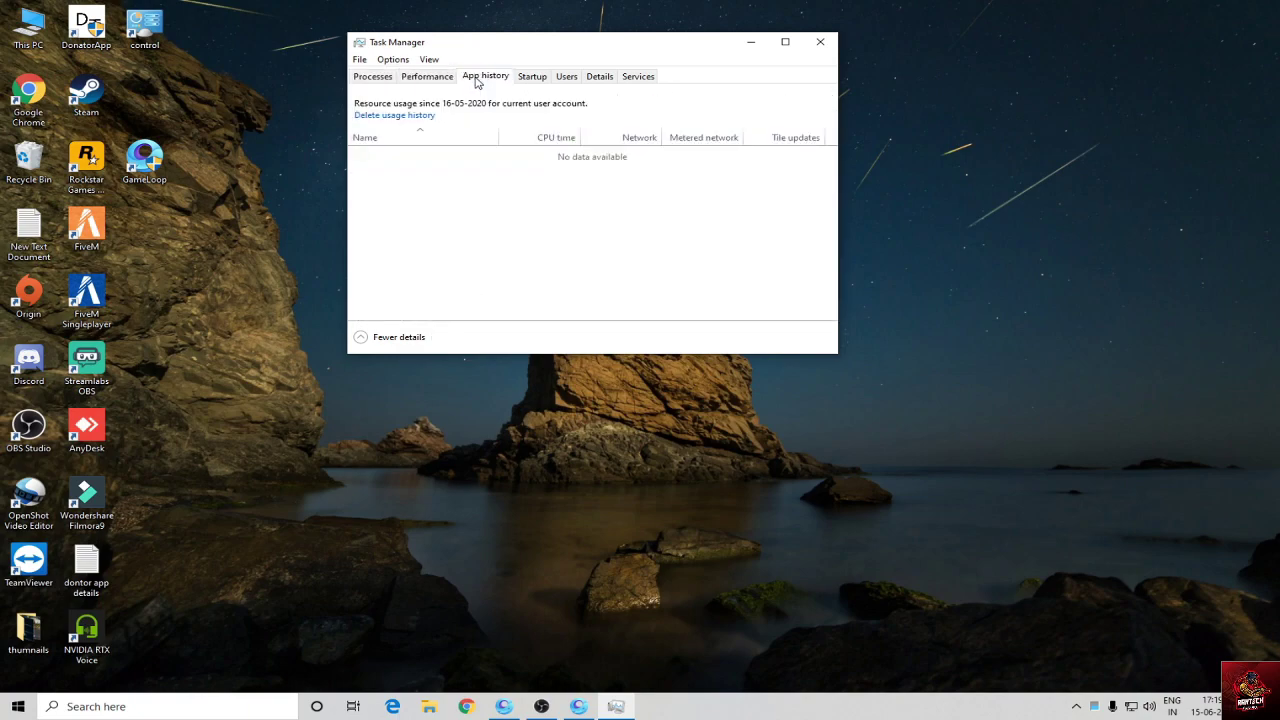
left_click(540, 80)
left_click(568, 79)
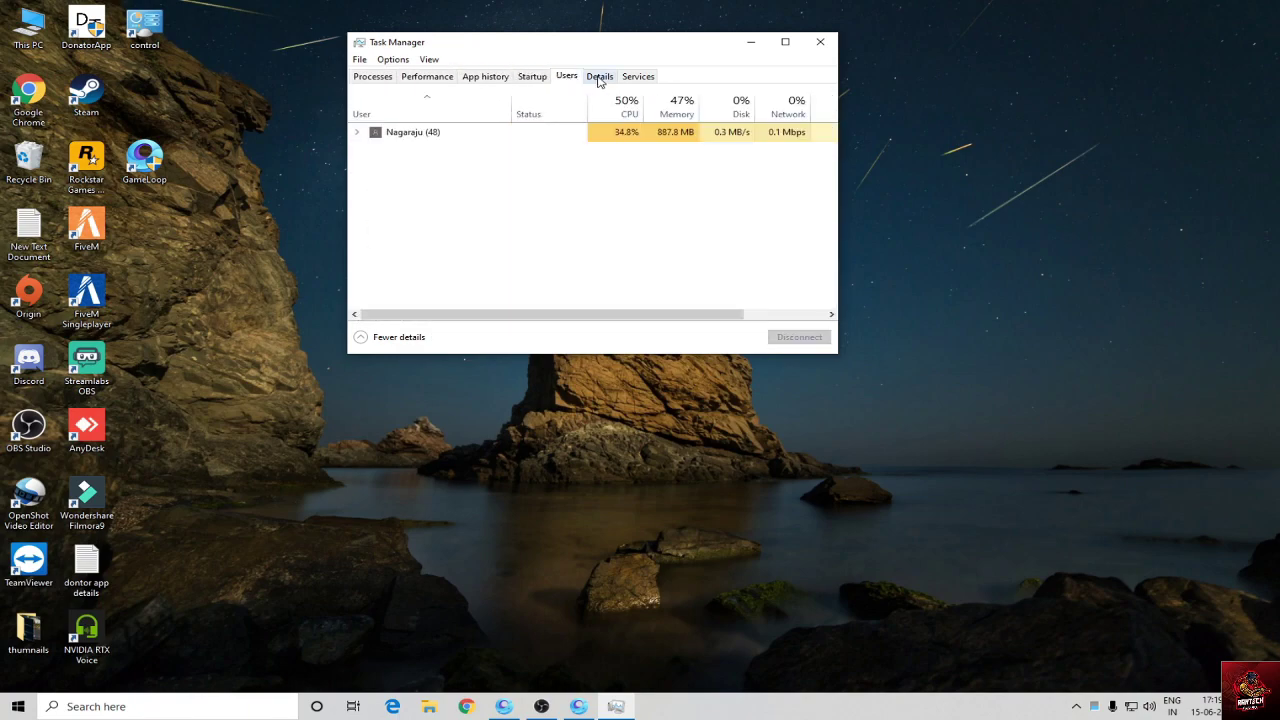
left_click(600, 79)
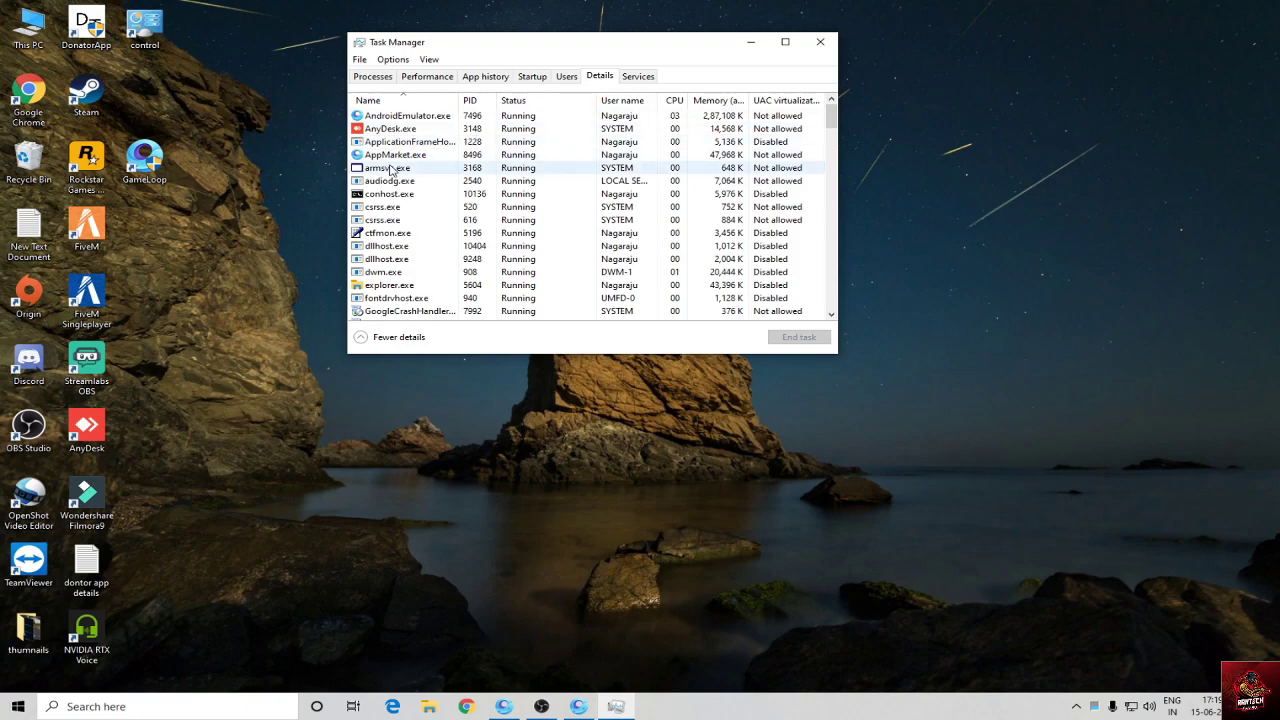
- Set the priority of the AppMarket.exe process to High and confirm the priority change
left_click(371, 128)
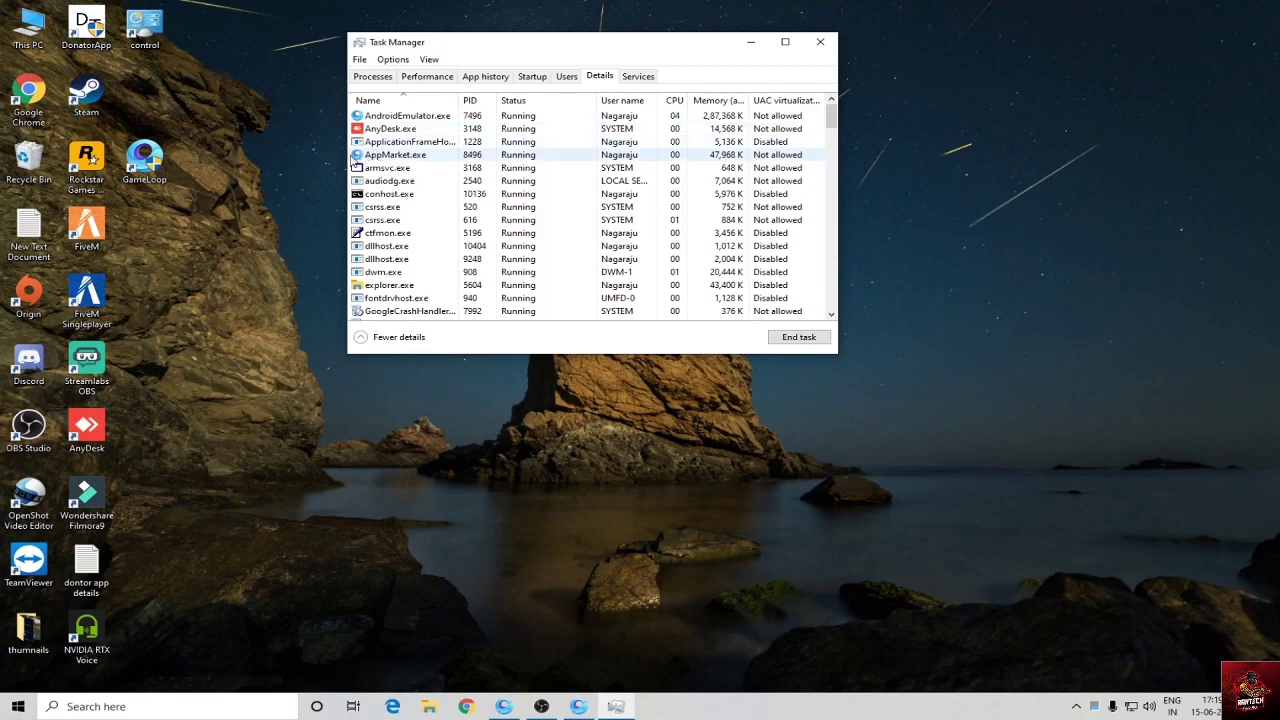
right_click(403, 156)
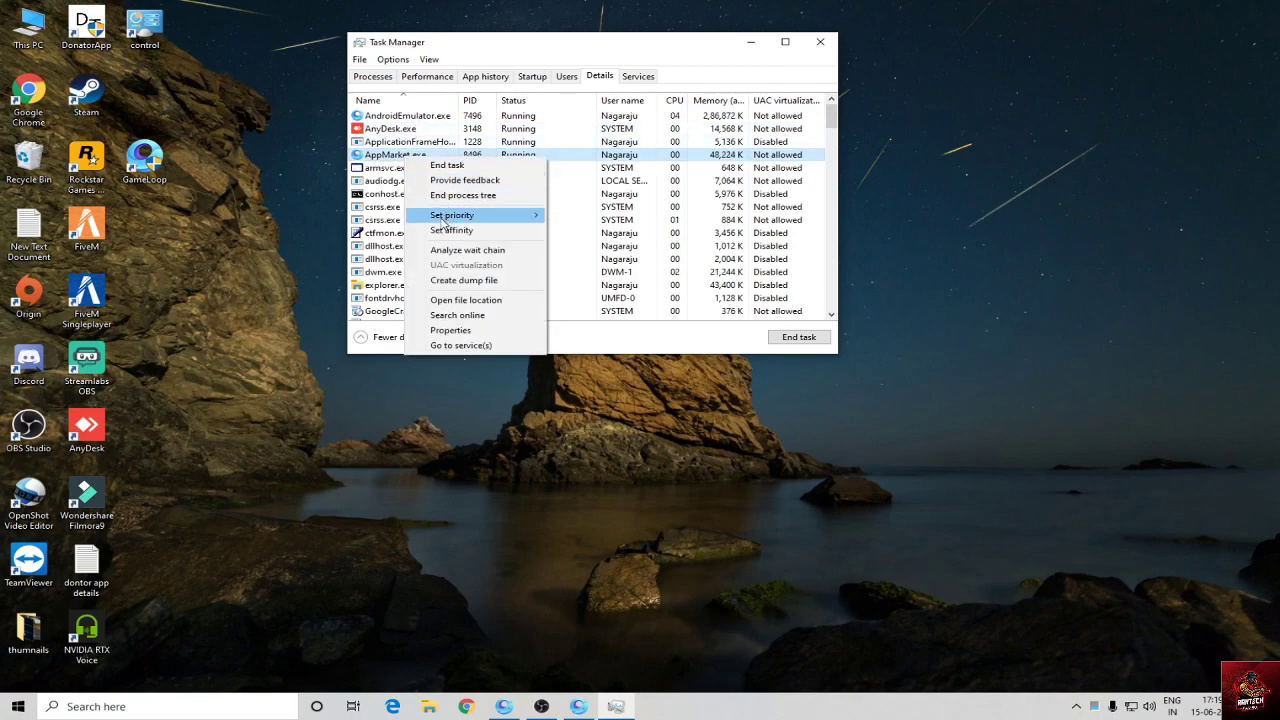
mouse_move(474, 221)
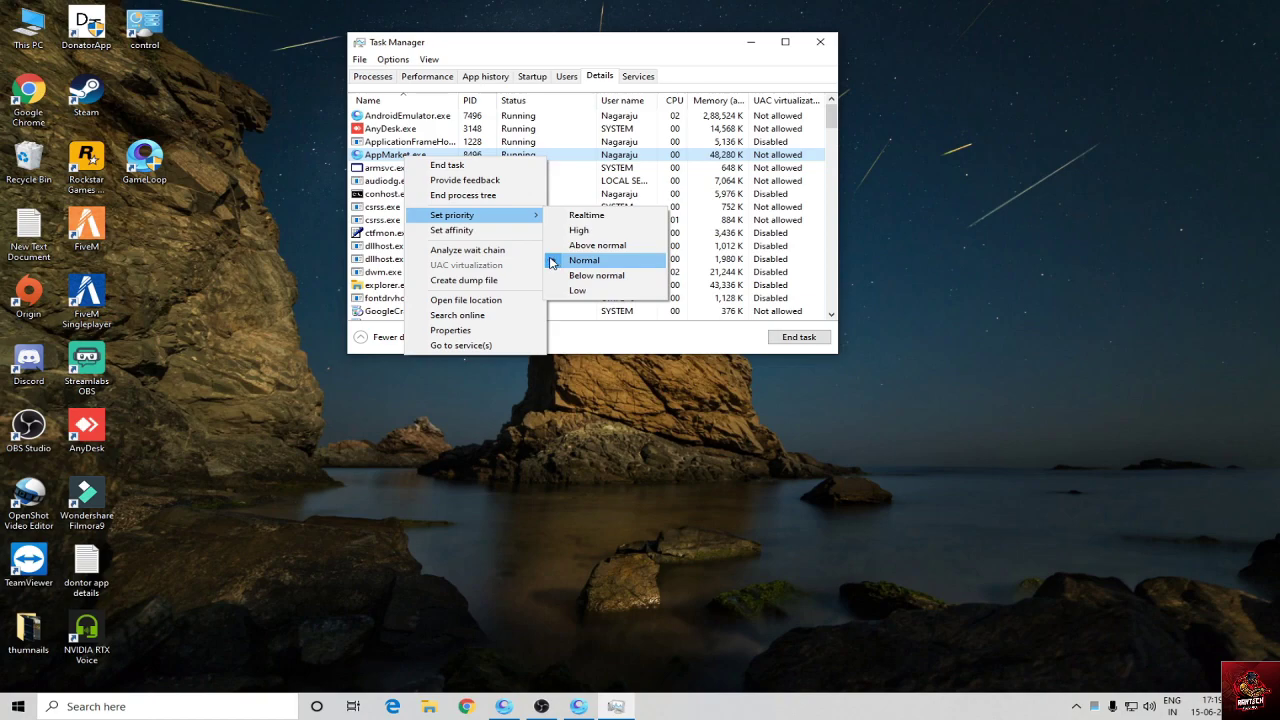
left_click(578, 231)
left_click(630, 373)
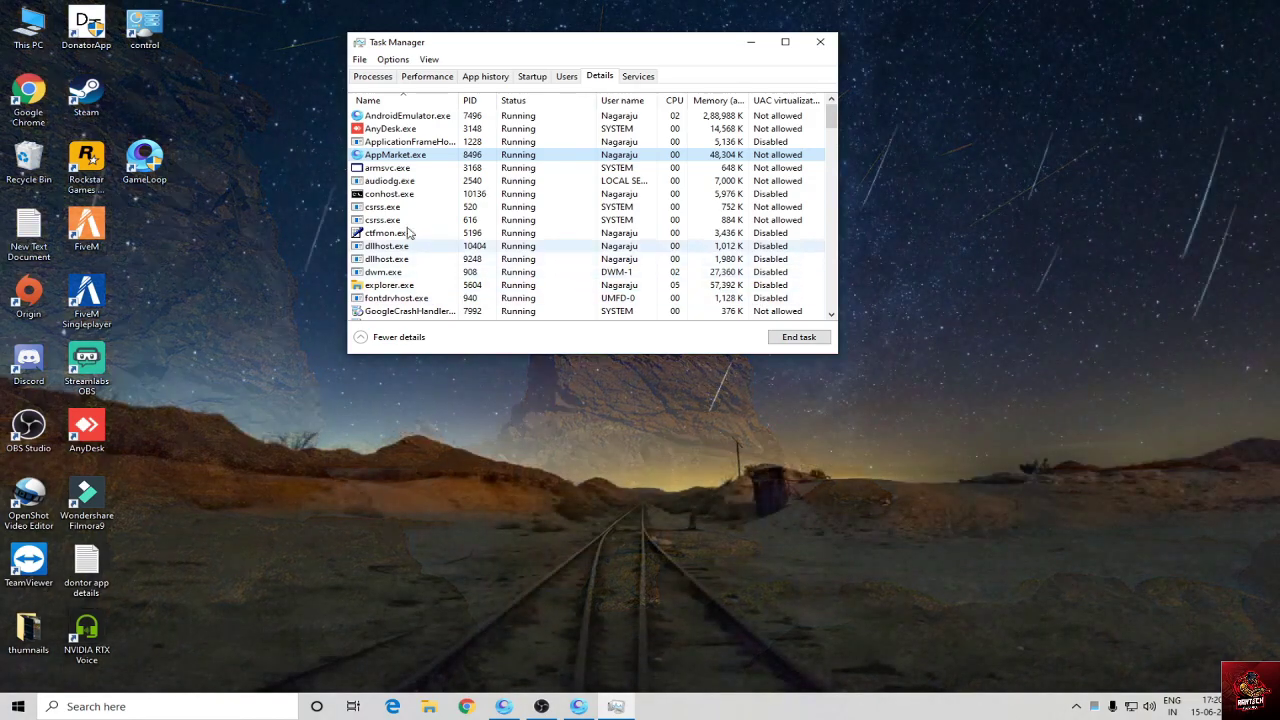
- Try to set the priority of the AndroidEmulator.exe process to High
left_click(403, 117)
right_click(403, 117)
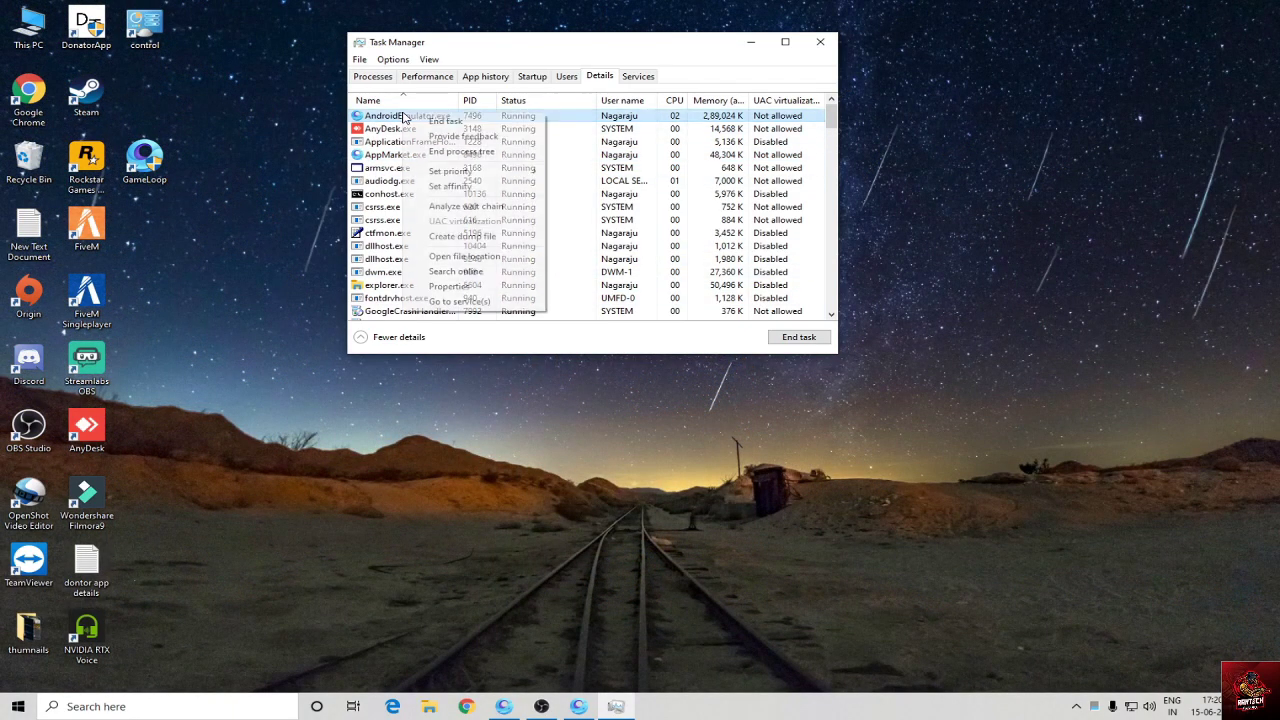
mouse_move(445, 171)
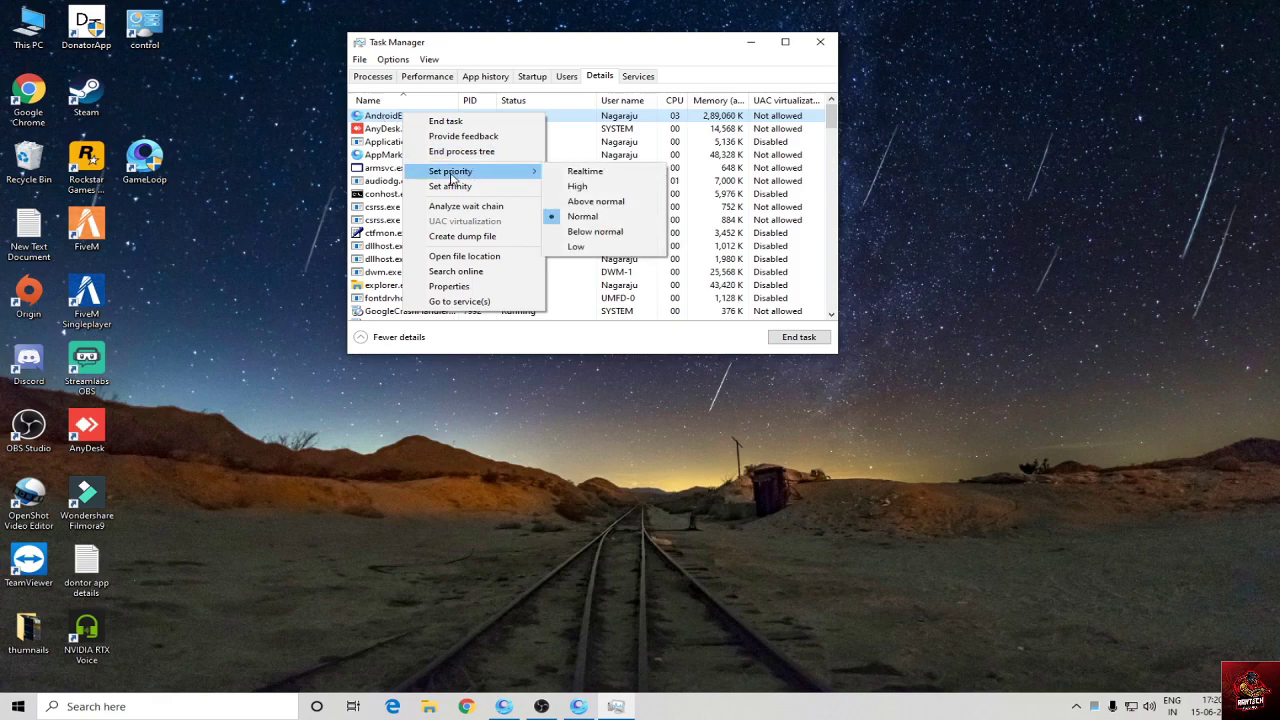
left_click(578, 186)
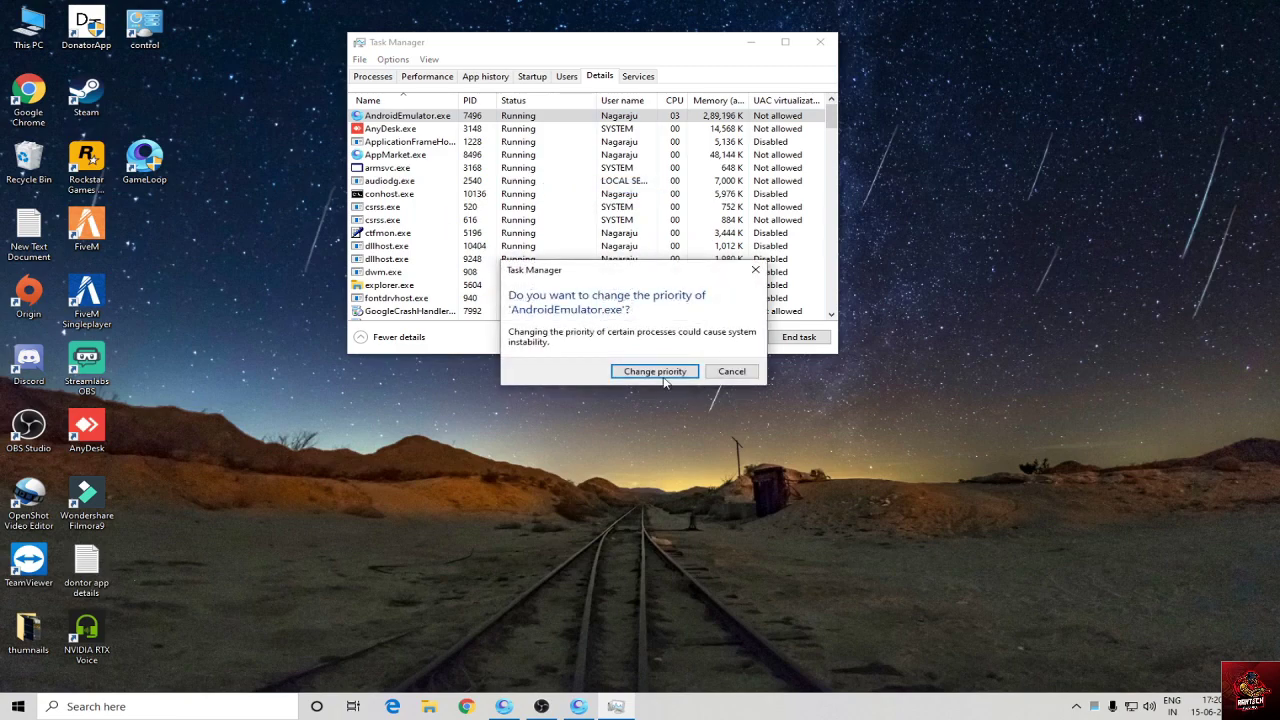
left_click(652, 372)
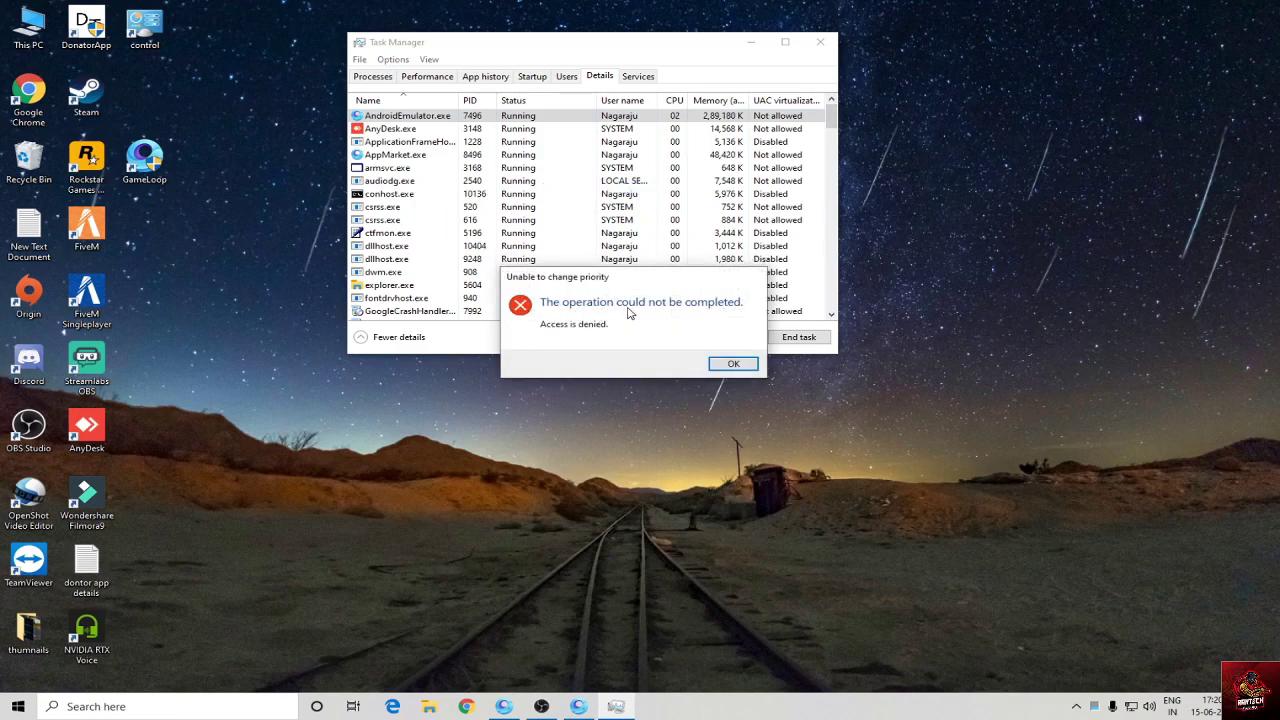
left_click(733, 362)
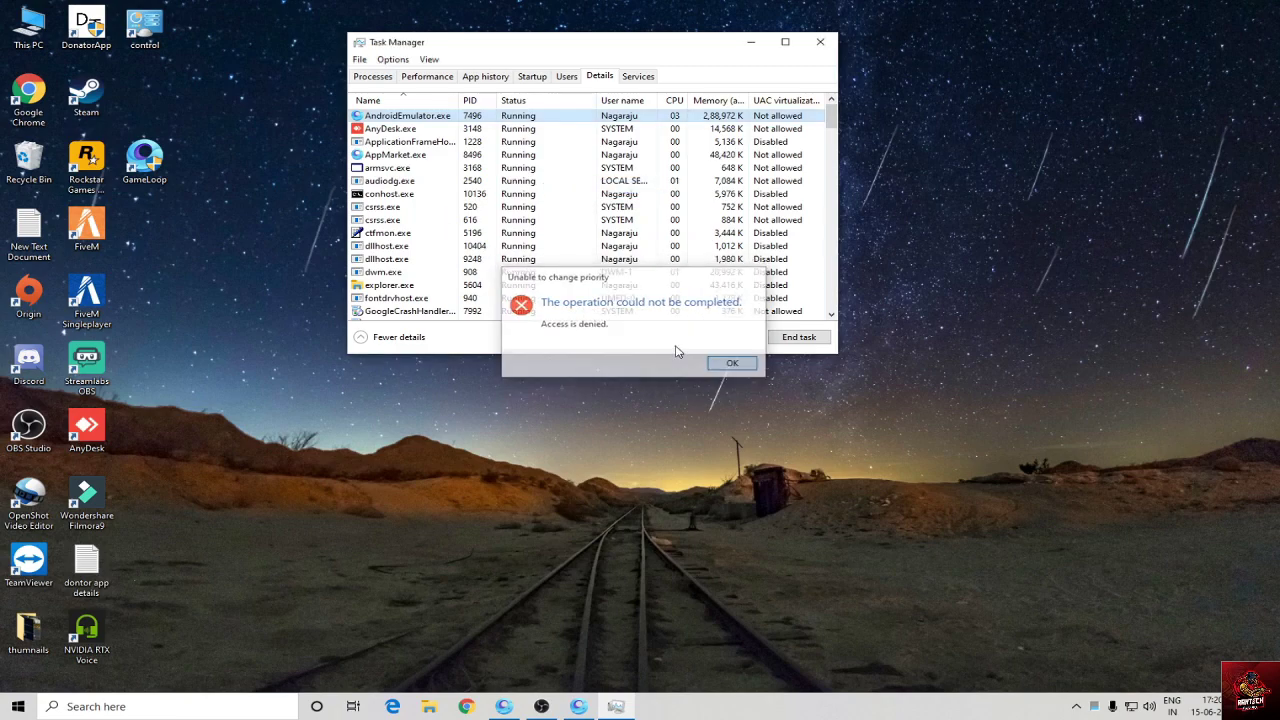
- Check the current priority settings of the AndroidEmulator.exe and AppMarket.exe processes
right_click(416, 116)
mouse_move(483, 174)
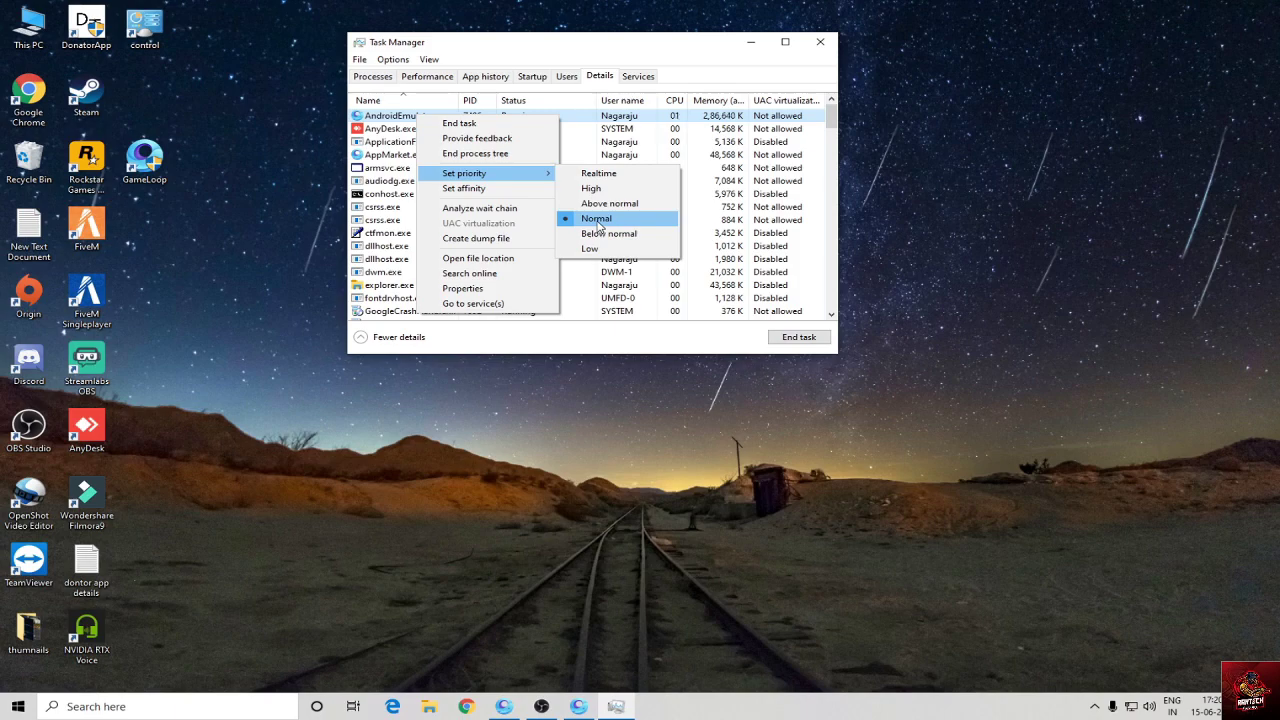
left_click(312, 174)
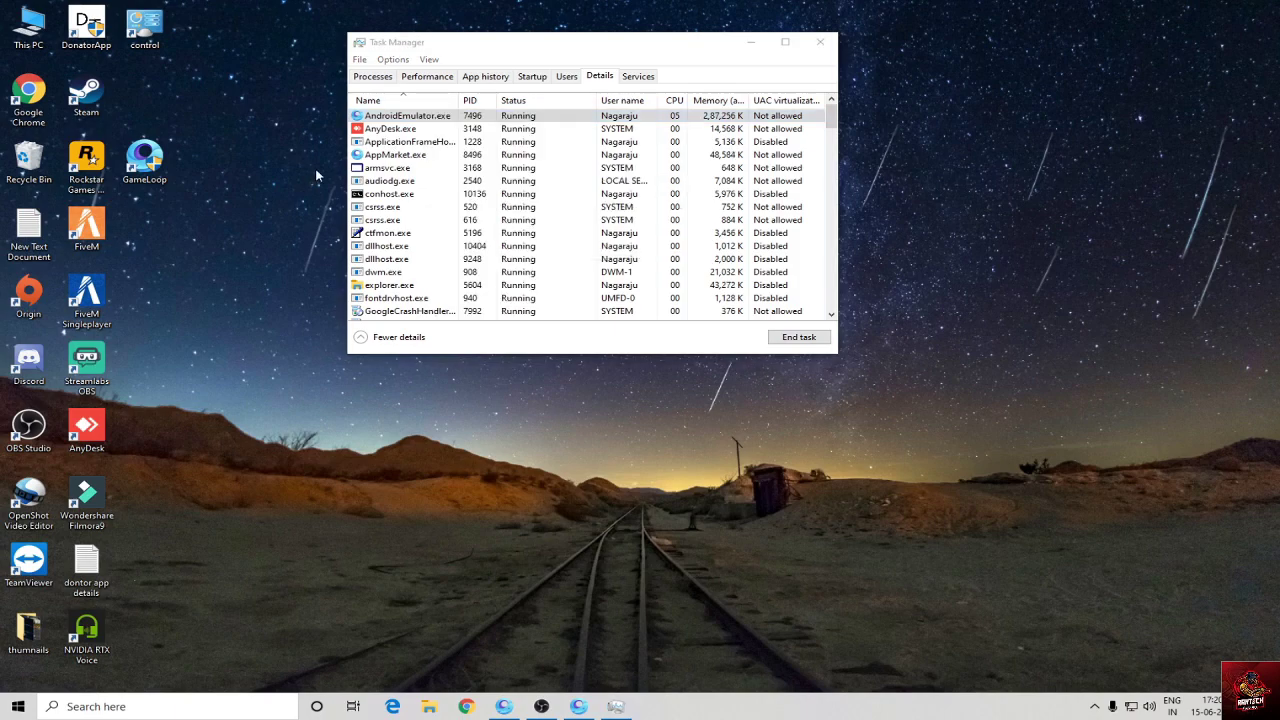
left_click(391, 161)
right_click(393, 158)
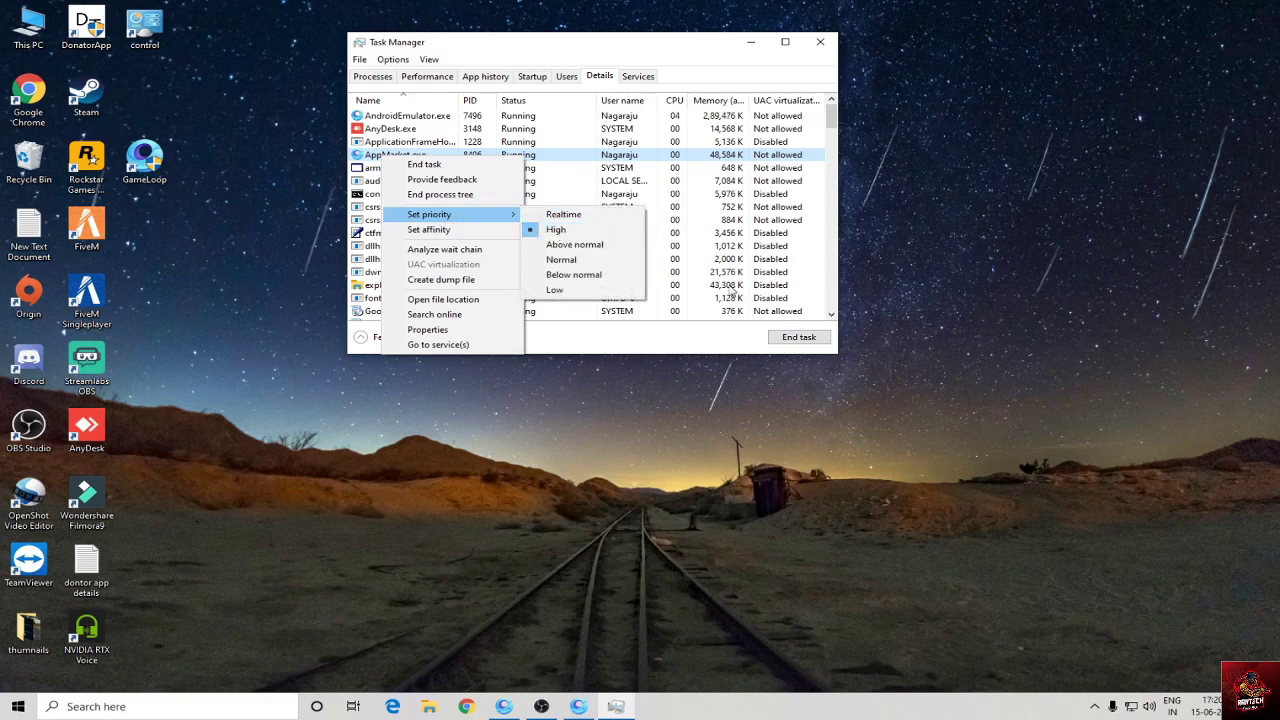
- Close Task Manager and open the compatibility properties of the GameLoop desktop shortcut
left_click(306, 222)
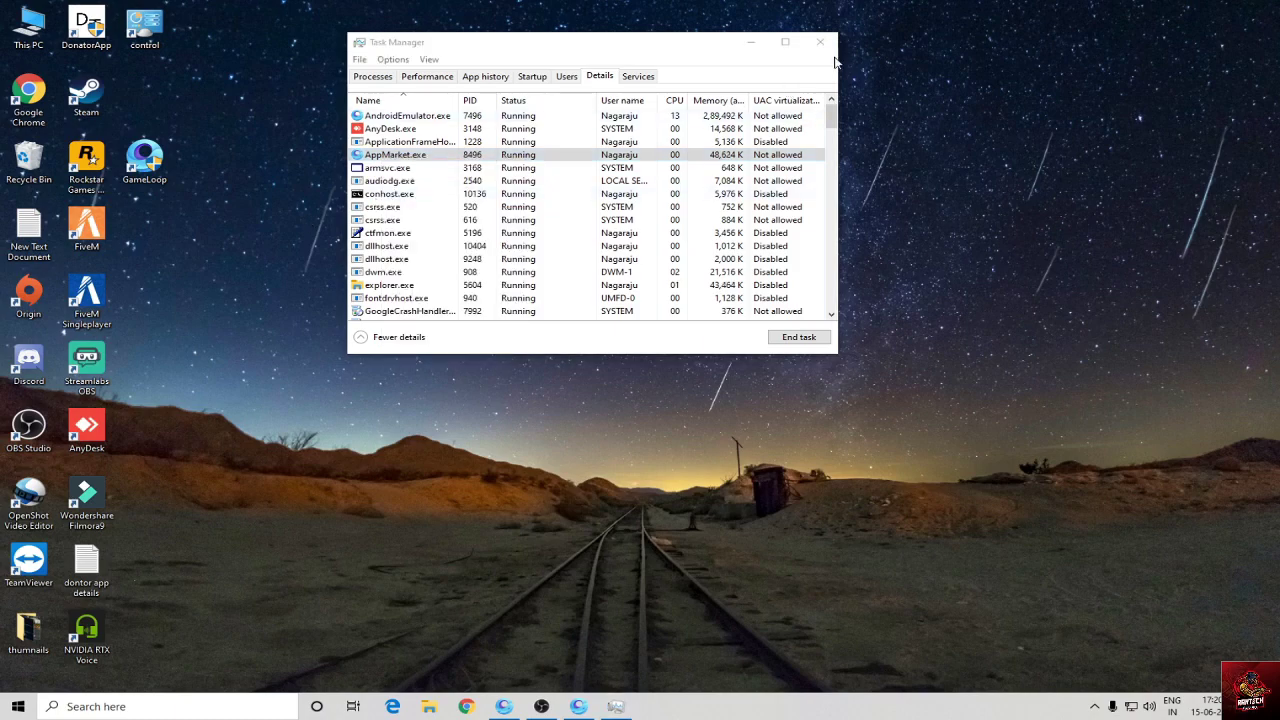
left_click(820, 42)
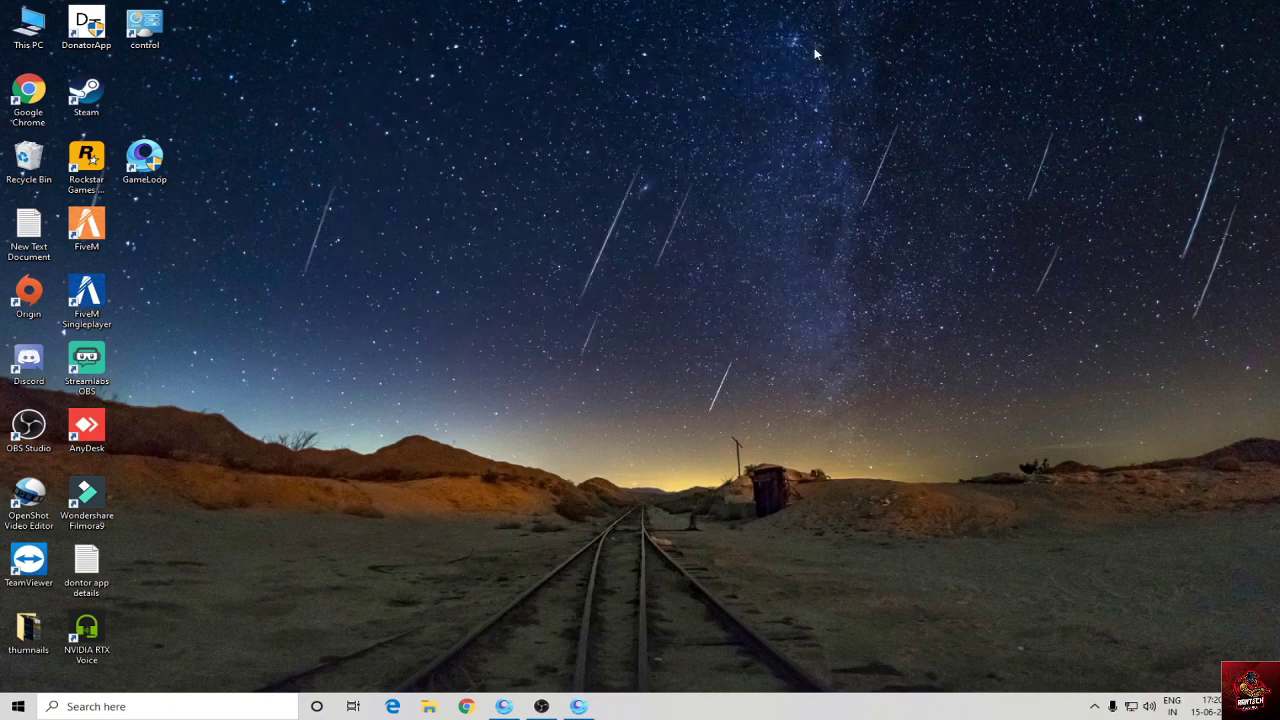
right_click(162, 163)
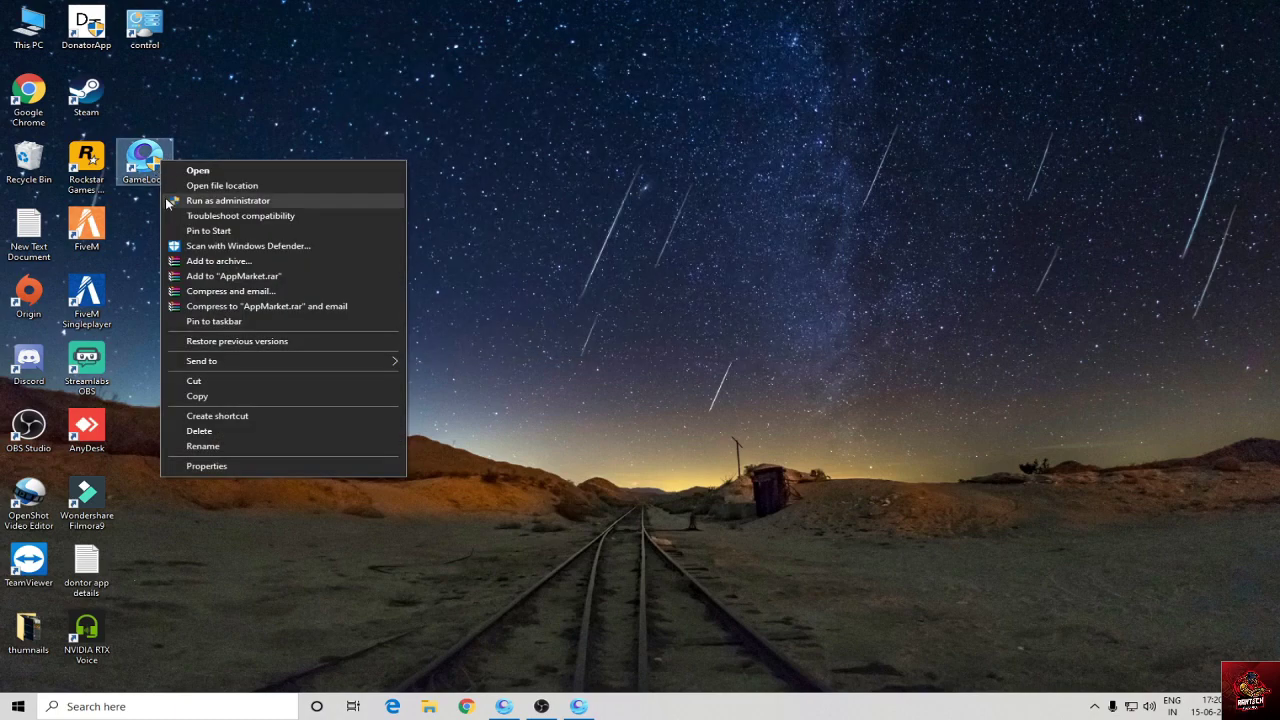
right_click(572, 116)
left_click(614, 158)
right_click(153, 158)
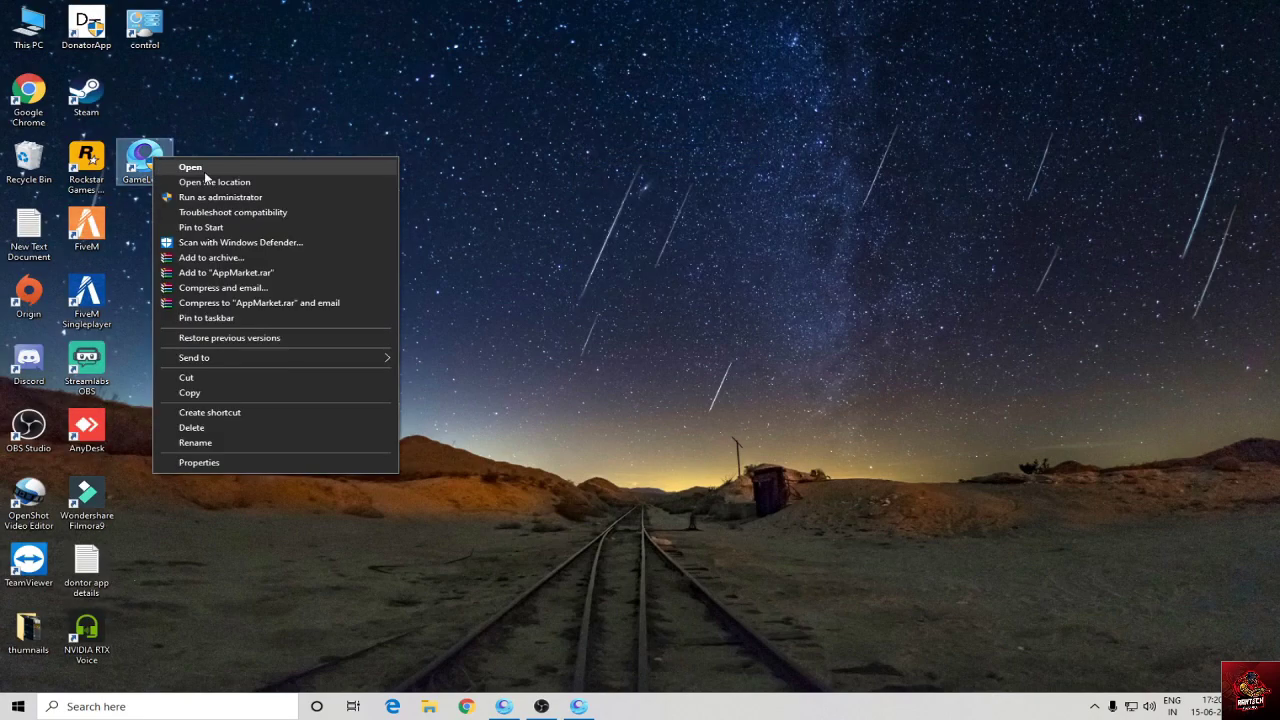
left_click(198, 462)
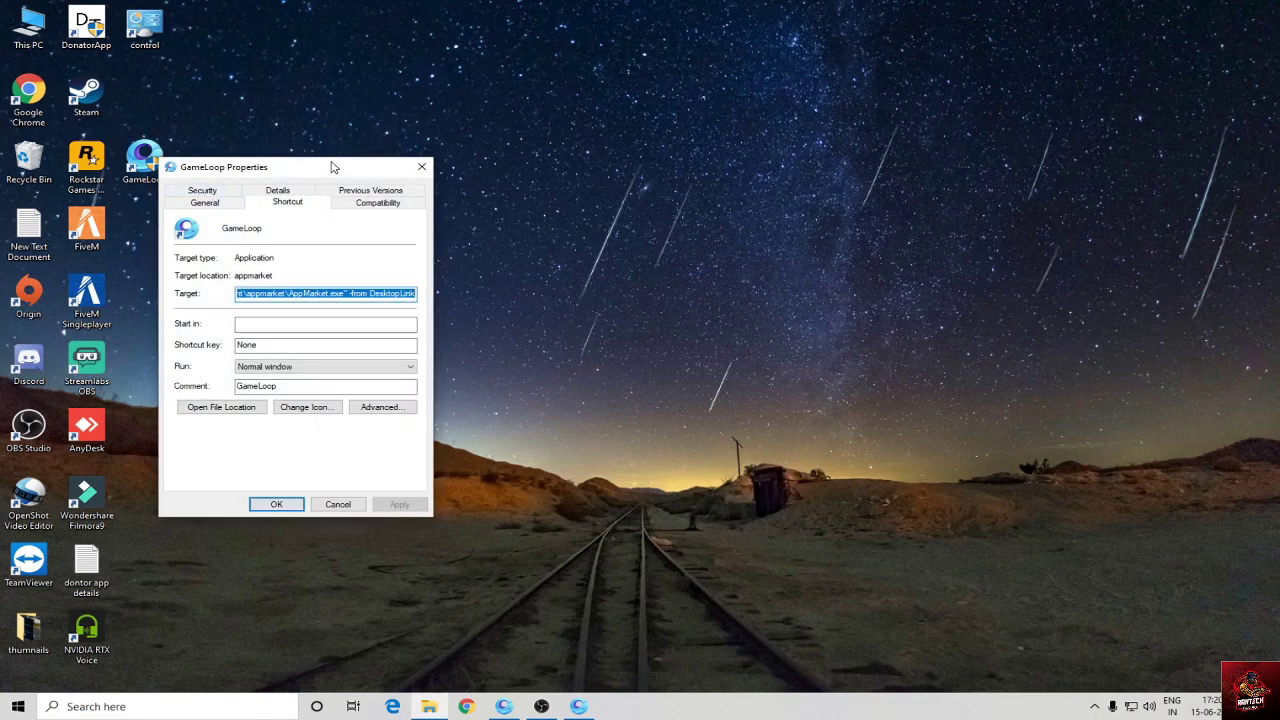
left_click_drag(331, 166, 643, 77)
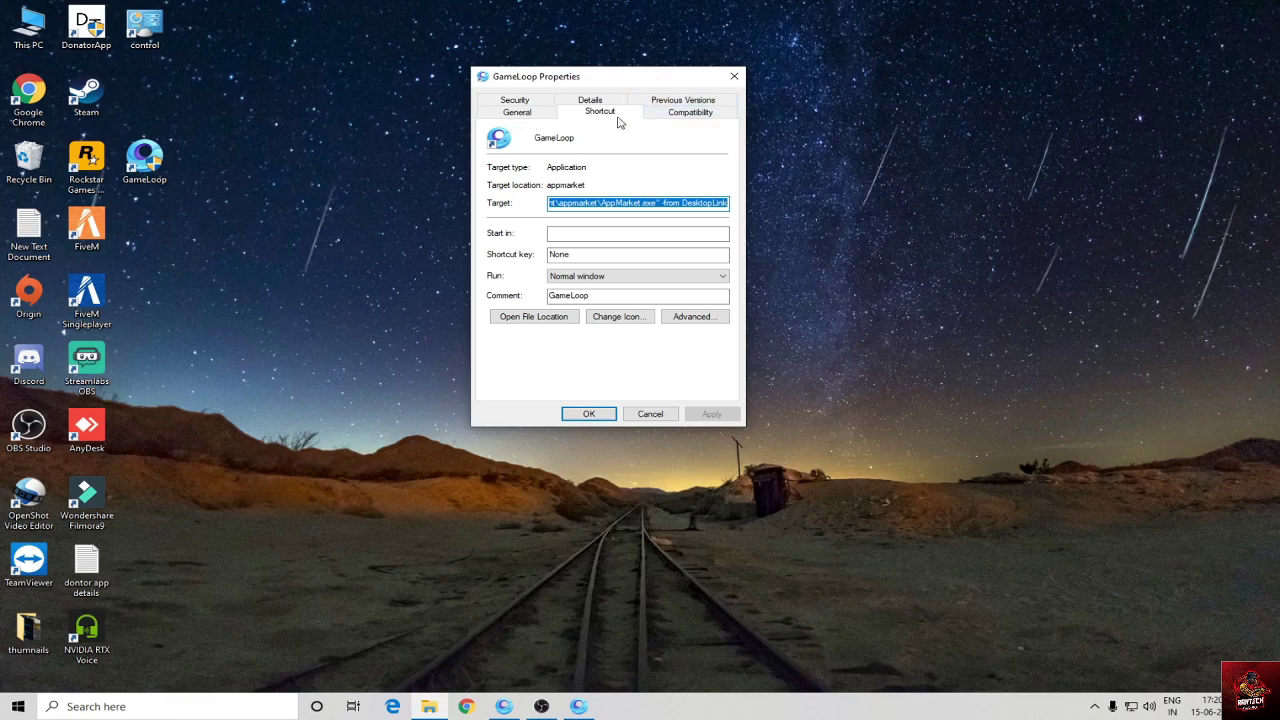
left_click(692, 113)
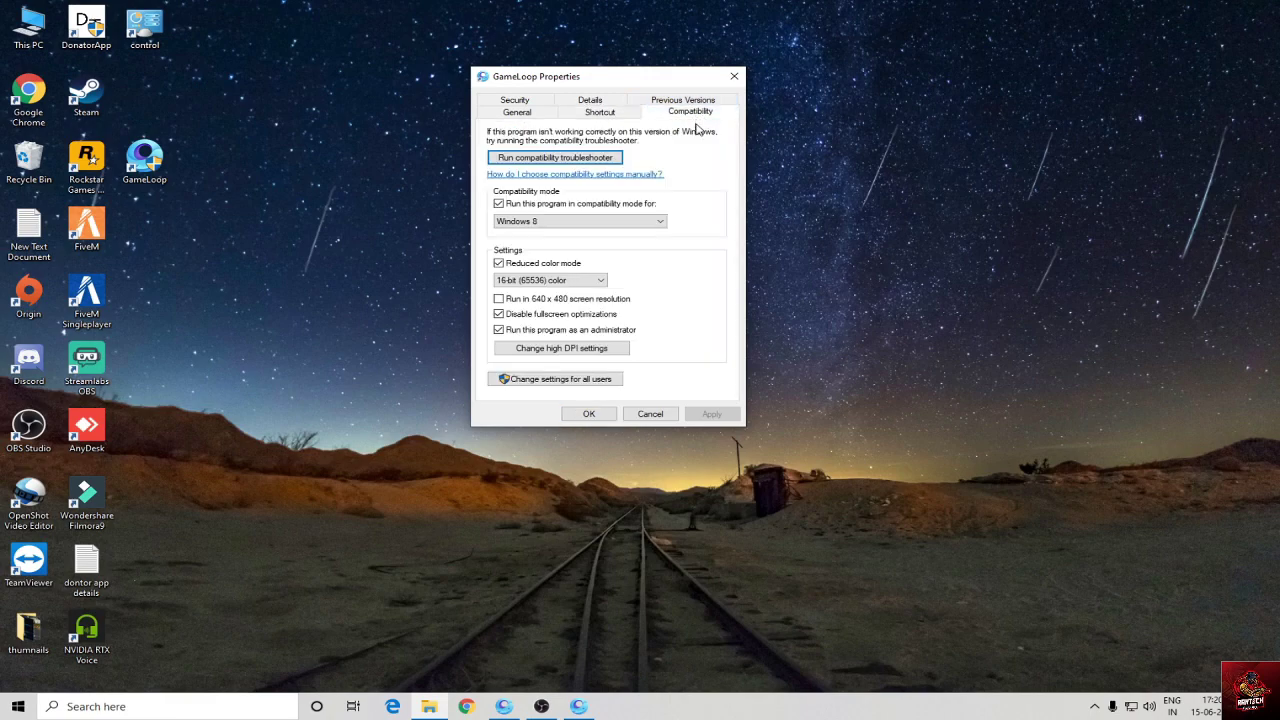
- Enable compatibility mode for the GameLoop shortcut and set it to Windows 8
left_click(499, 205)
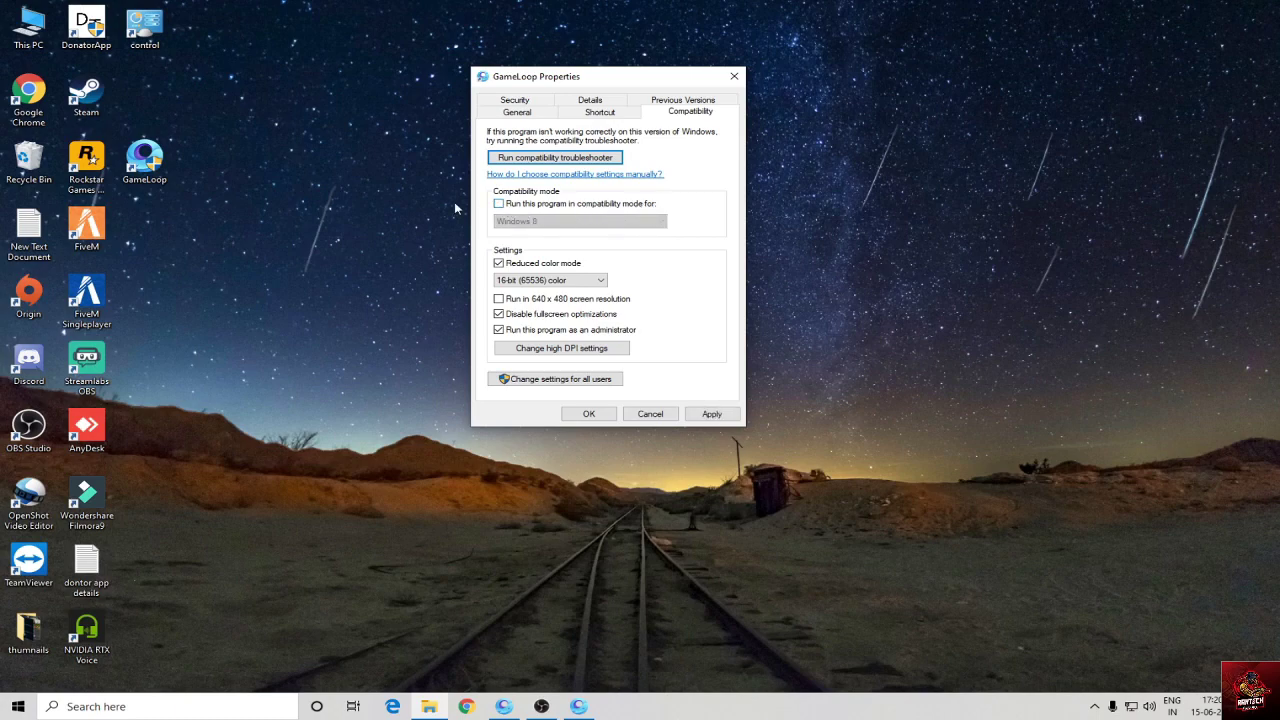
left_click(499, 204)
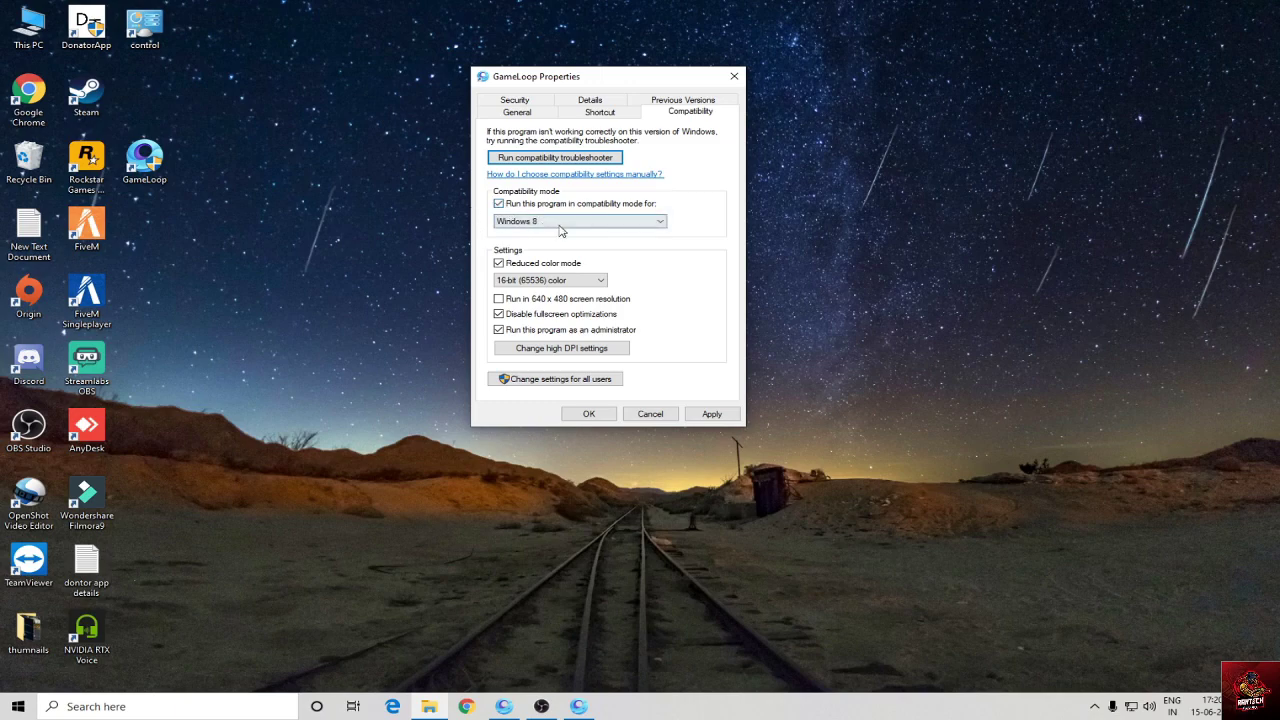
left_click(545, 221)
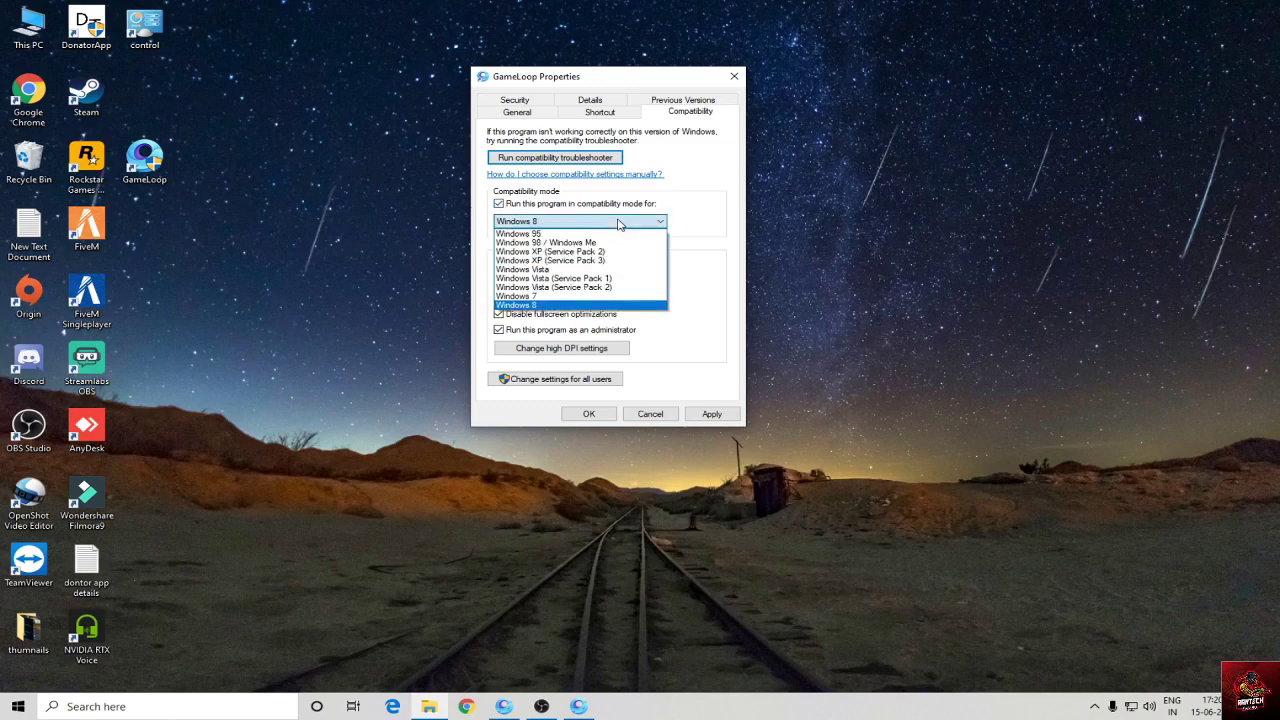
left_click(520, 296)
left_click(540, 222)
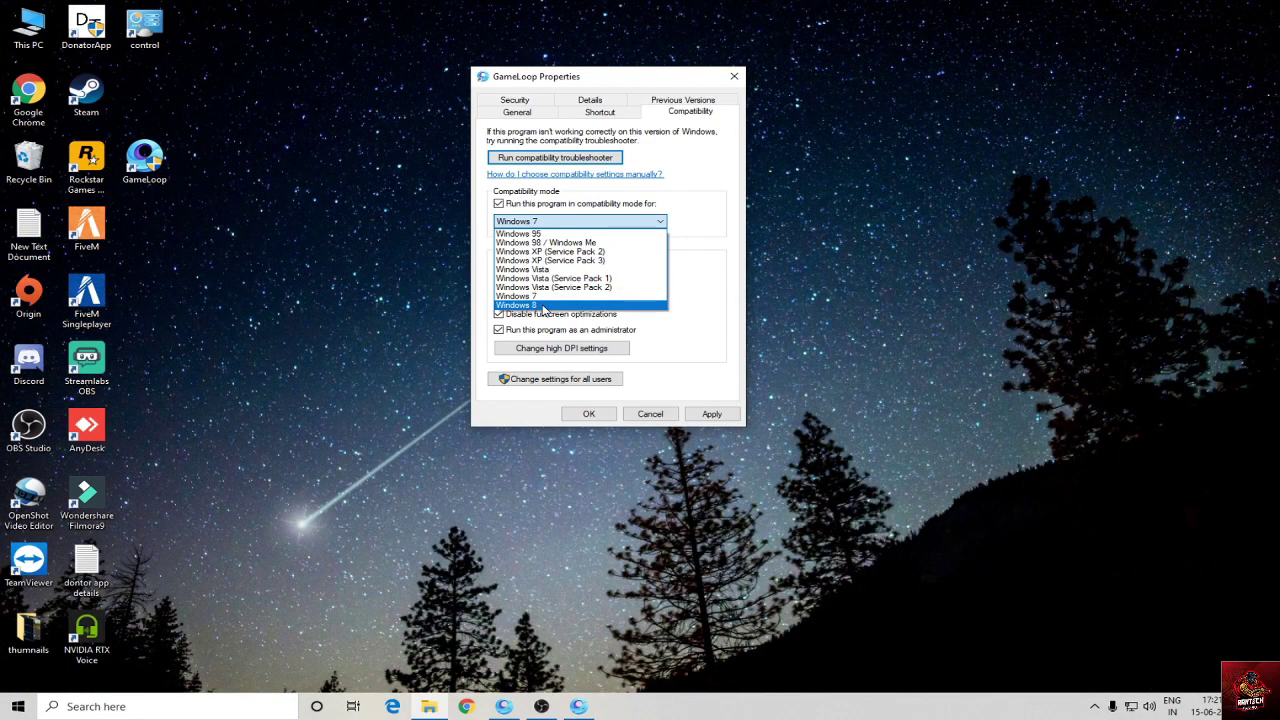
left_click(537, 305)
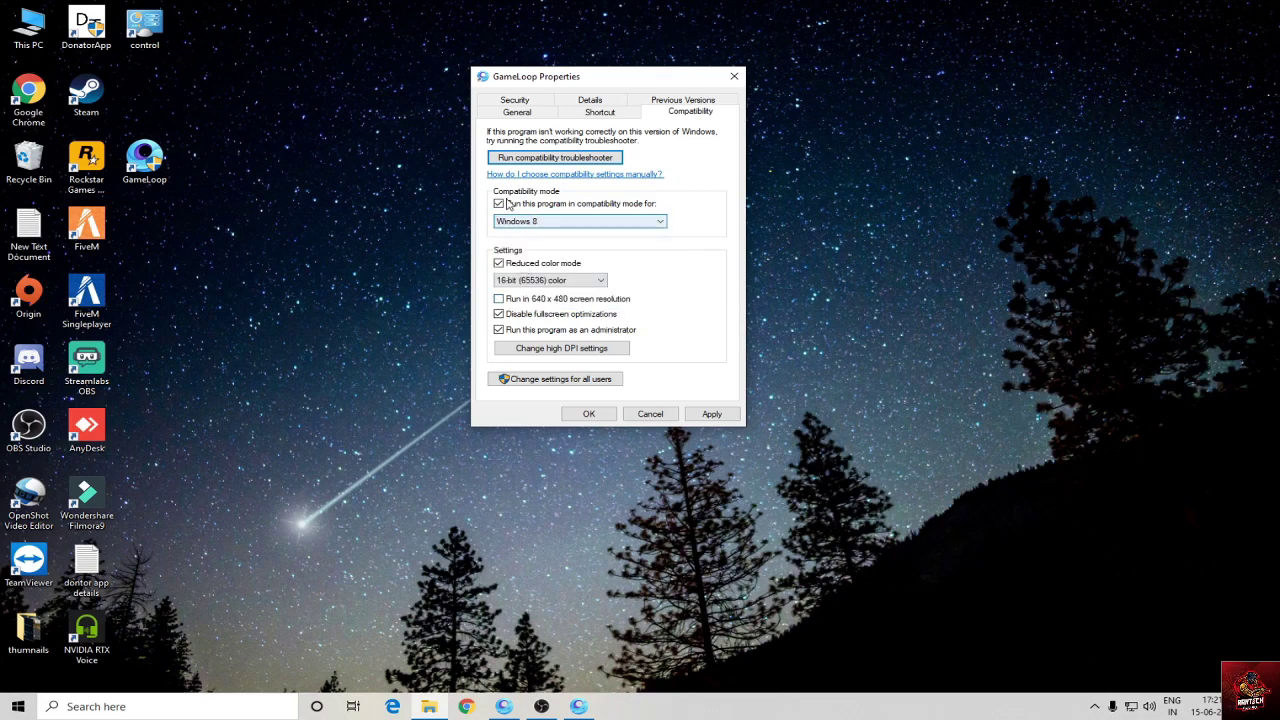
- Enable reduced color mode with 16-bit (65536) color and running GameLoop as an administrator
left_click(500, 266)
double_click(501, 266)
left_click(500, 264)
left_click(548, 280)
left_click(530, 302)
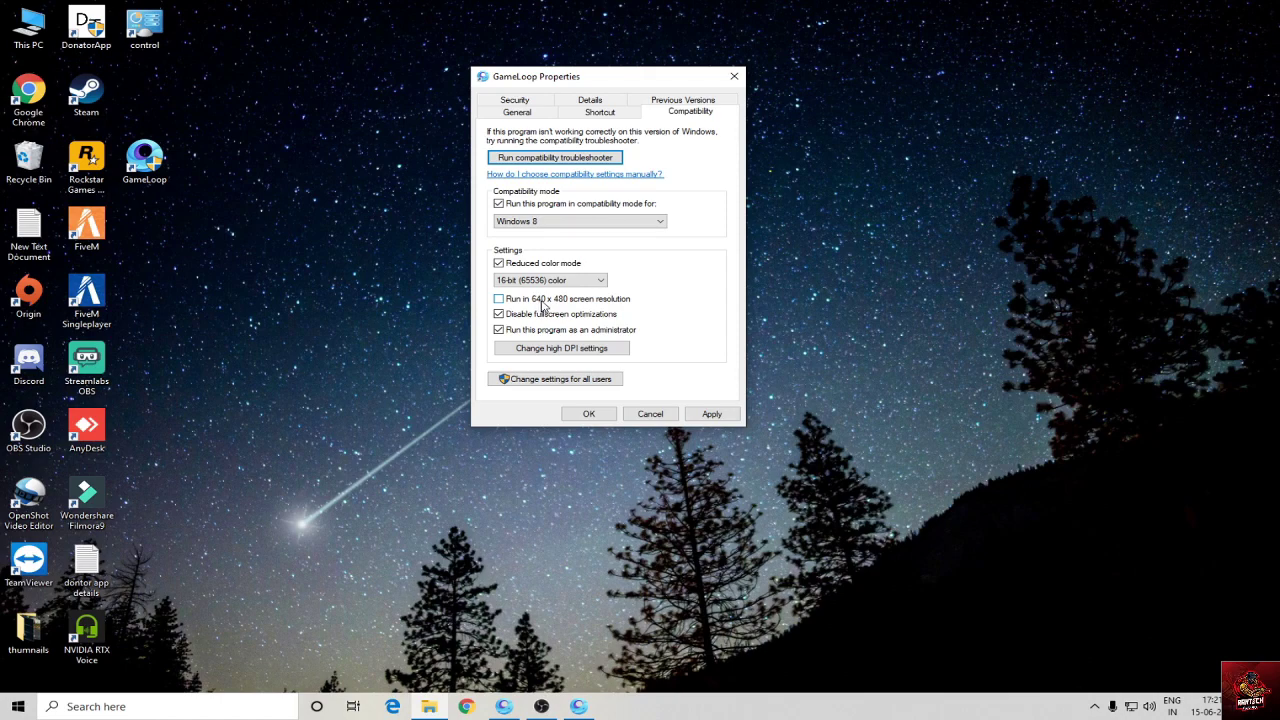
left_click(499, 330)
left_click(500, 331)
- Enable GameLoop's DPI scaling fix for "I open this program" and the high DPI override performed by Application, and apply the properties
left_click(551, 349)
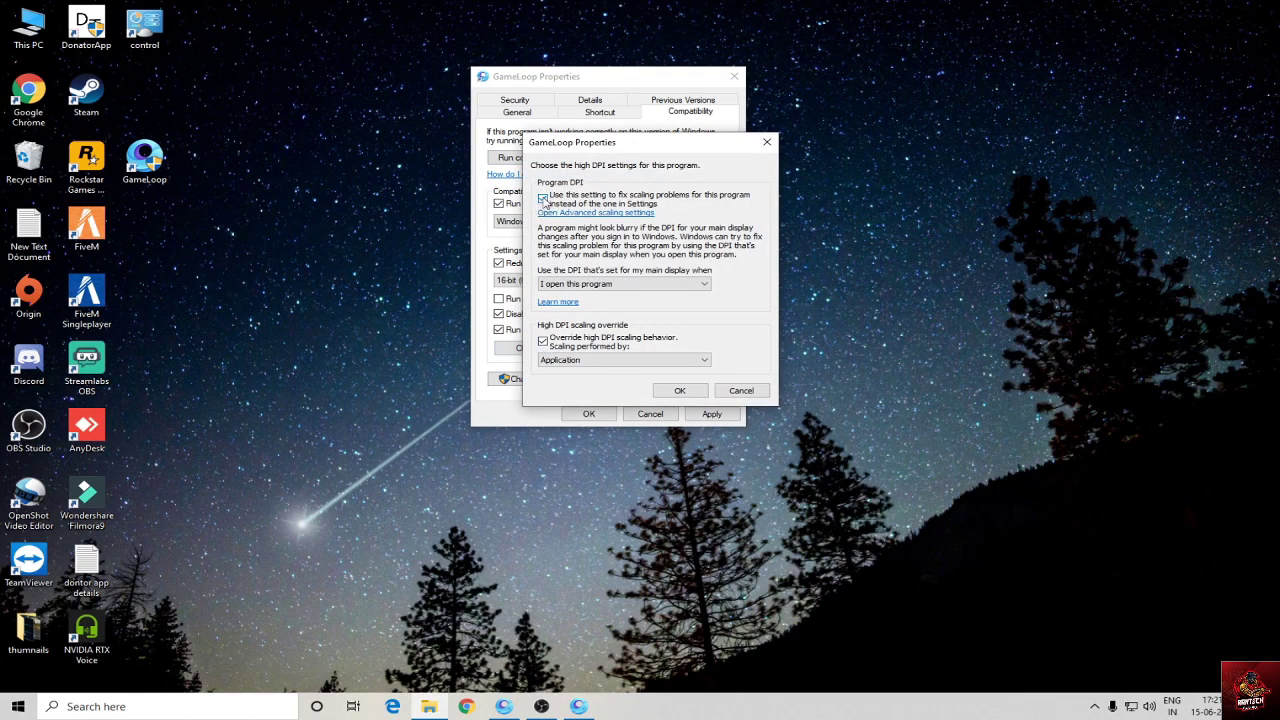
left_click(543, 199)
left_click(543, 199)
left_click(612, 285)
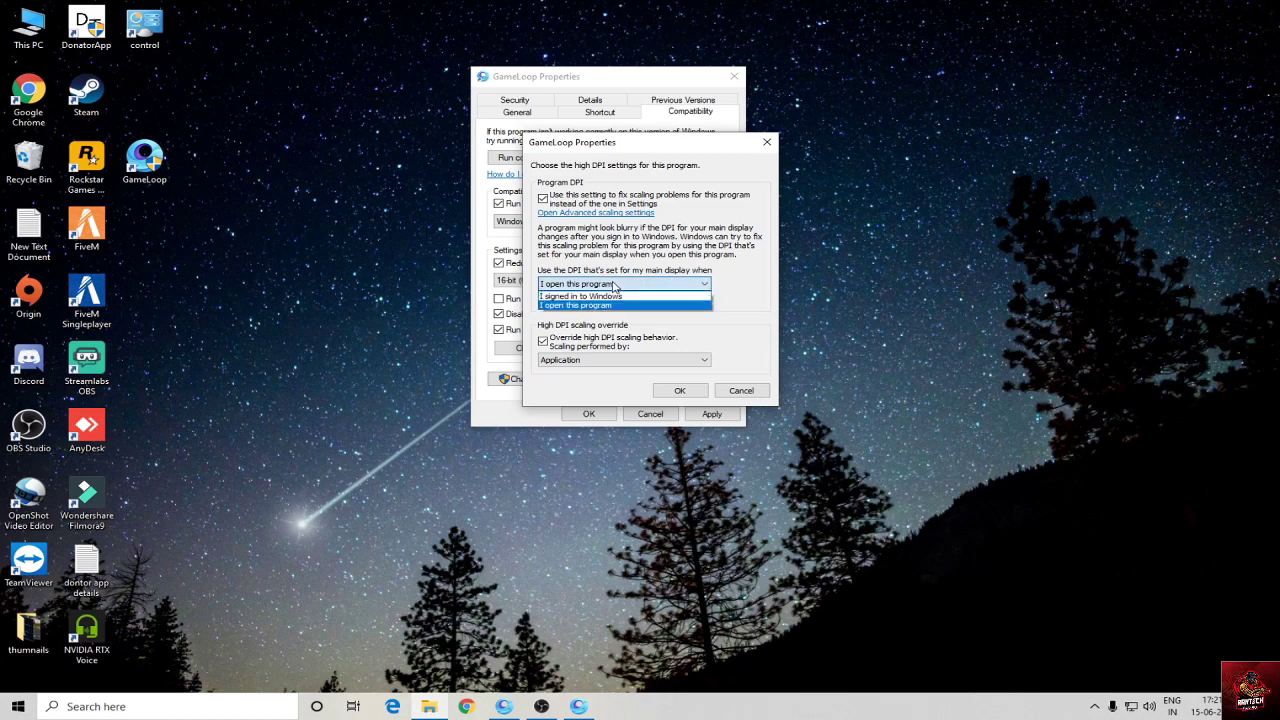
left_click(565, 305)
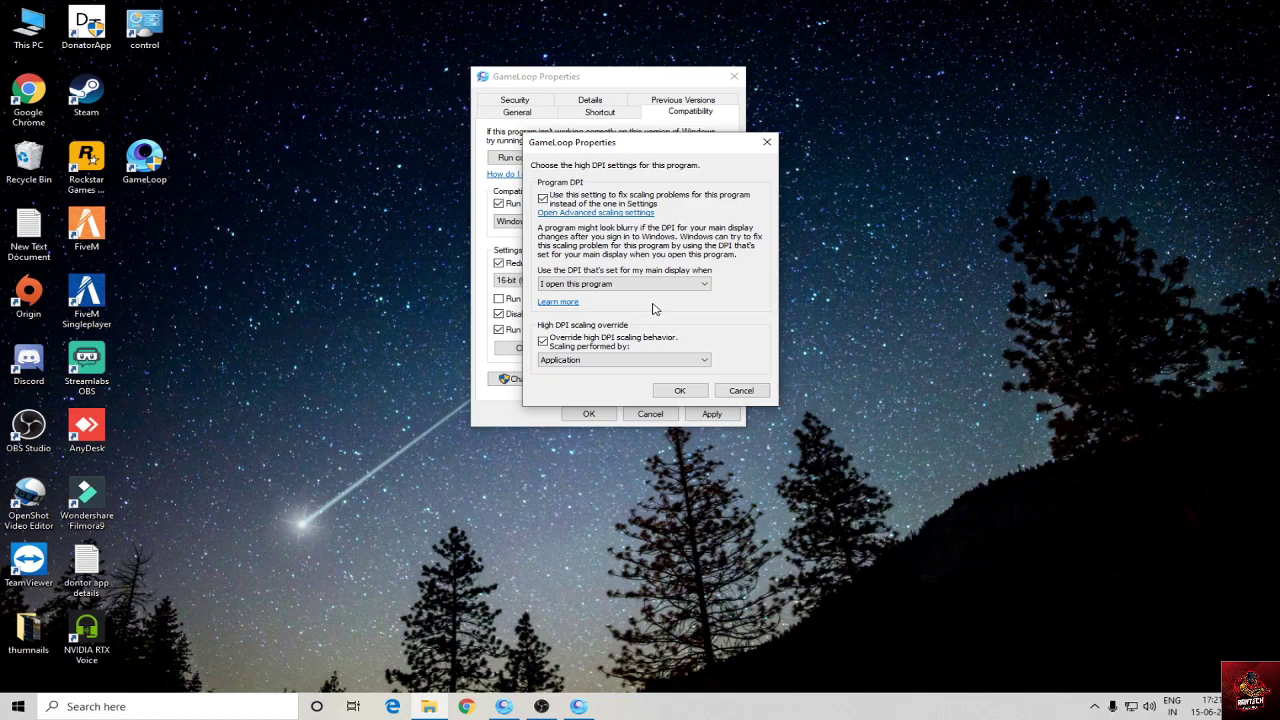
left_click(549, 342)
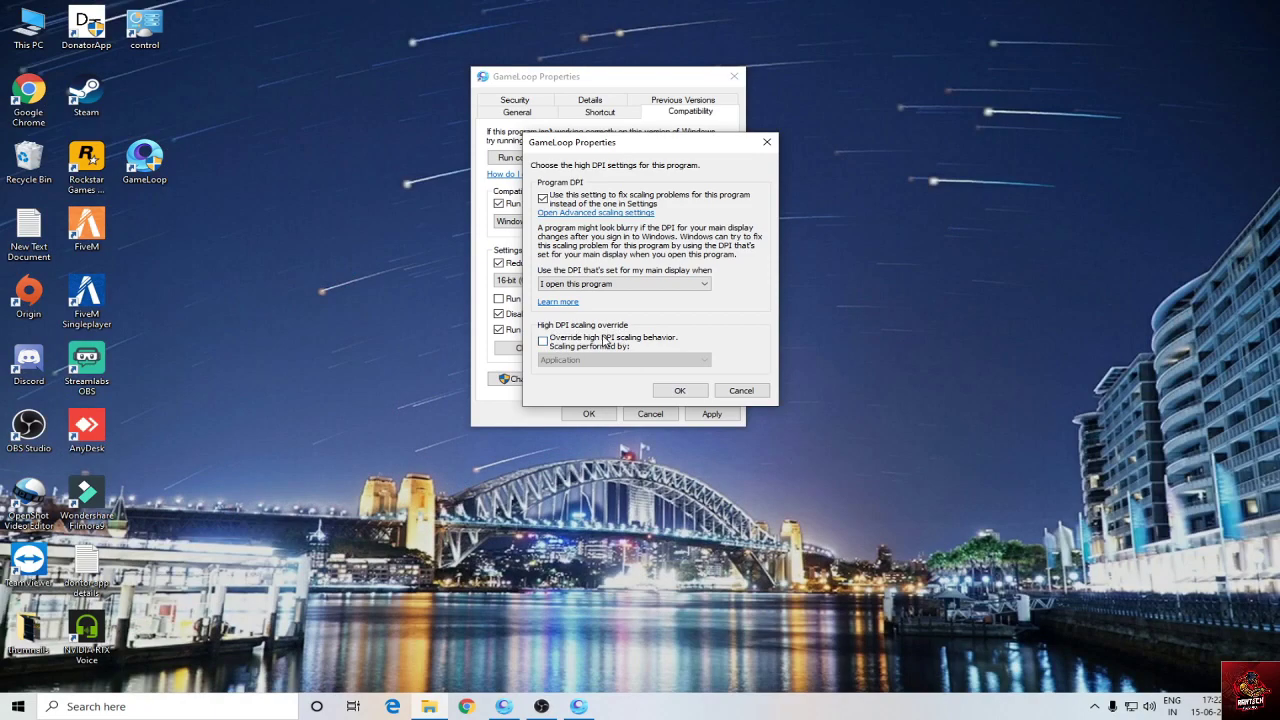
left_click(546, 341)
left_click_drag(693, 143, 1009, 145)
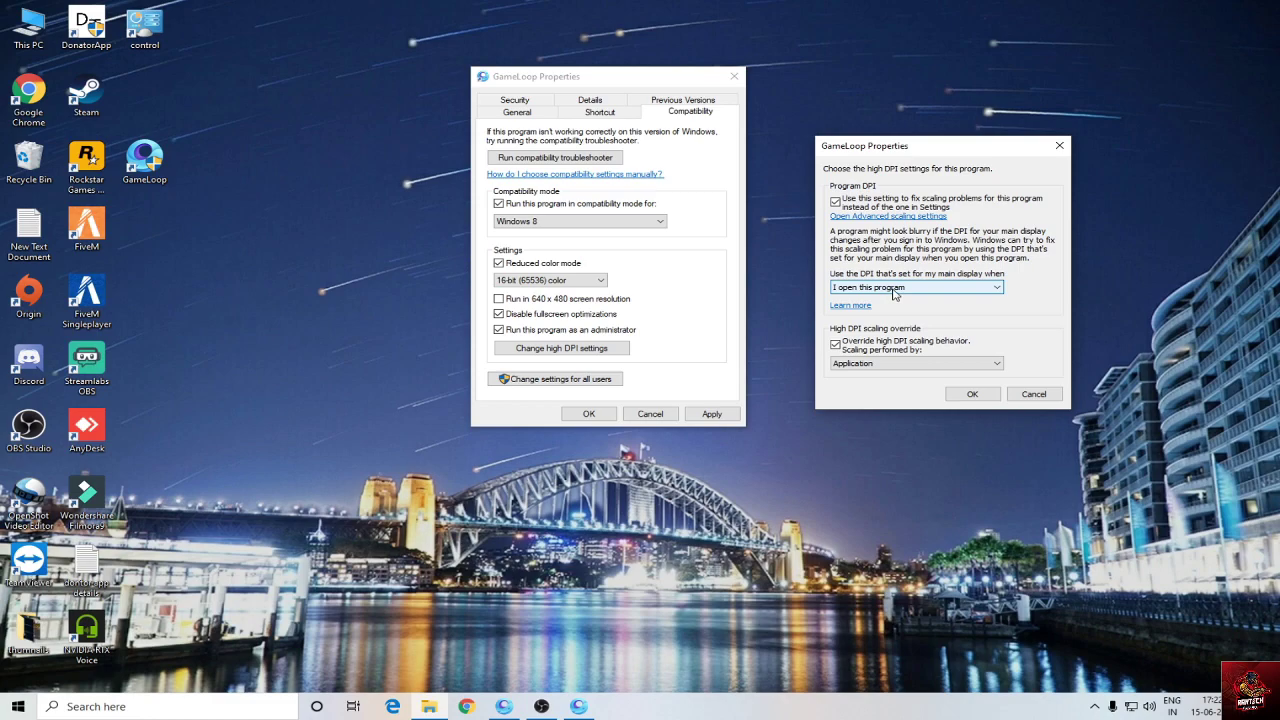
left_click(988, 396)
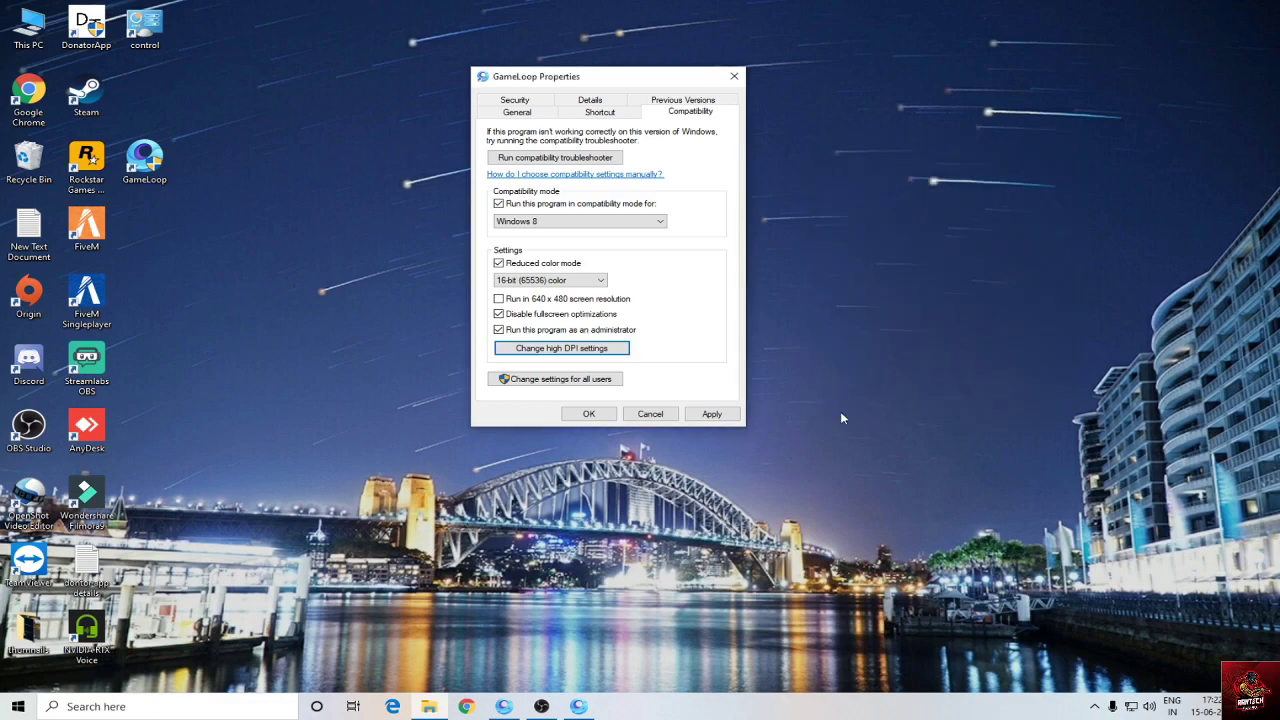
left_click(733, 416)
left_click(589, 414)
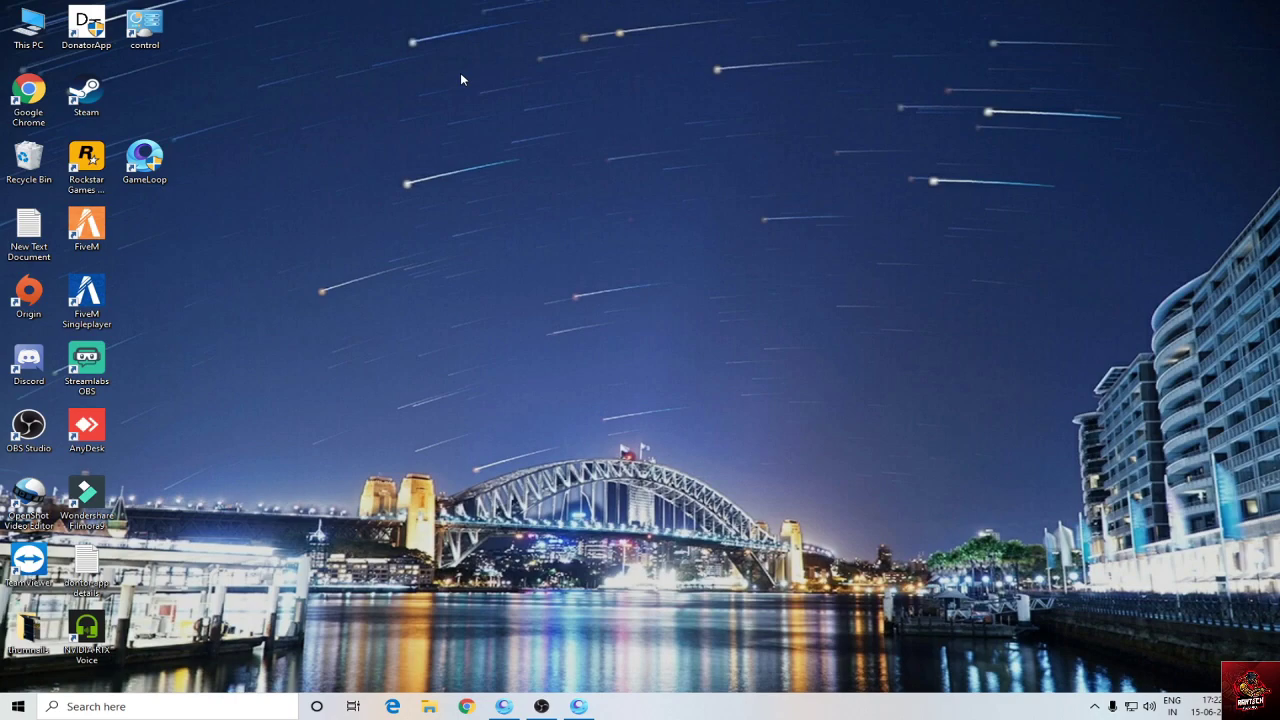
key("super+r")
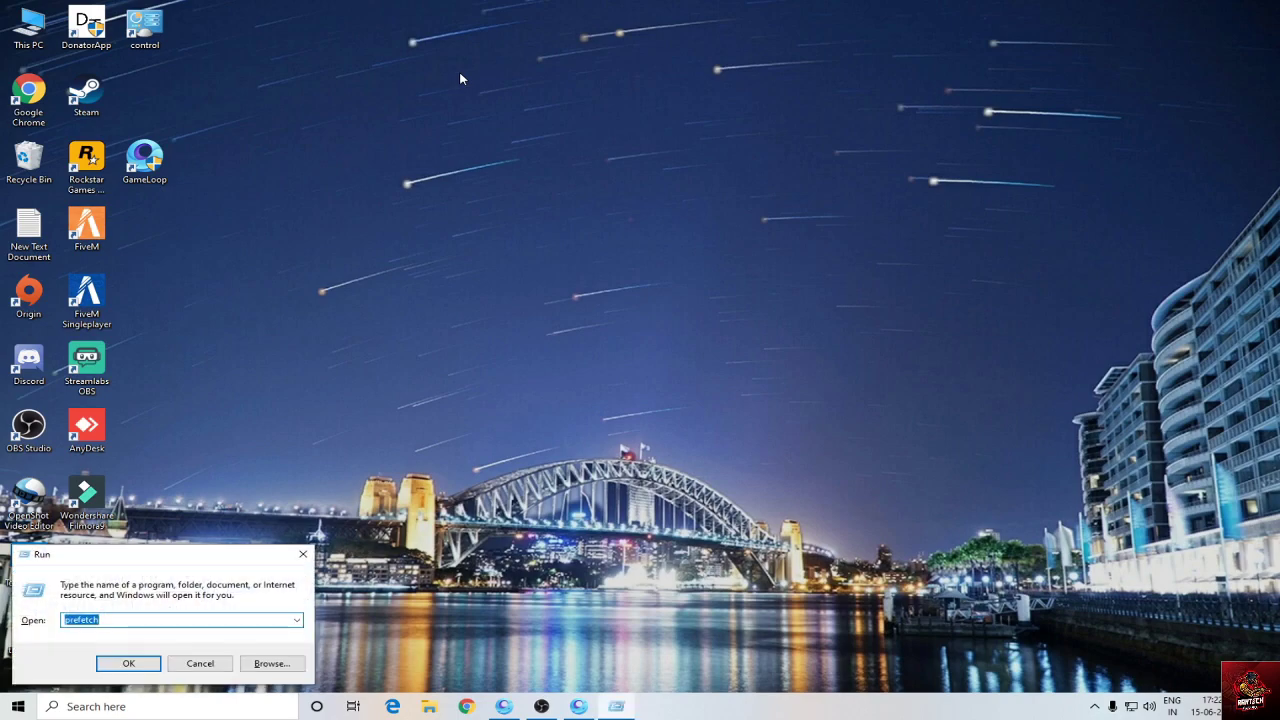
key("BackSpace")
right_click(416, 245)
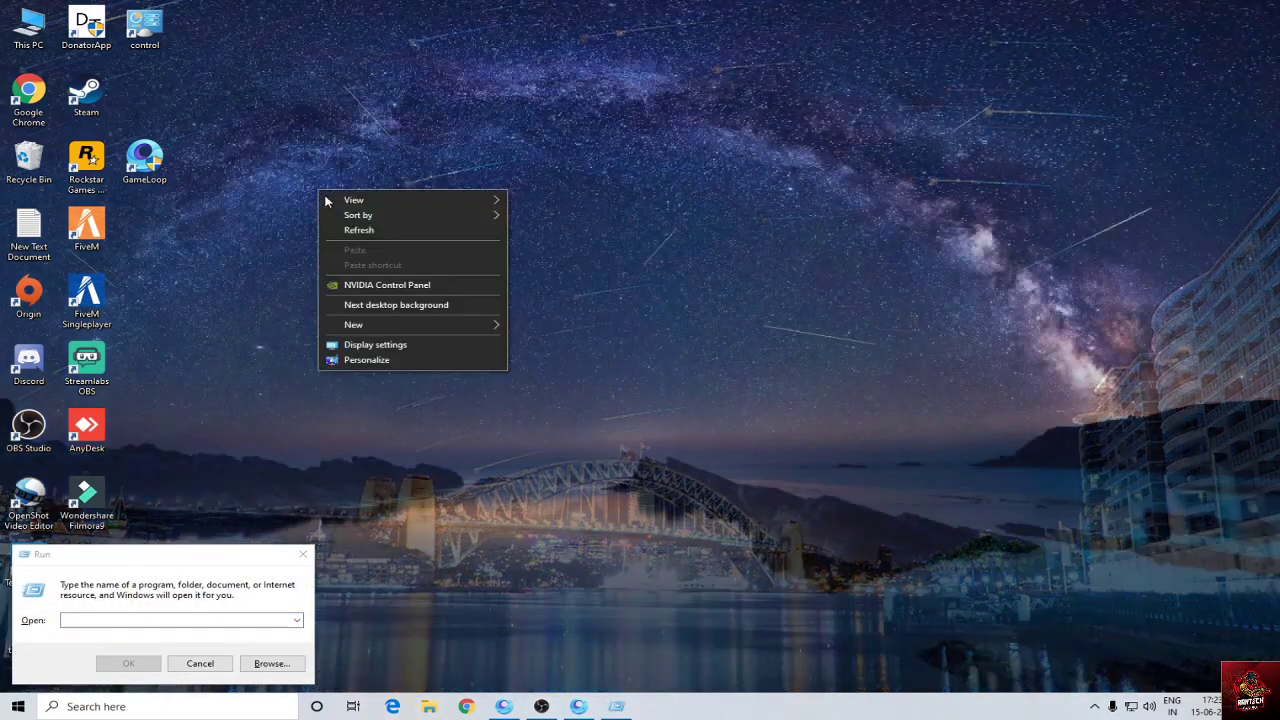
left_click(359, 230)
left_click(303, 554)
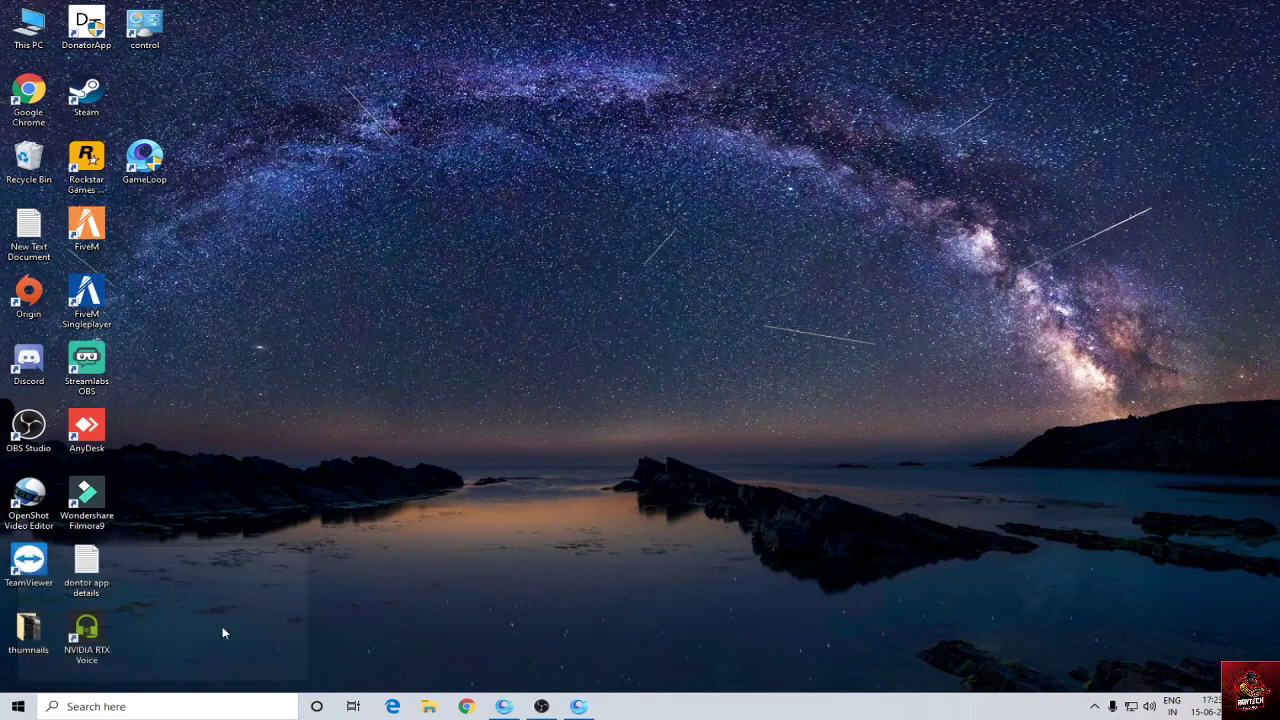
- Find the Run app through Windows search and use it to open the temp folder
left_click(27, 713)
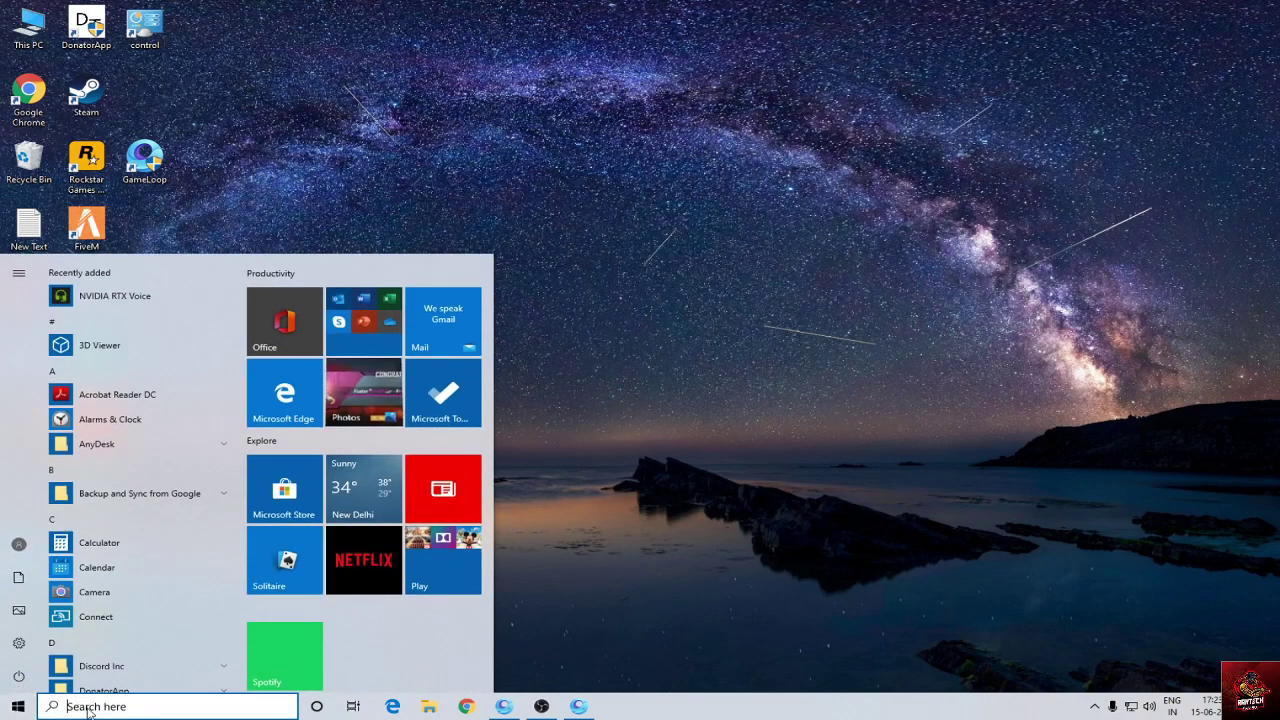
left_click(89, 706)
type("r")
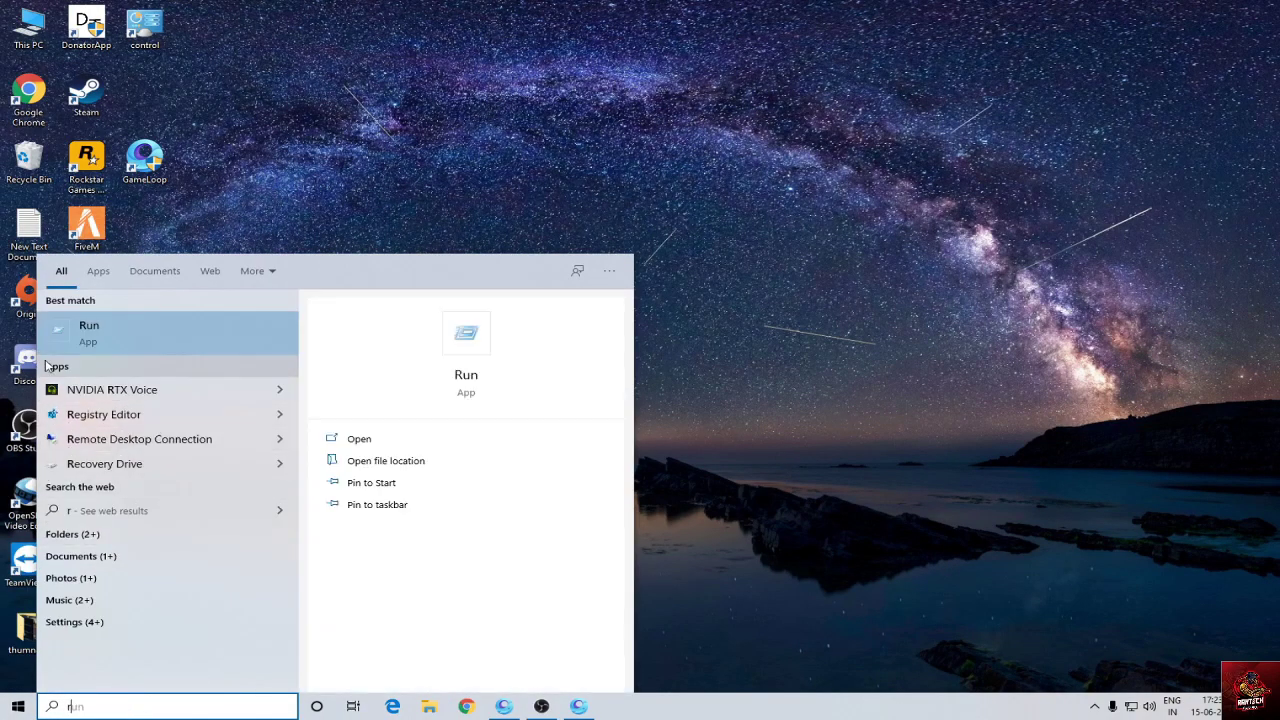
left_click(159, 329)
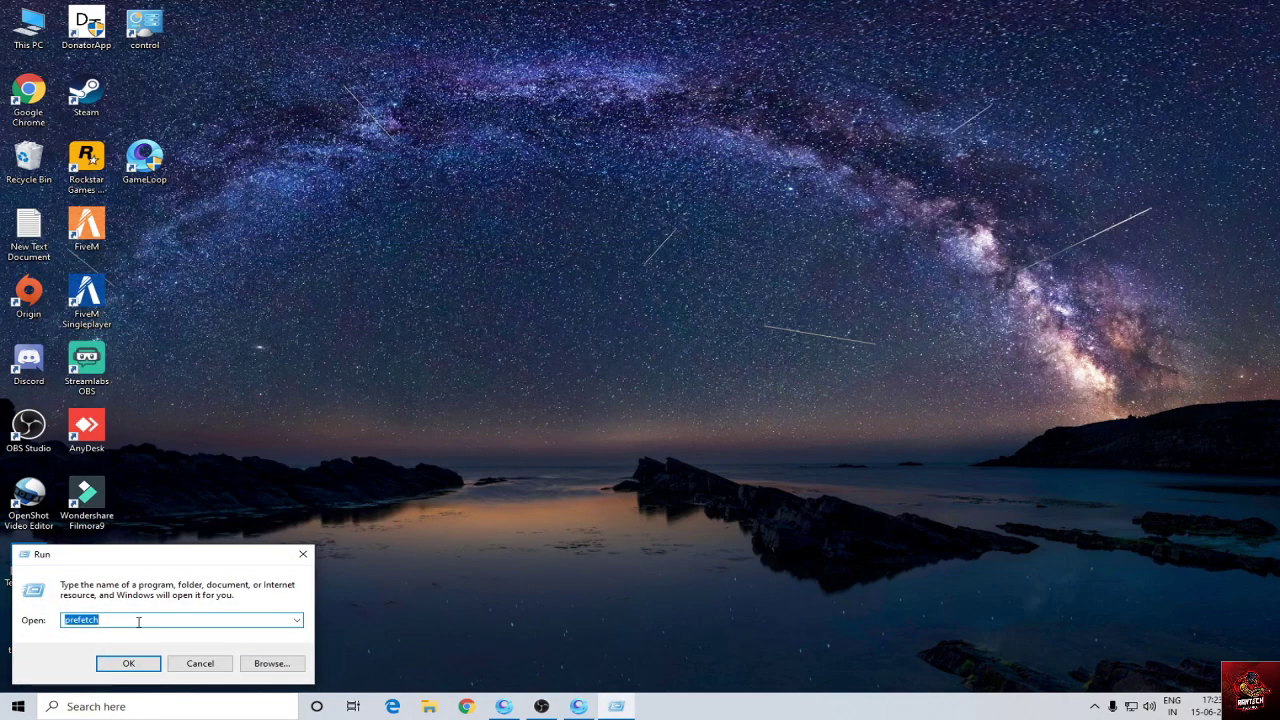
key("BackSpace")
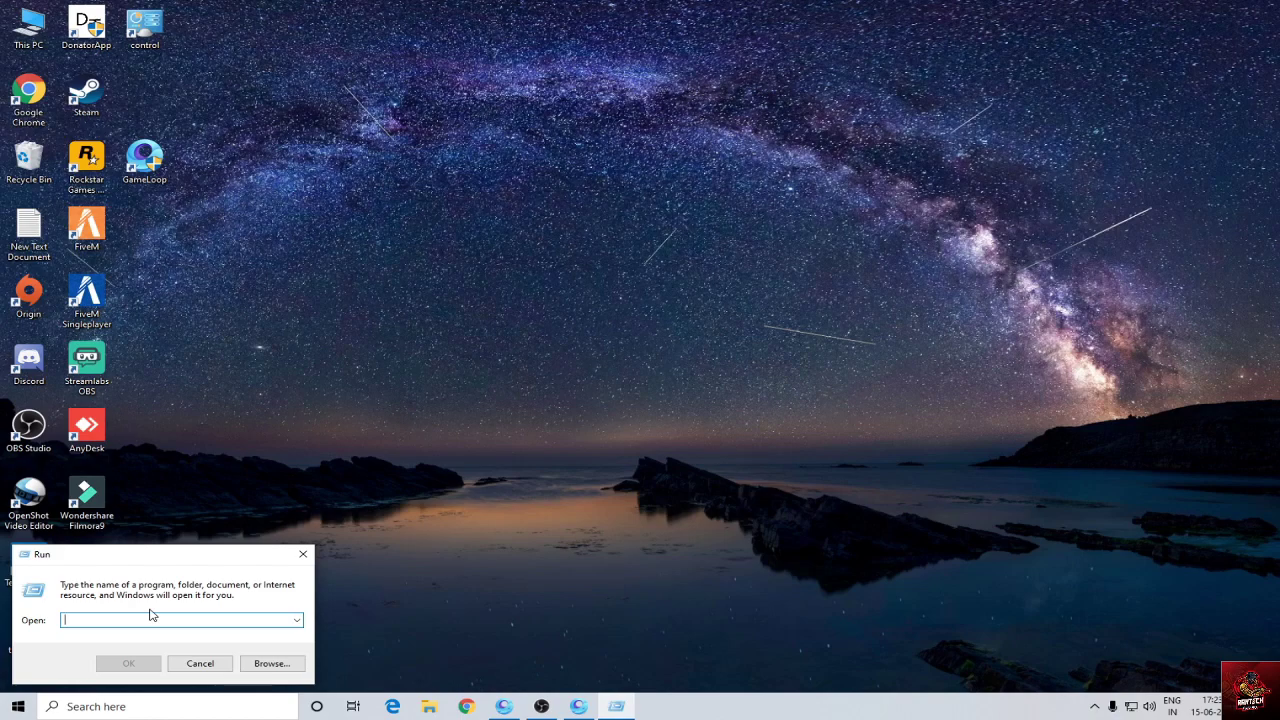
type("temp")
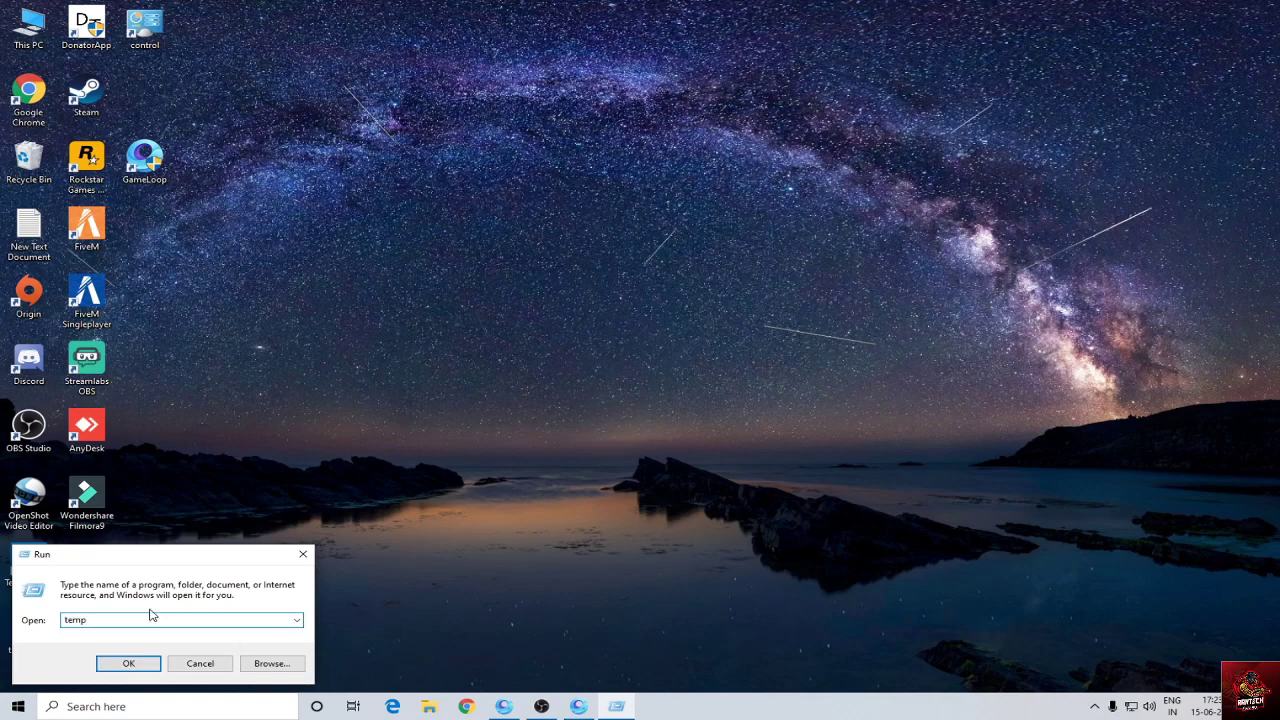
key("Return")
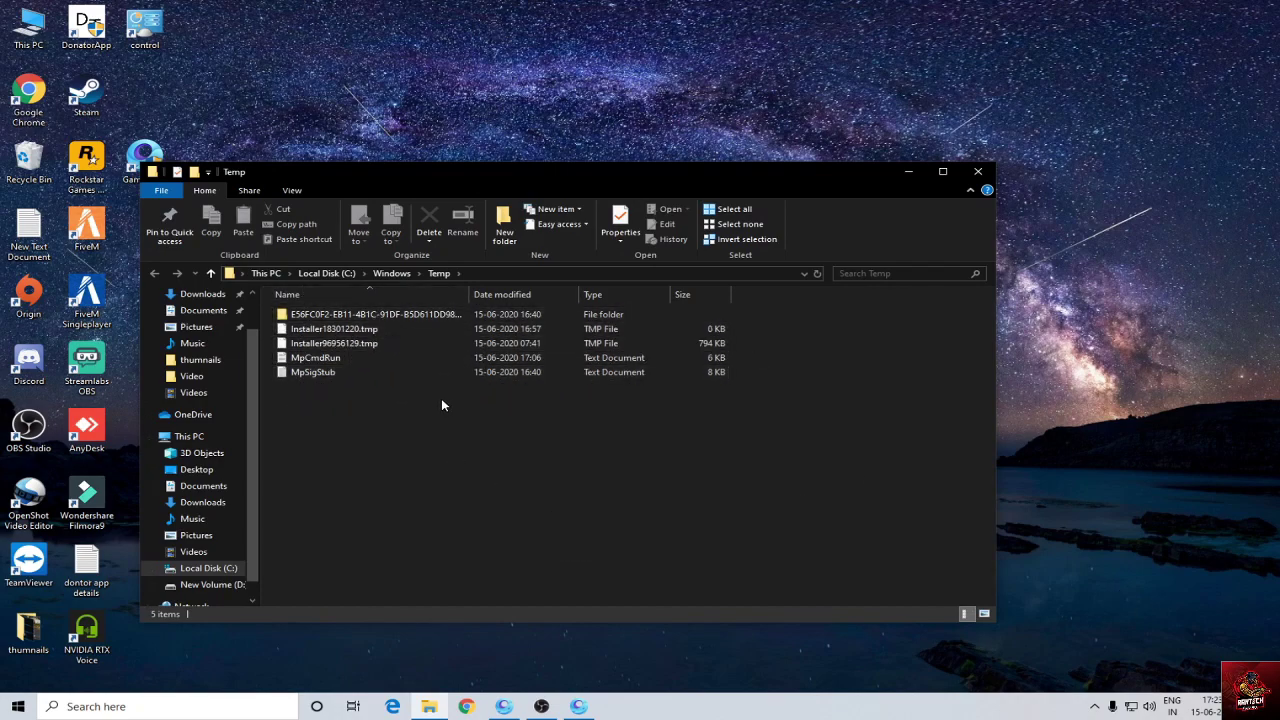
- Delete all items in the Windows Temp folder, skipping the file in use, and close the folder window
key("ctrl+a")
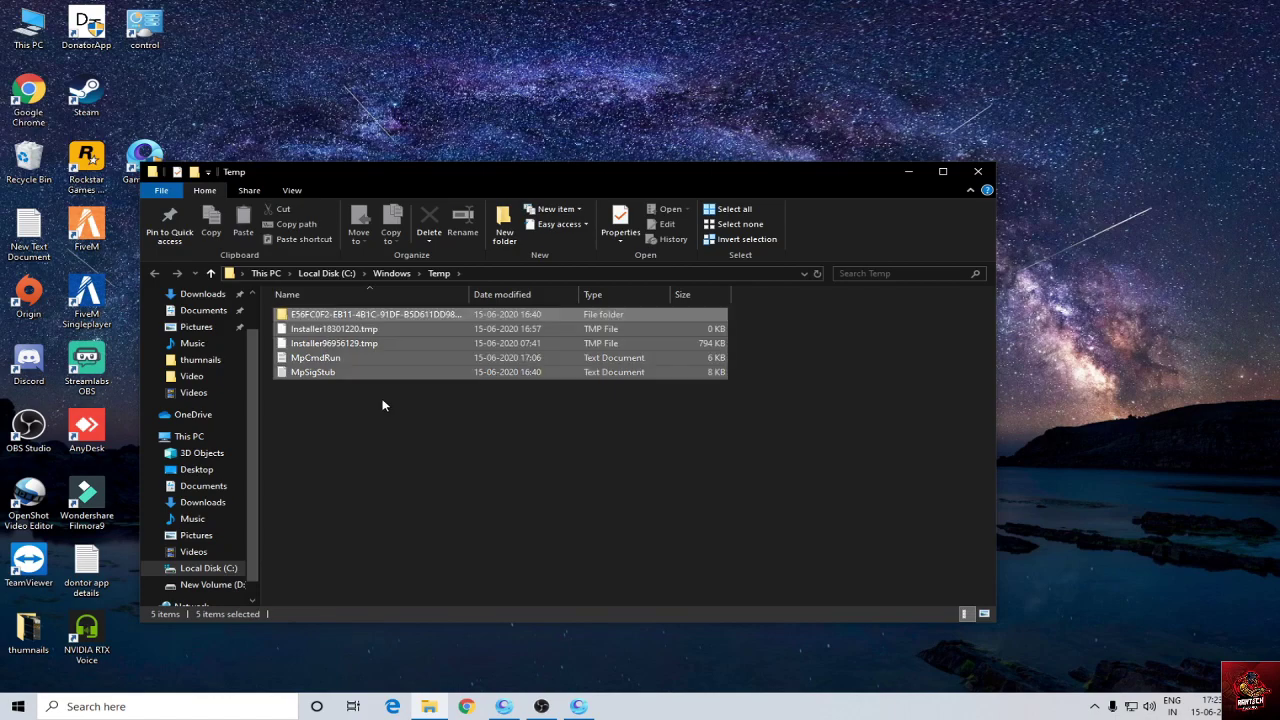
key("Delete")
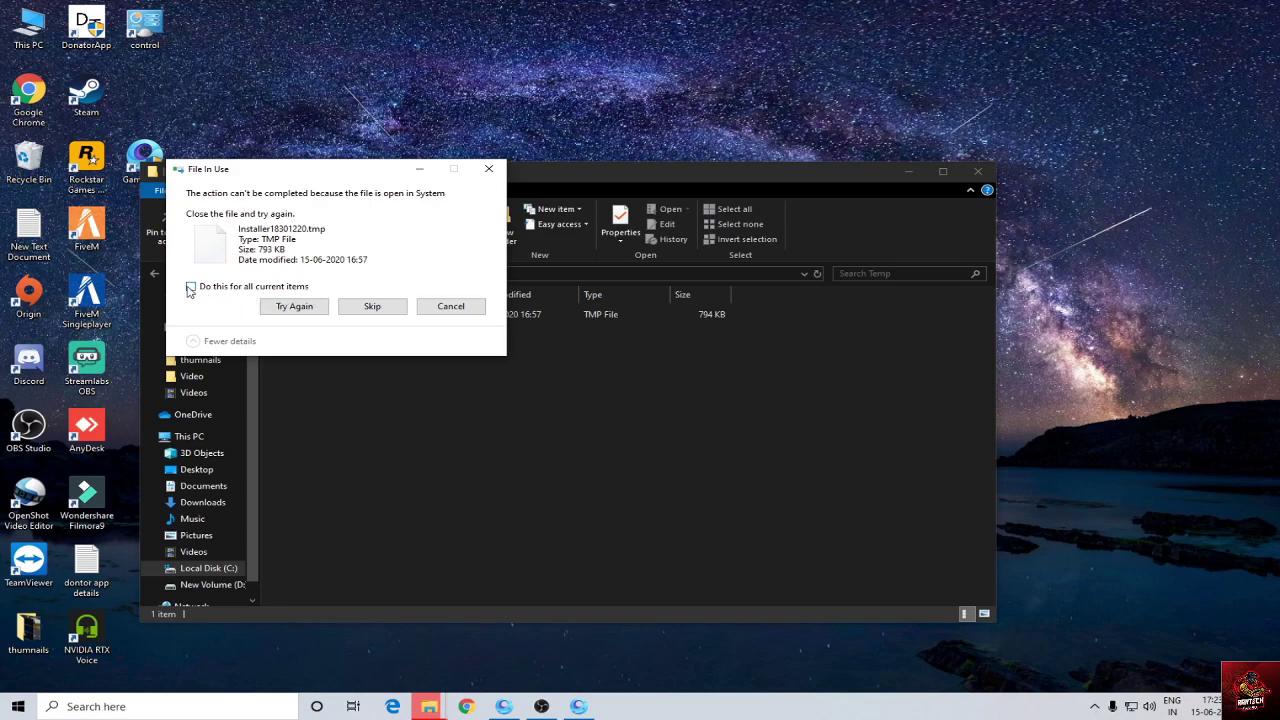
left_click(376, 311)
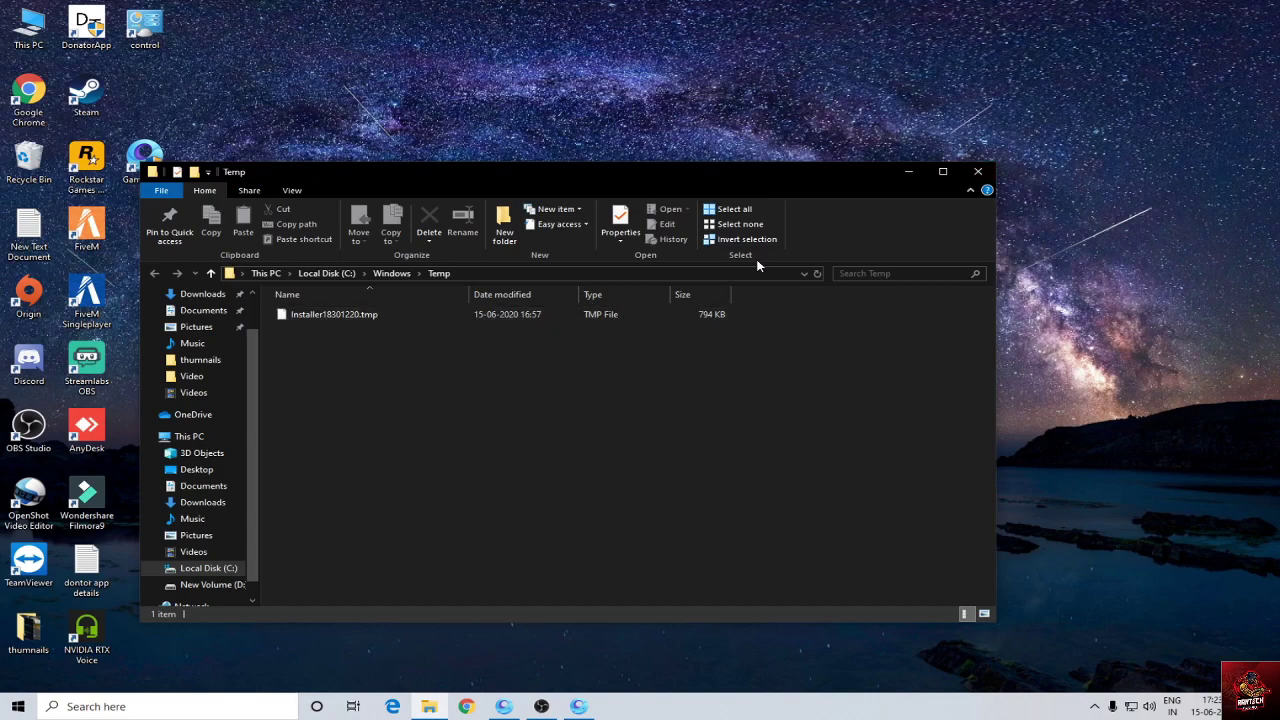
left_click(985, 178)
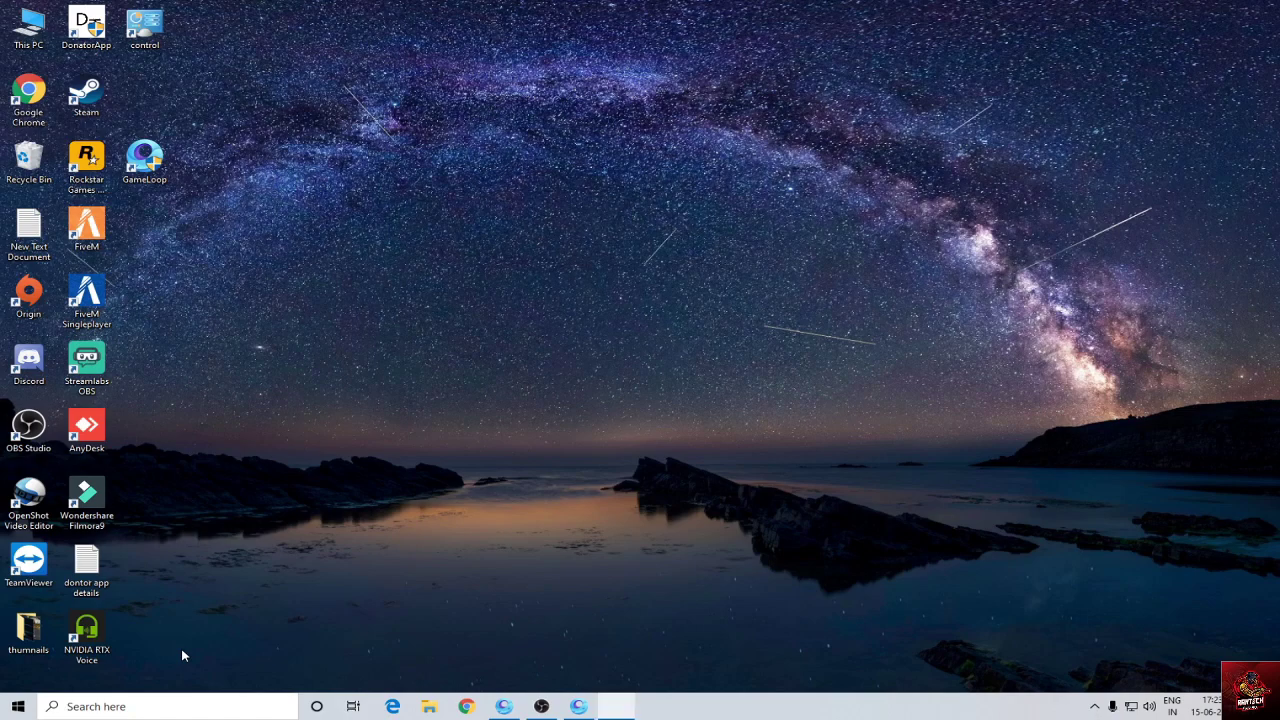
- Open the user's temporary files folder by running %temp% from the Run dialog
key("super+r")
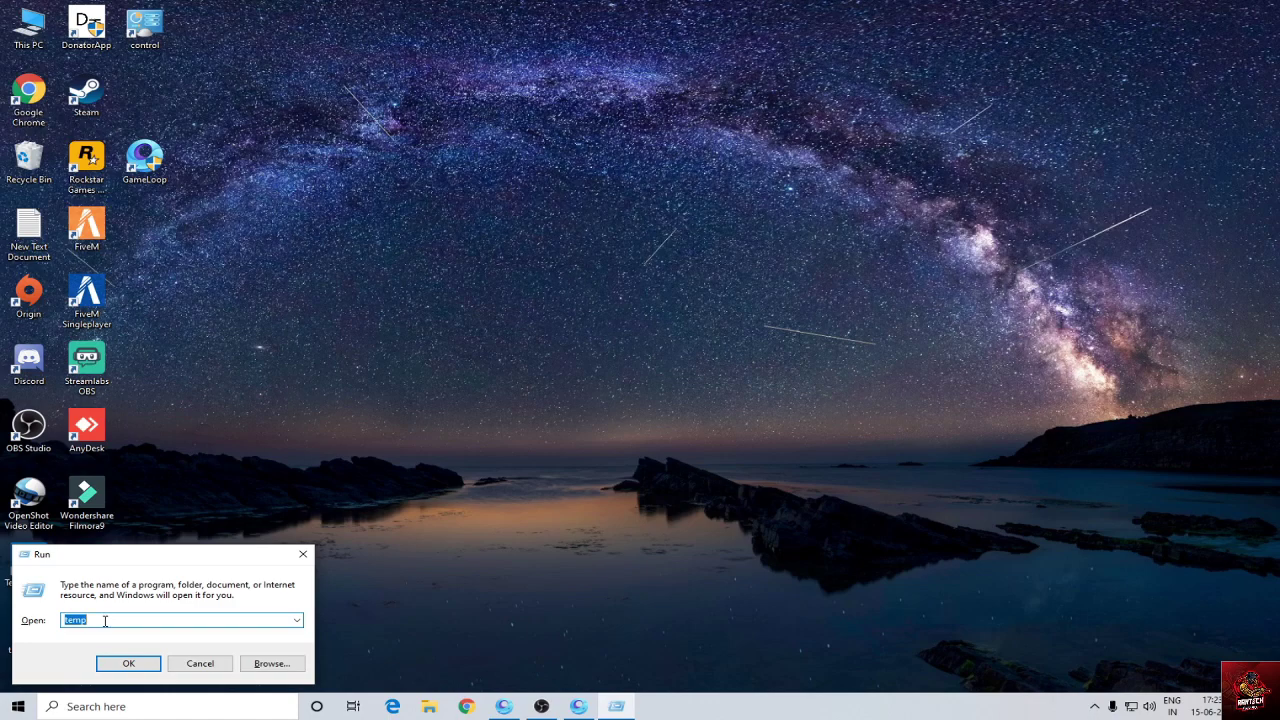
key("Down")
key("Down")
key("BackSpace")
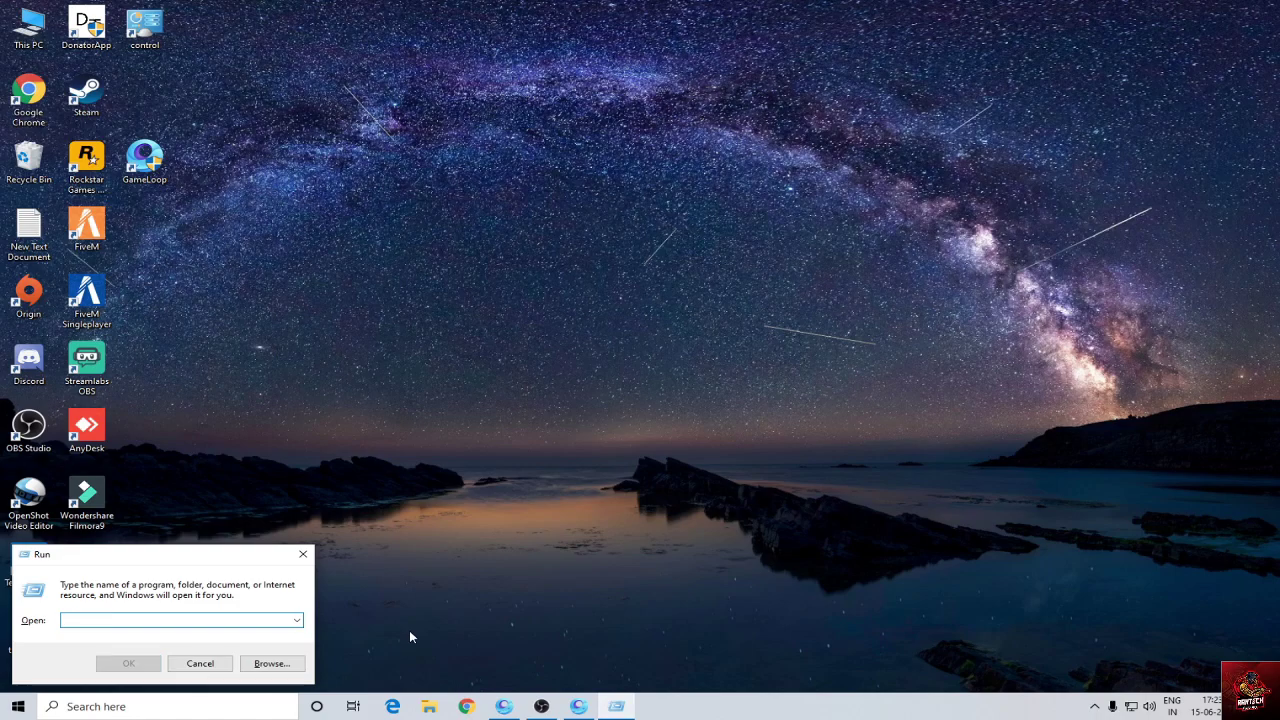
type("%tem")
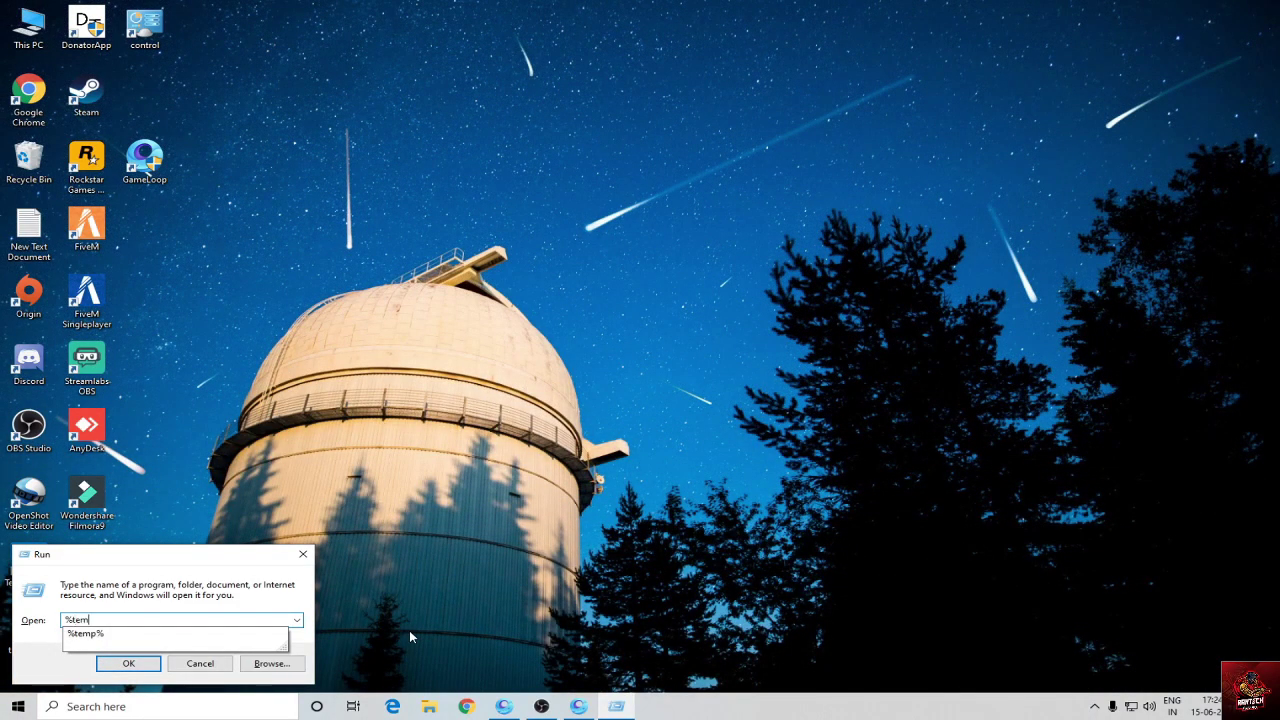
type("p%")
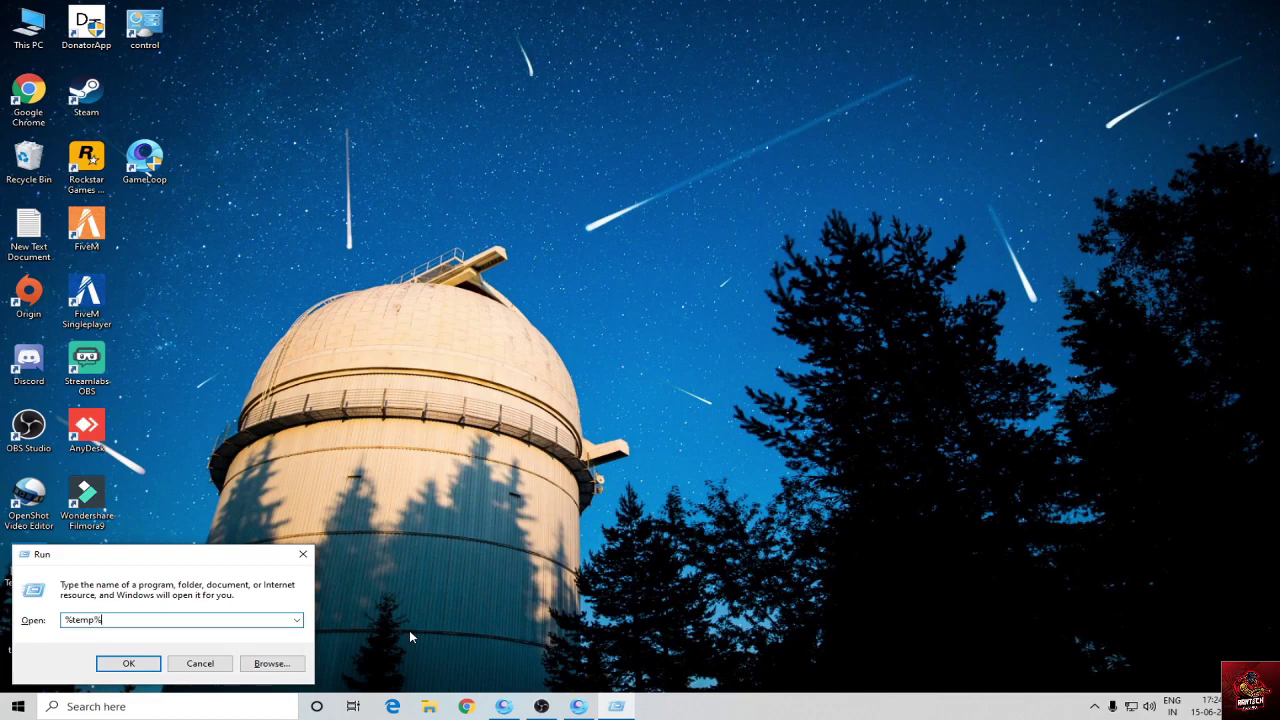
key("Return")
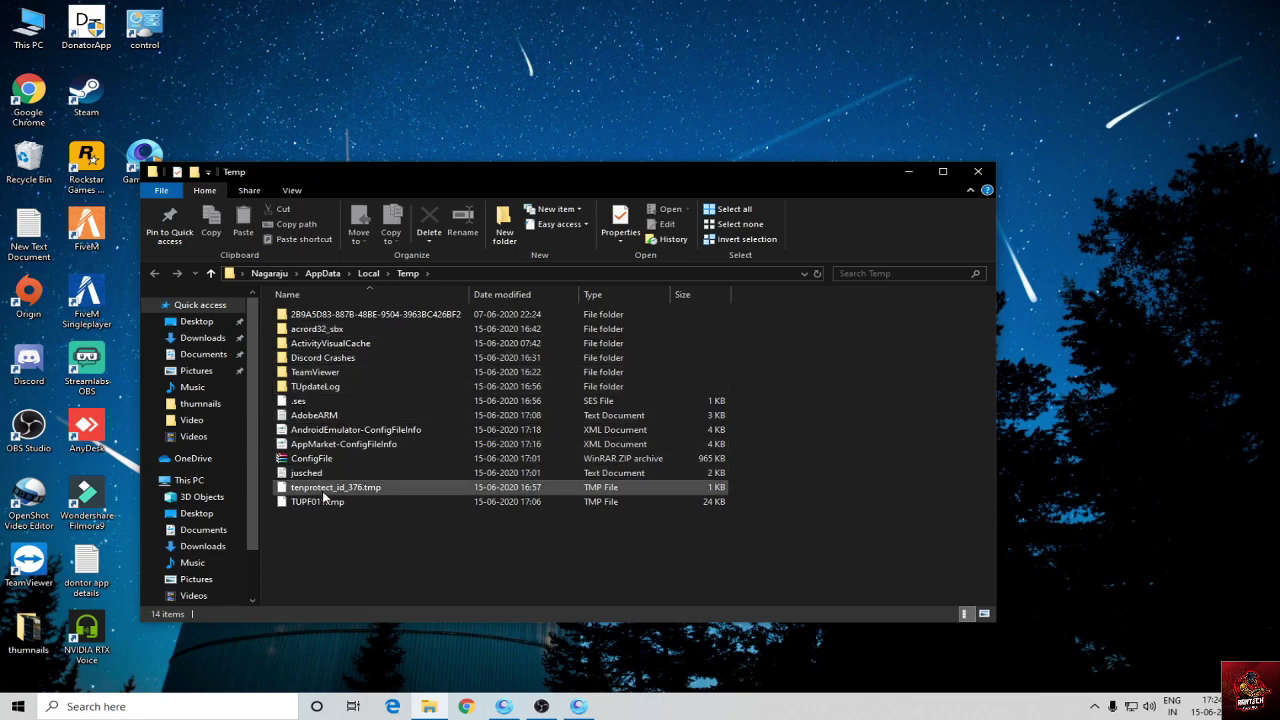
- Delete all items in the user's Temp folder, skipping the folder that needs administrator permission, and close the window
key("ctrl+a")
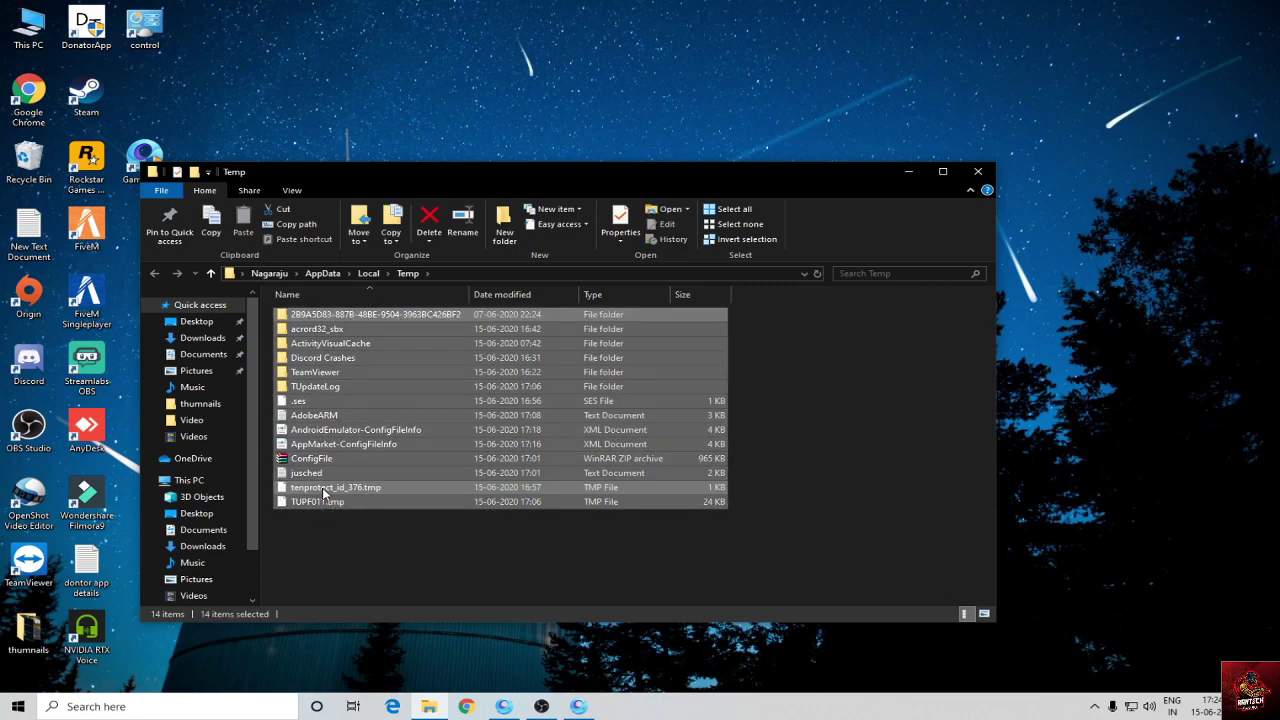
key("Delete")
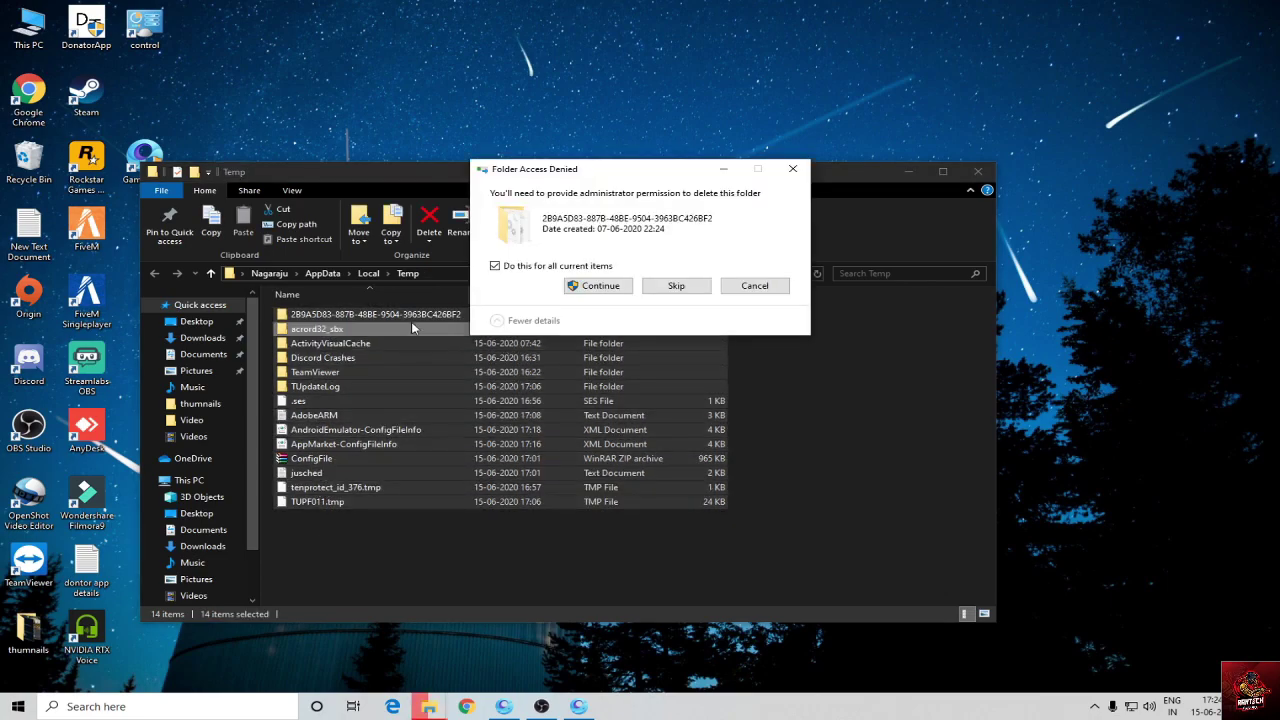
left_click(495, 266)
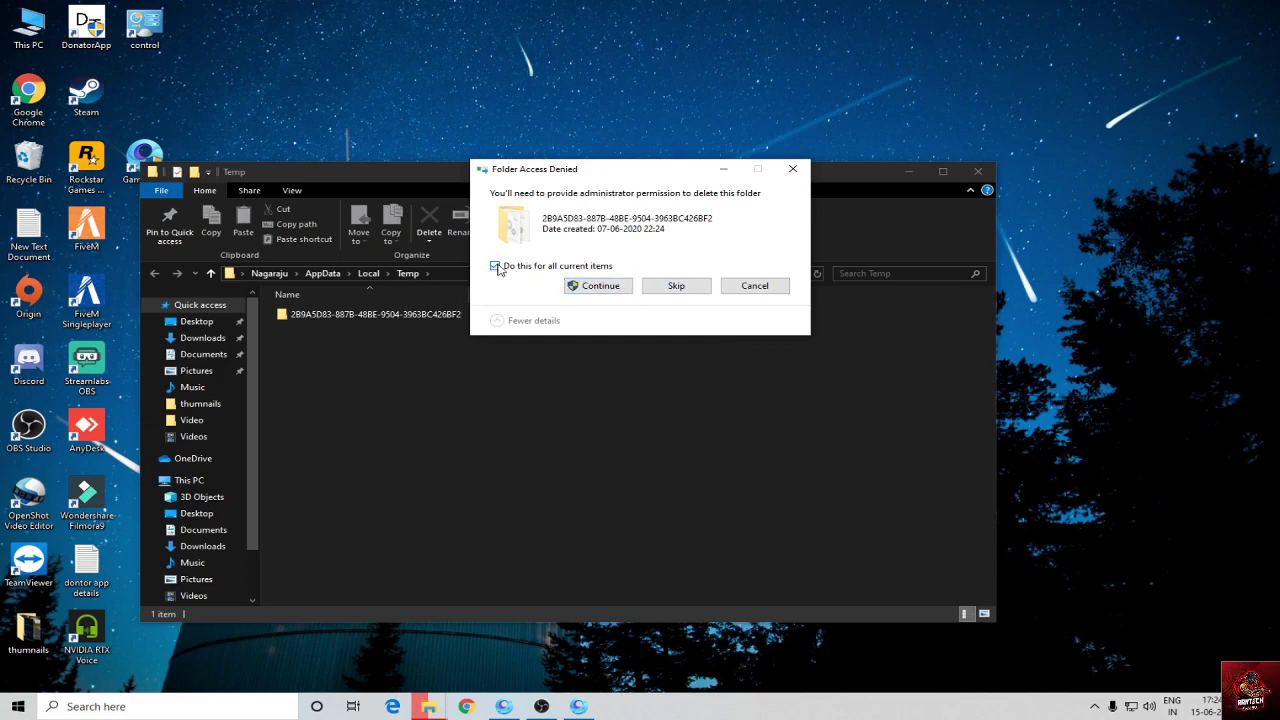
left_click(664, 292)
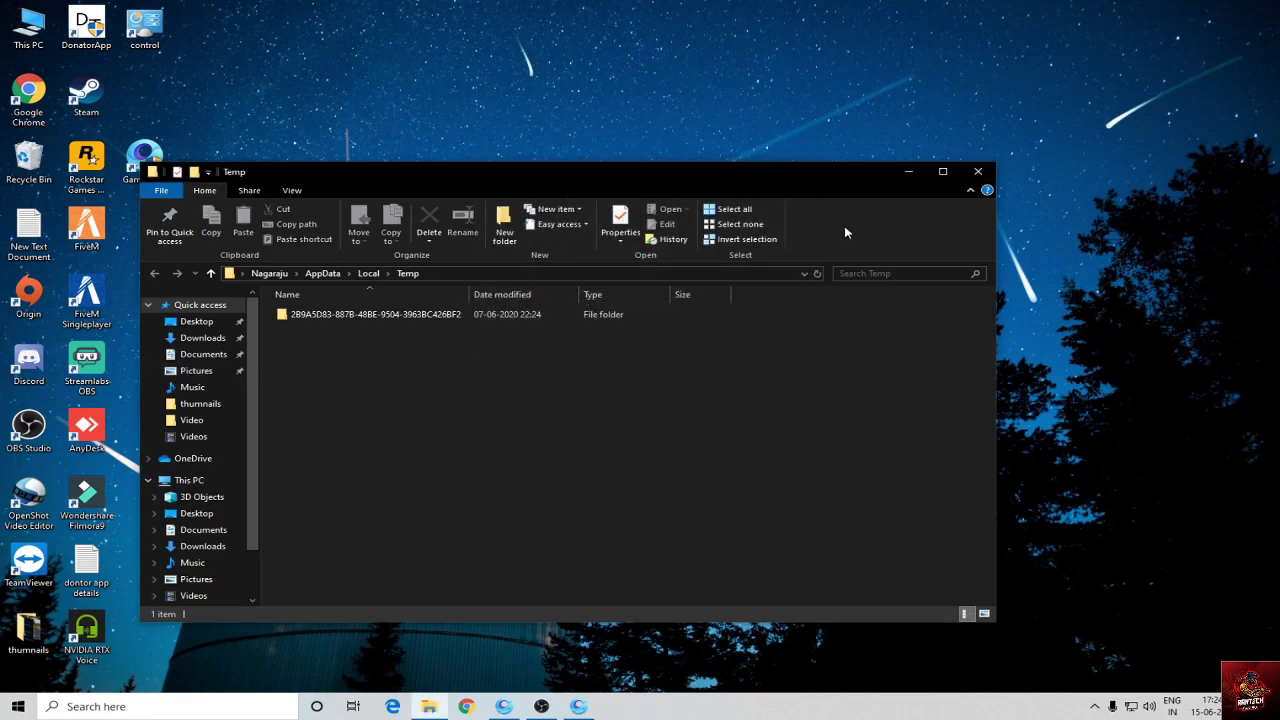
left_click(978, 171)
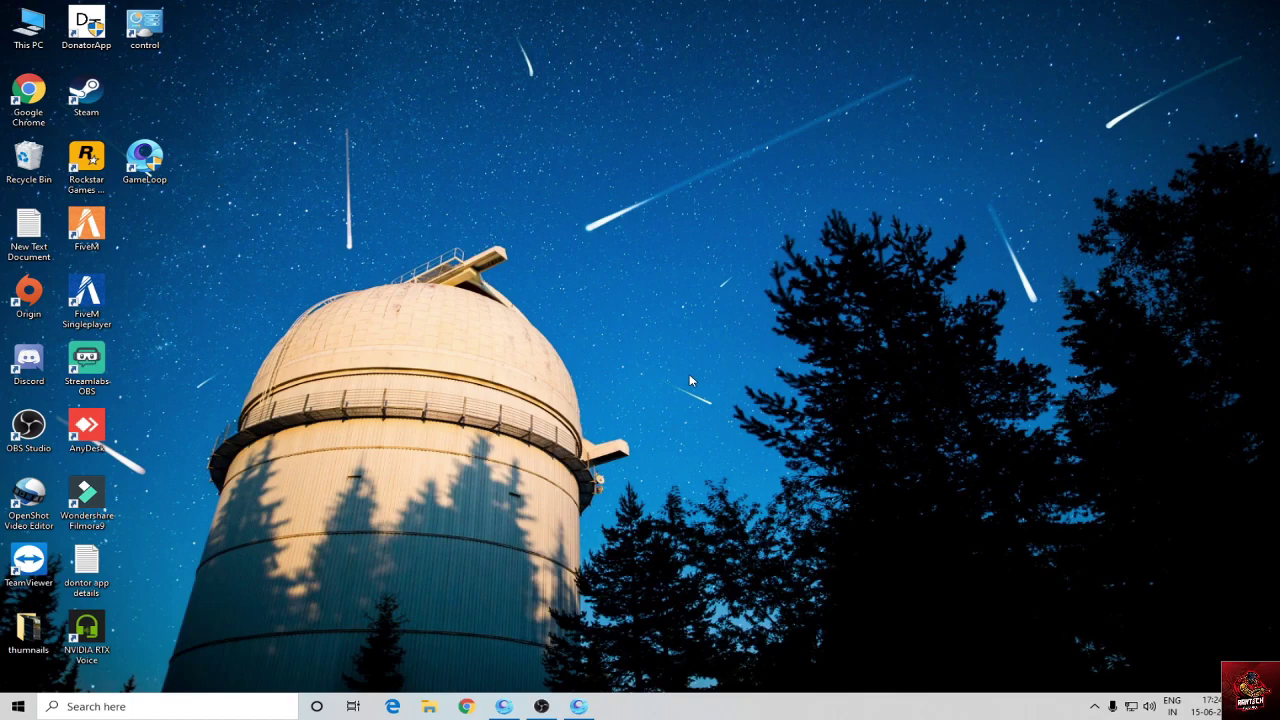
- Open the Windows Prefetch folder from the Run dialog and grant permanent access to it
key("super+r")
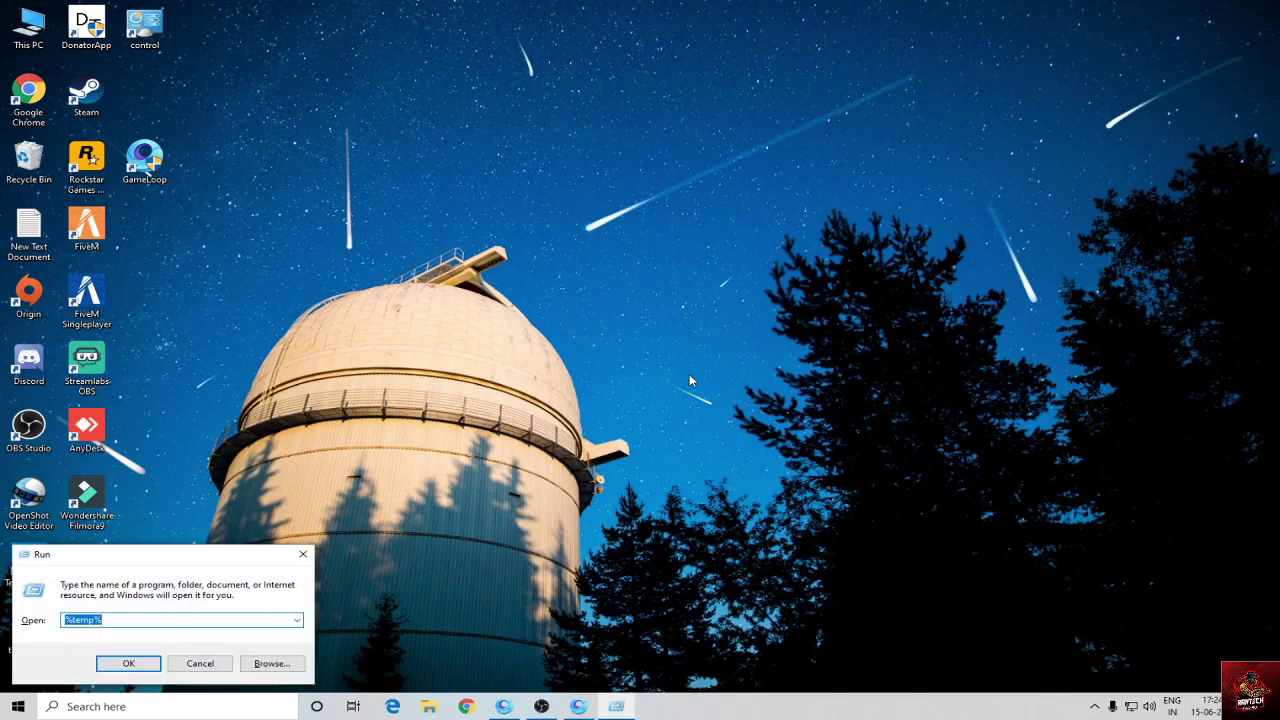
key("Down")
key("Down")
key("Return")
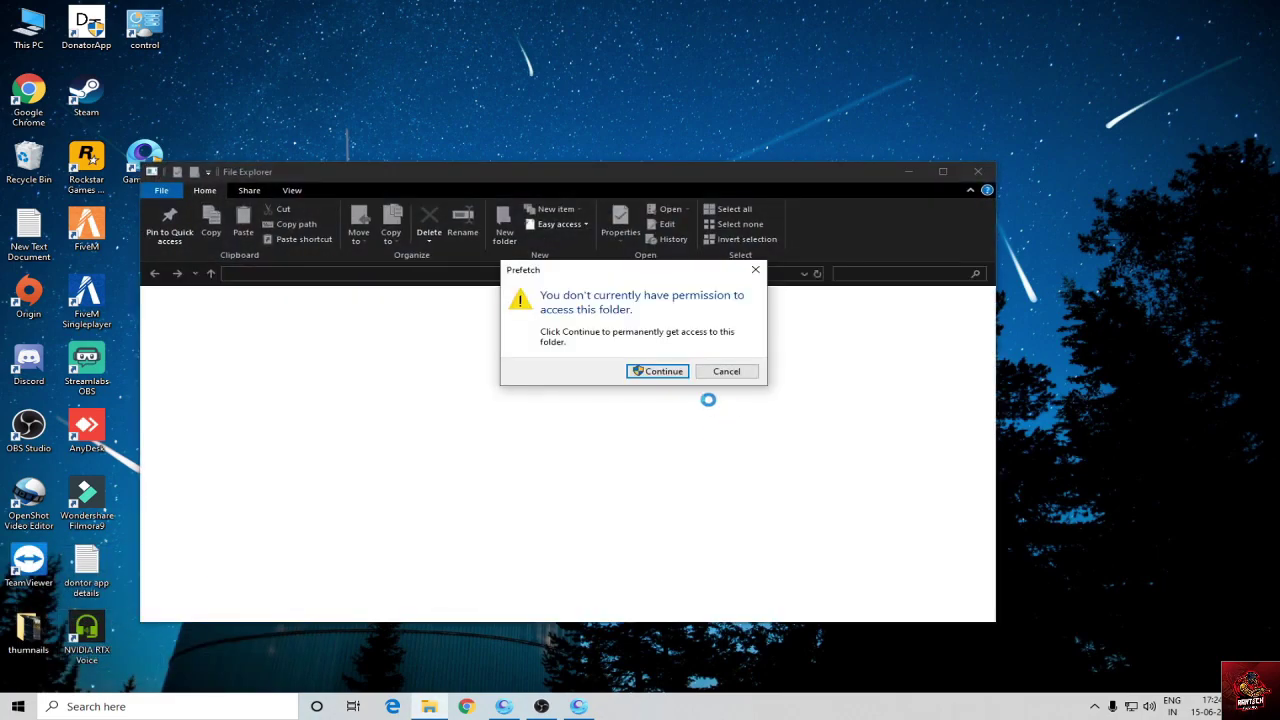
left_click(663, 371)
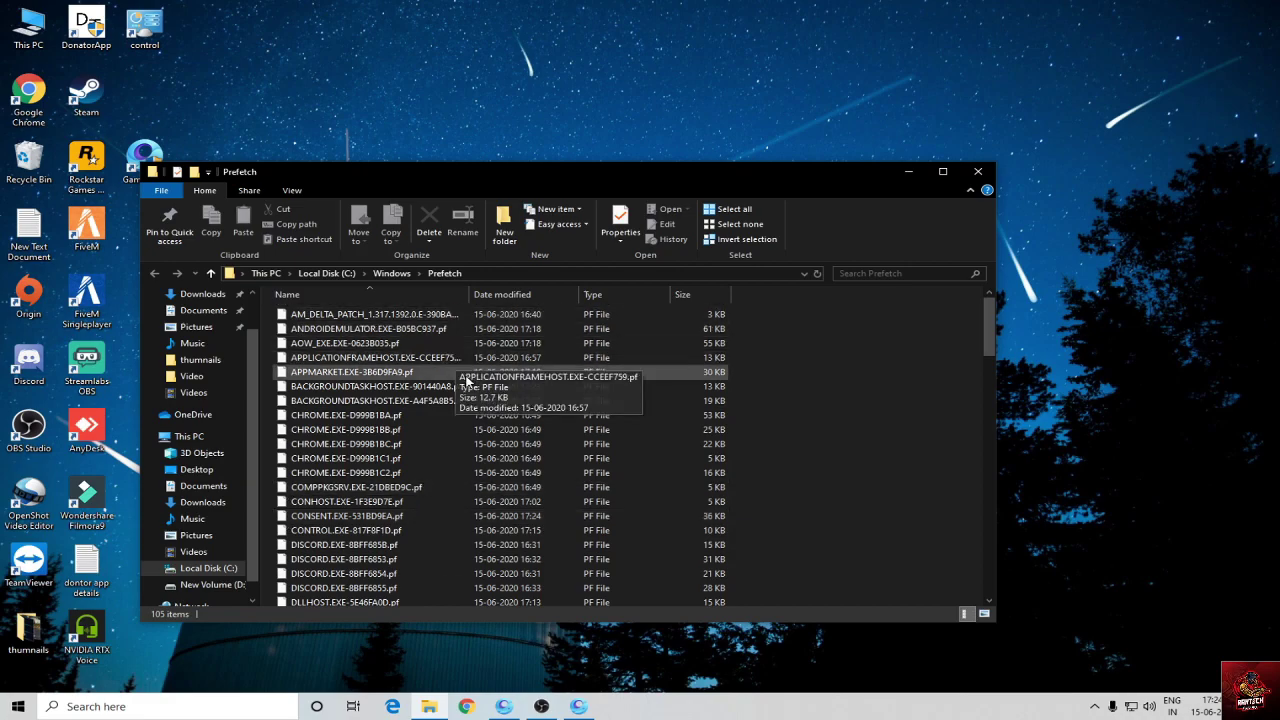
- Delete all files in the Prefetch folder, skipping files in use, and close the folder window
scroll(470, 390, "down", 6)
scroll(470, 390, "up", 6)
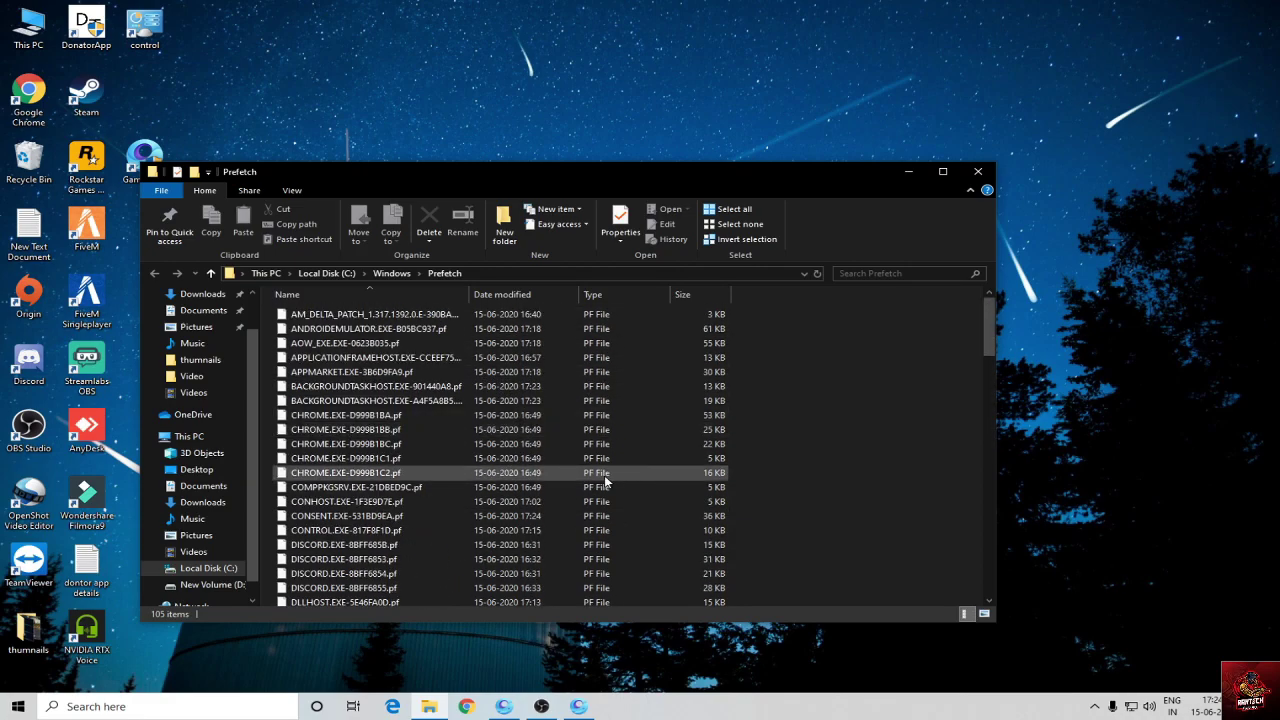
key("ctrl+a")
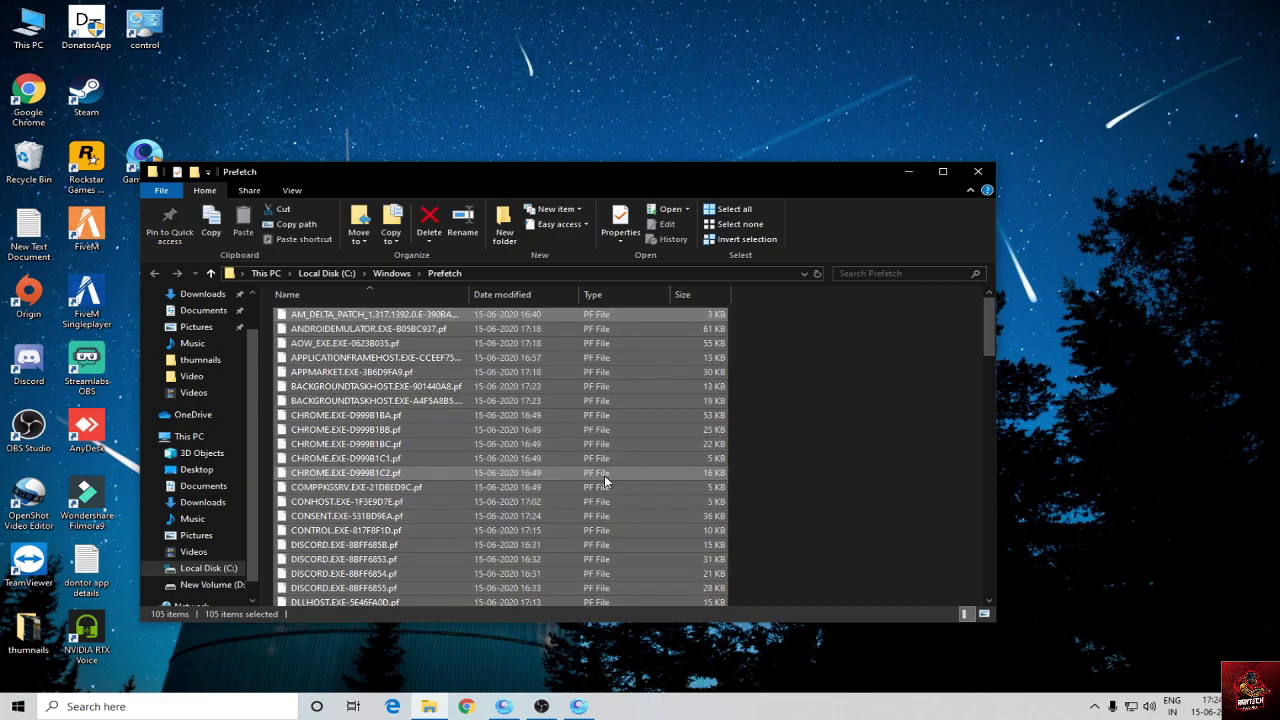
key("Delete")
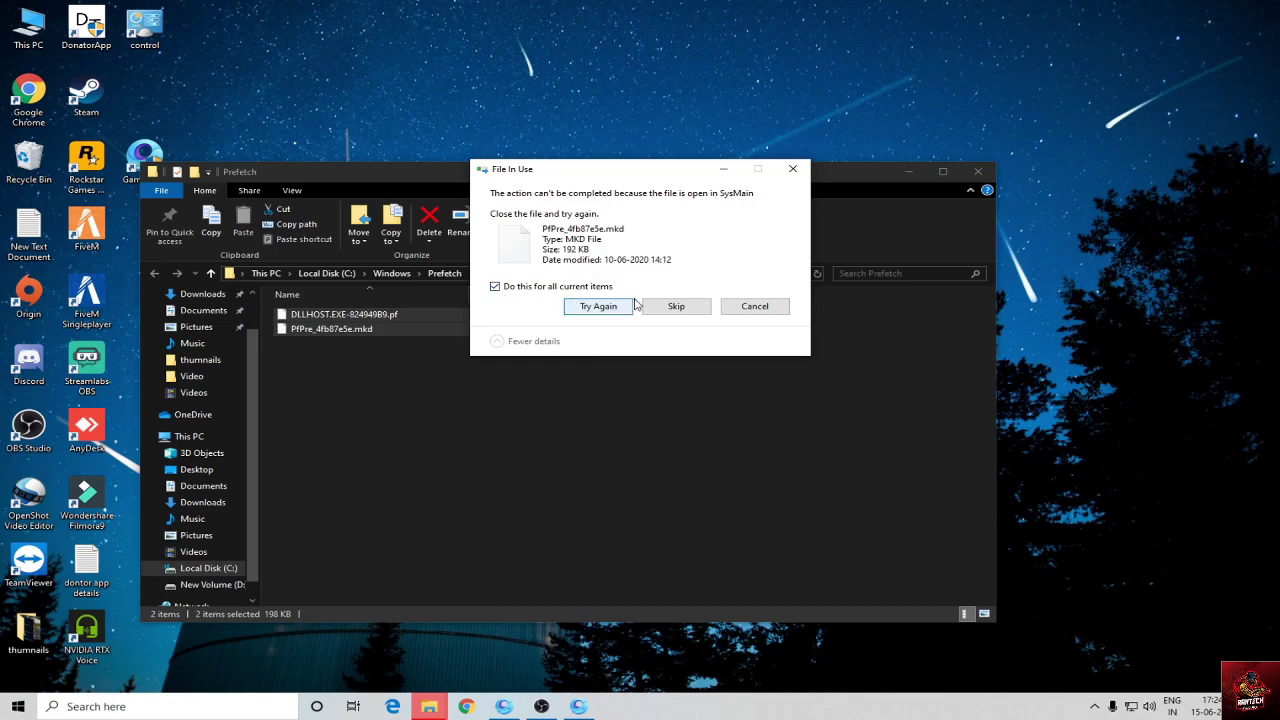
left_click(676, 306)
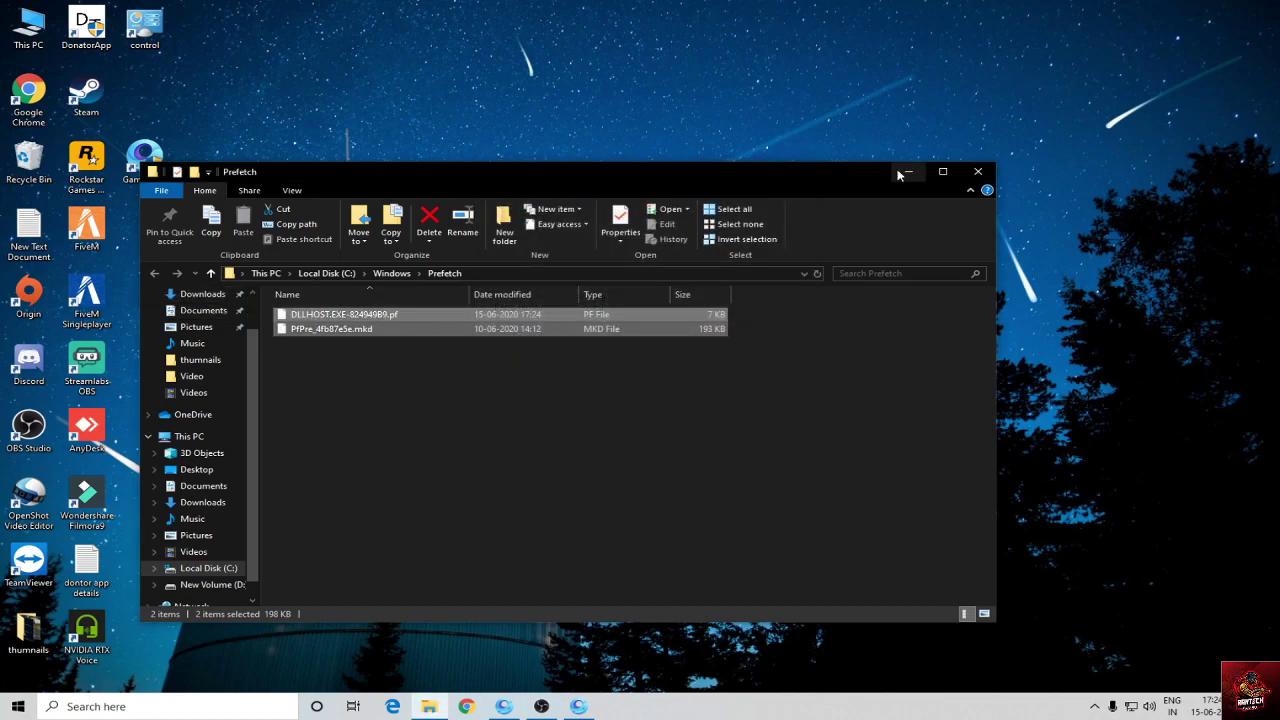
left_click(978, 171)
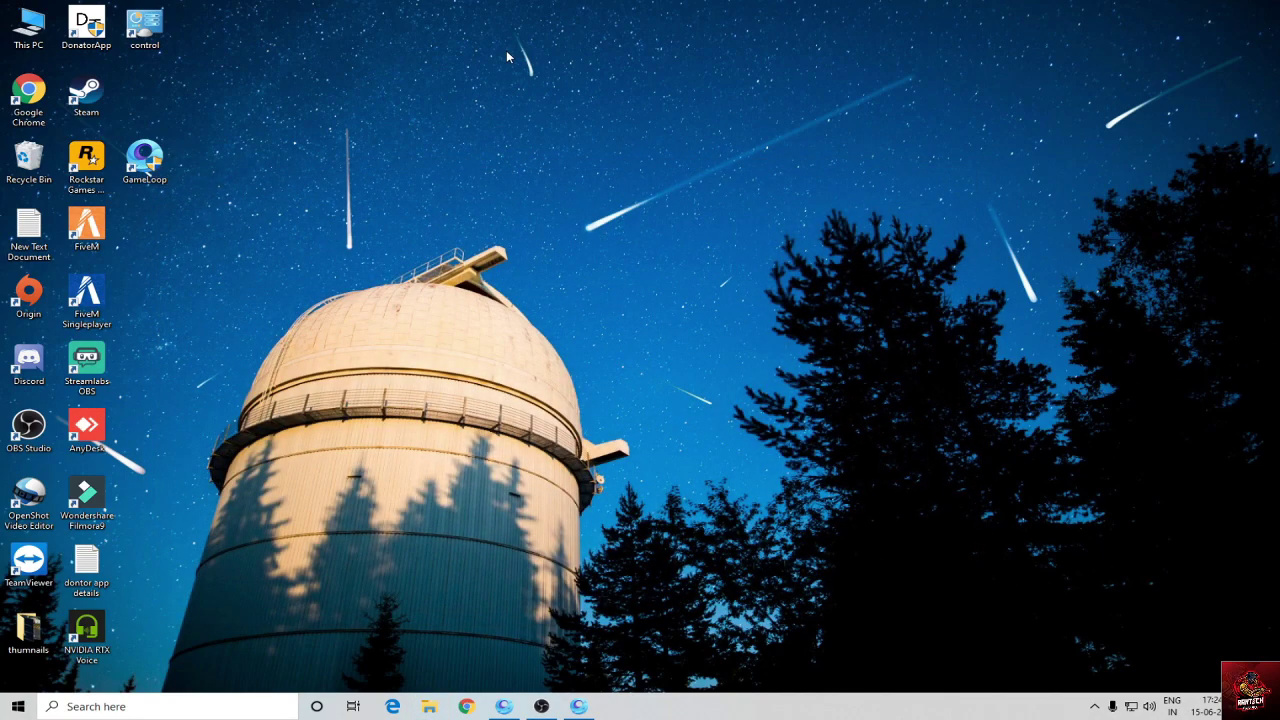